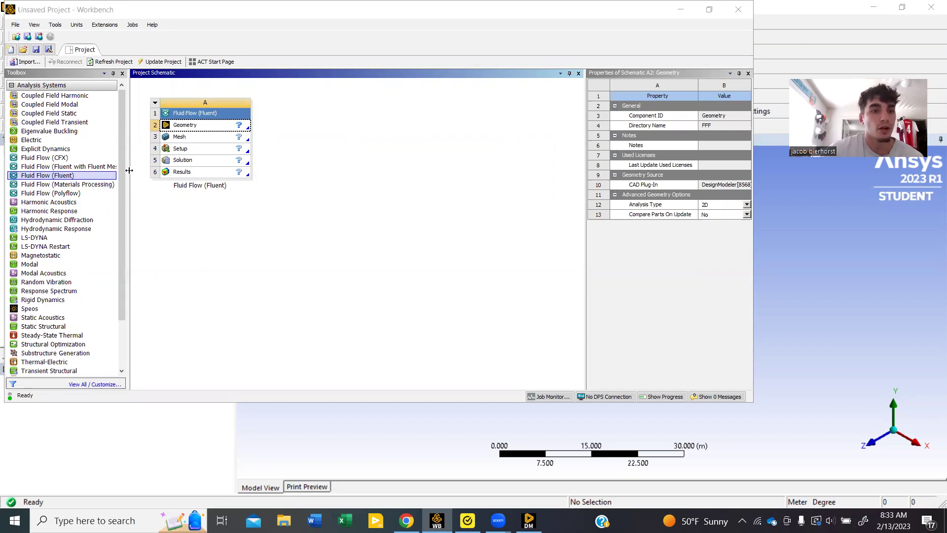
- Dismiss the Geometry cell's status note and bring up the project-wide actions menu
left_click(253, 125)
right_click(255, 128)
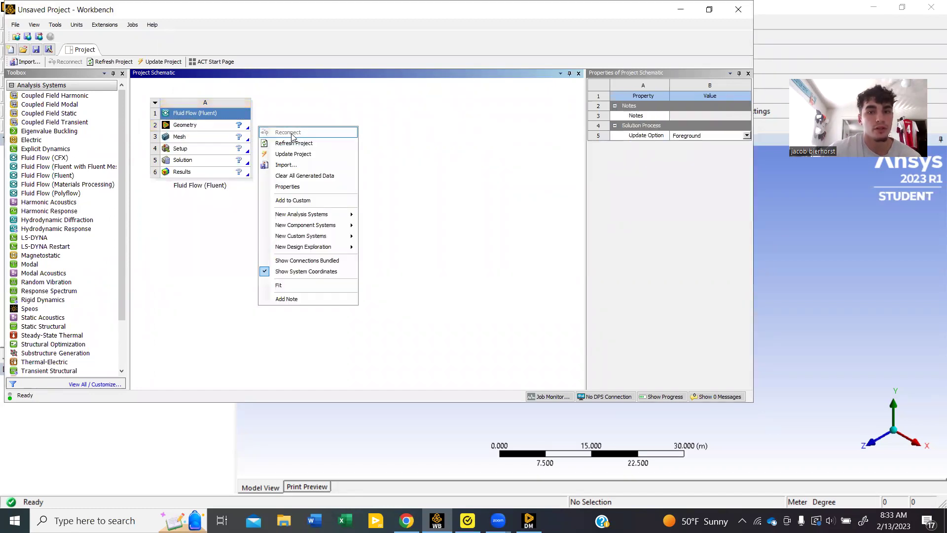
- Select the XY plane, view it face-on, and set the model units to millimetres
left_click(855, 332)
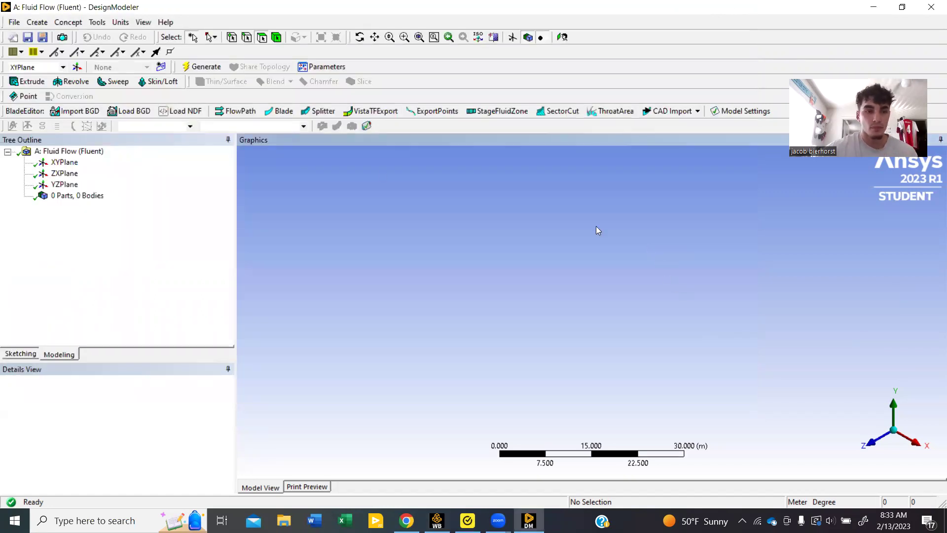
left_click(66, 162)
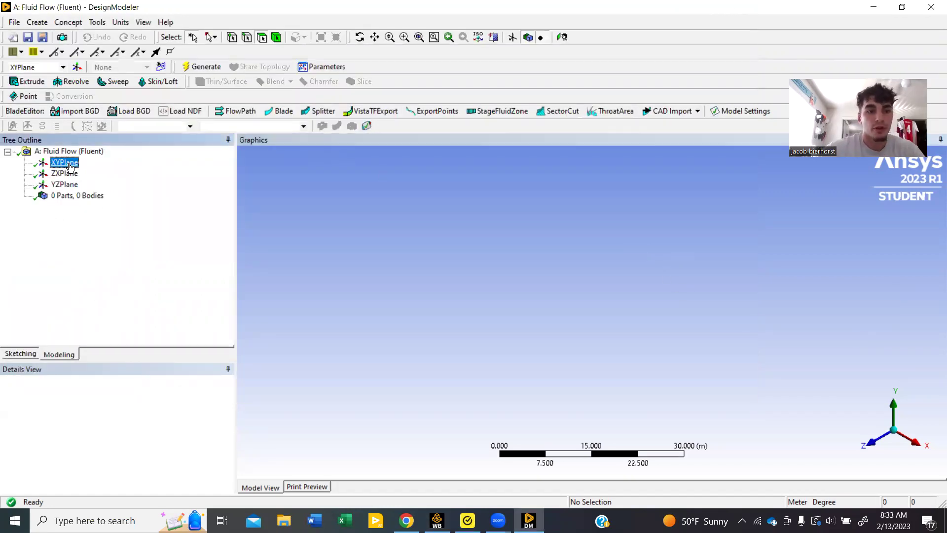
left_click(870, 441)
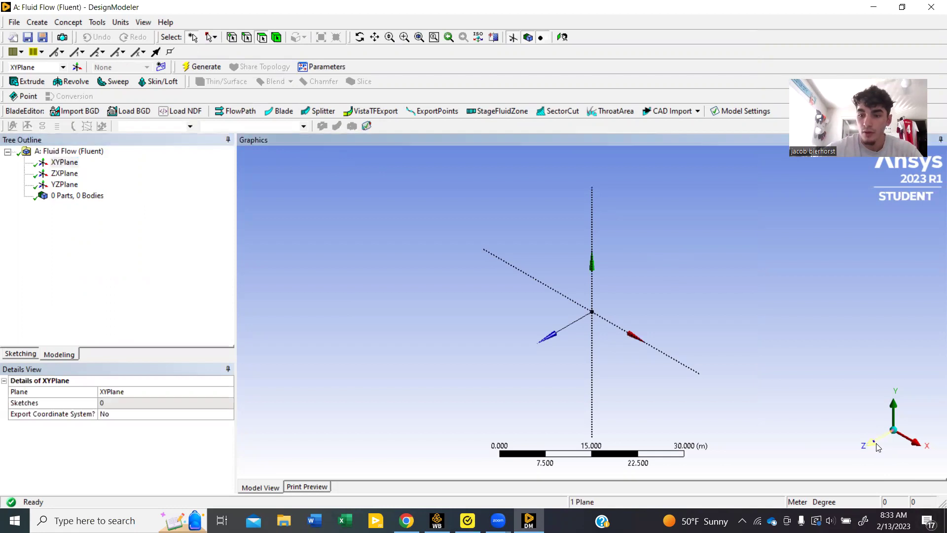
scroll(595, 316, "up", 2)
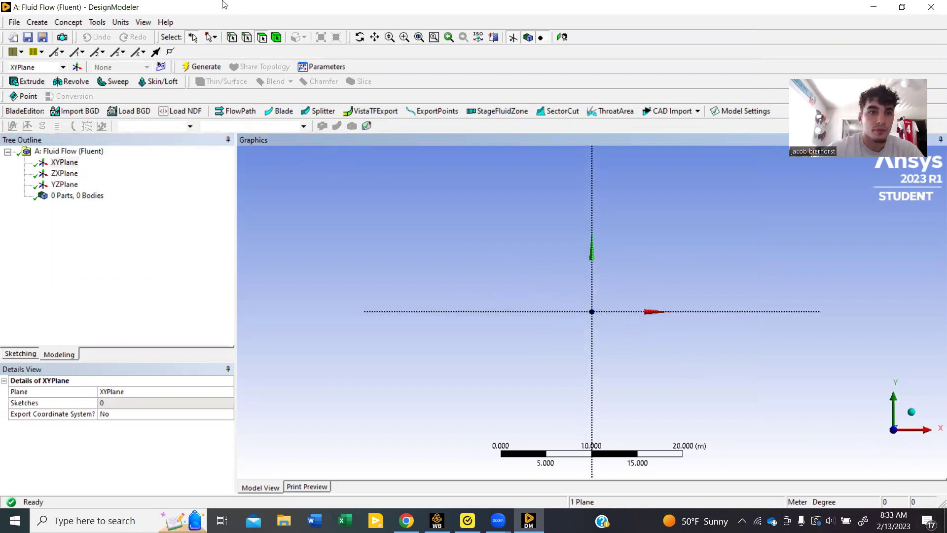
left_click(121, 23)
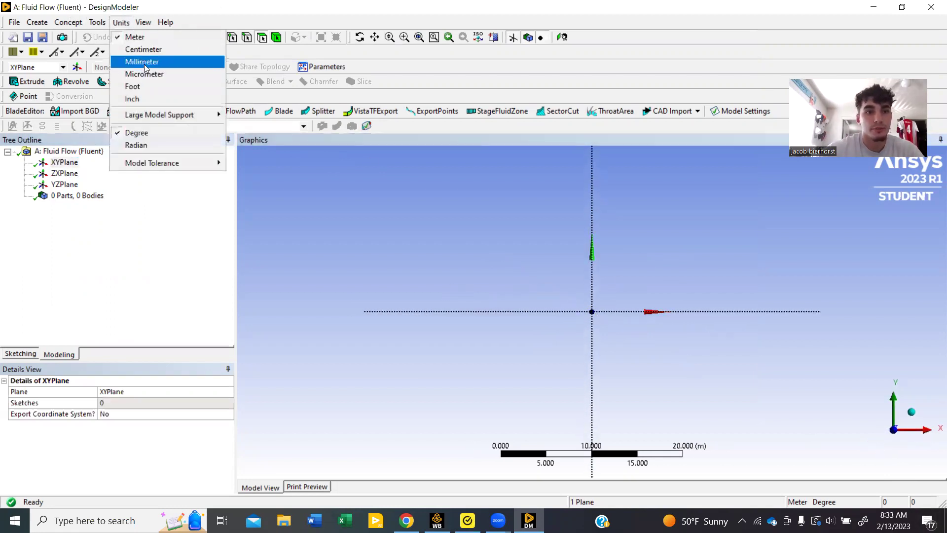
left_click(143, 63)
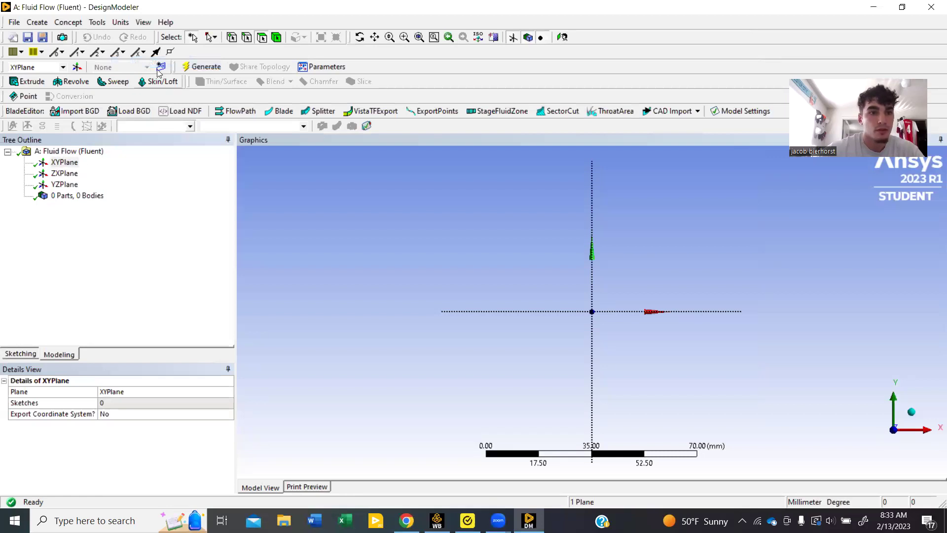
- Draw a long thin rectangle along the X axis from the origin in a new XY-plane sketch
left_click(160, 68)
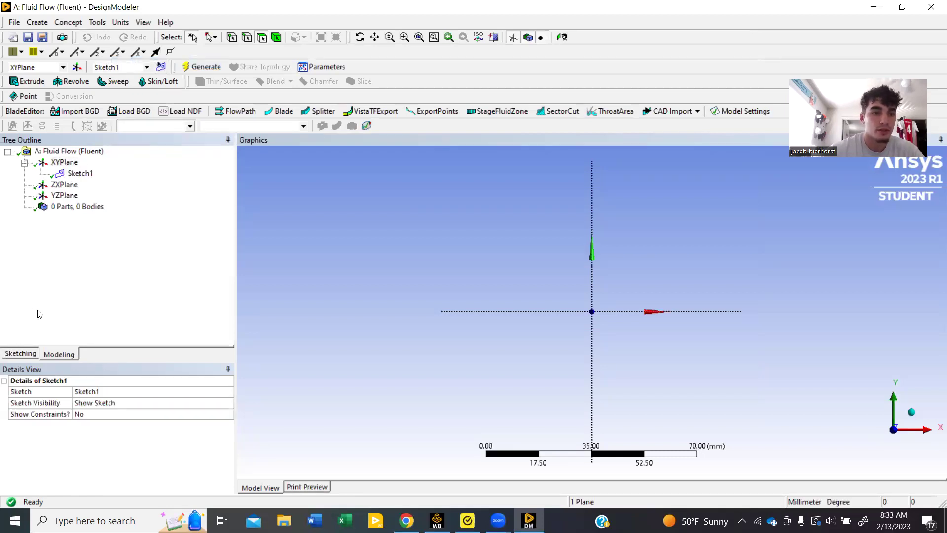
left_click(21, 354)
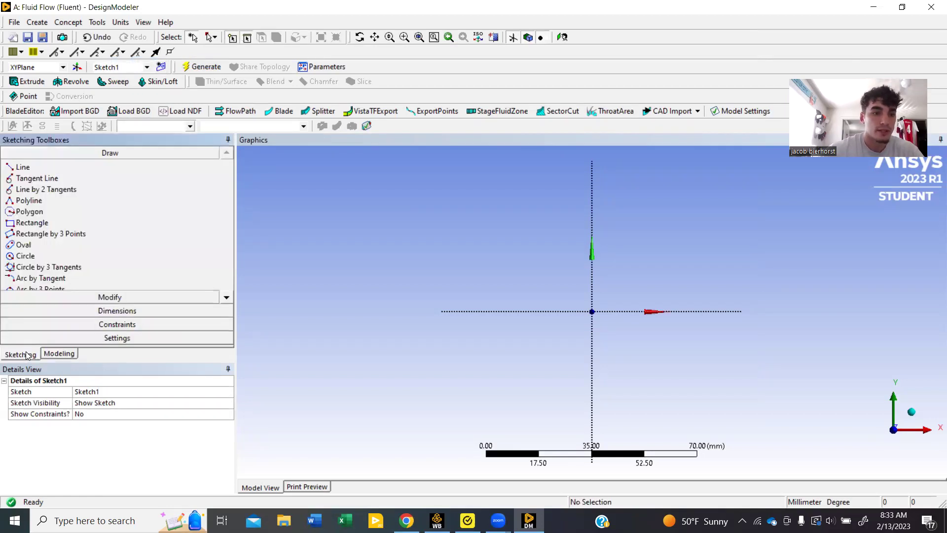
left_click(39, 222)
left_click(934, 314)
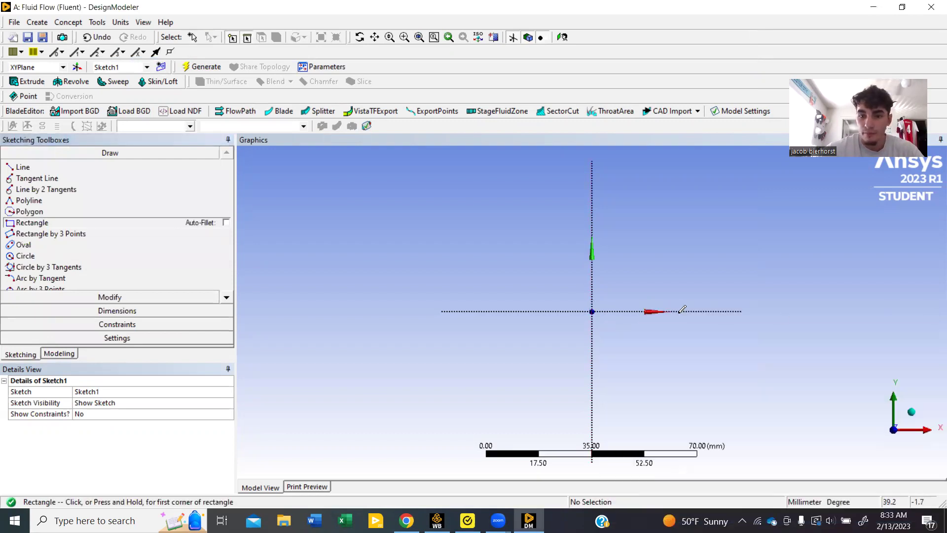
left_click(592, 312)
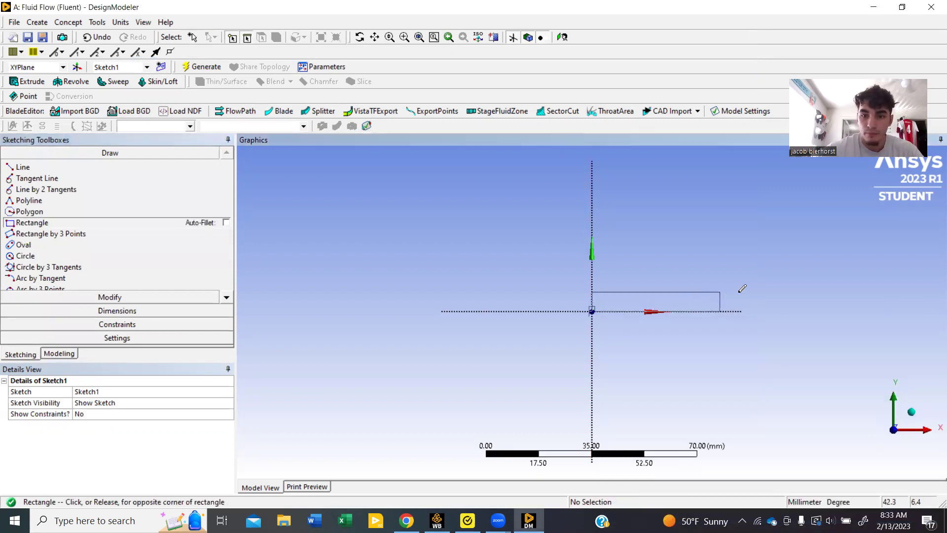
left_click(838, 292)
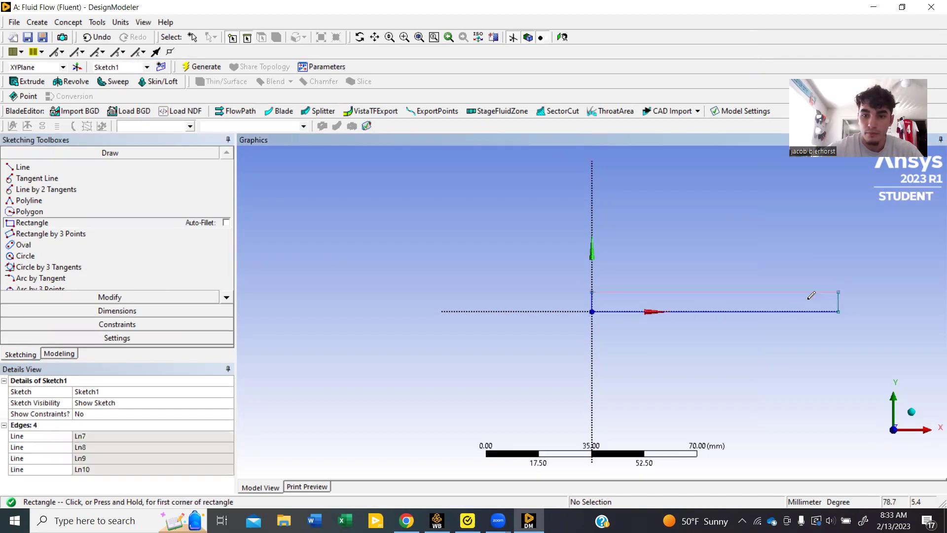
left_click(35, 356)
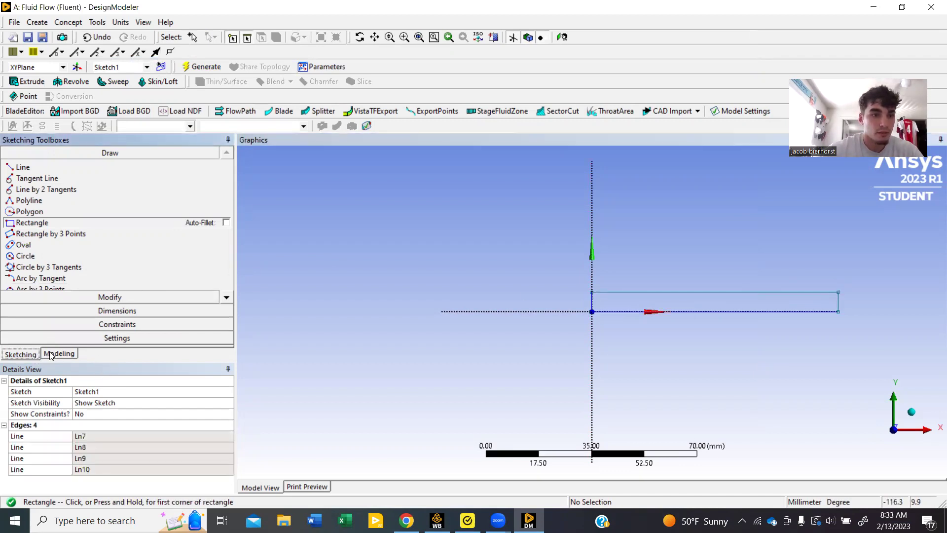
- Dimension the rectangle's short side as V1 and set it to 5 mm
left_click(127, 310)
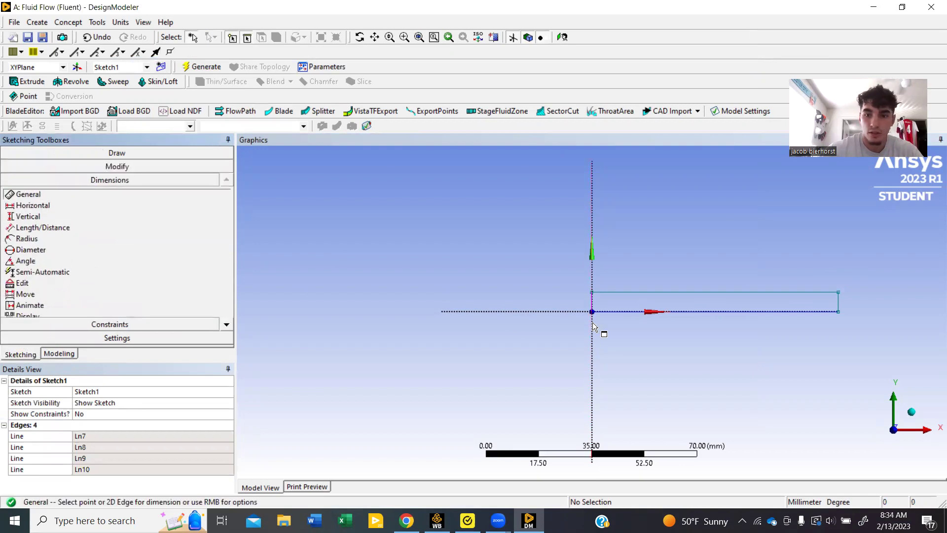
left_click(592, 302)
left_click(484, 304)
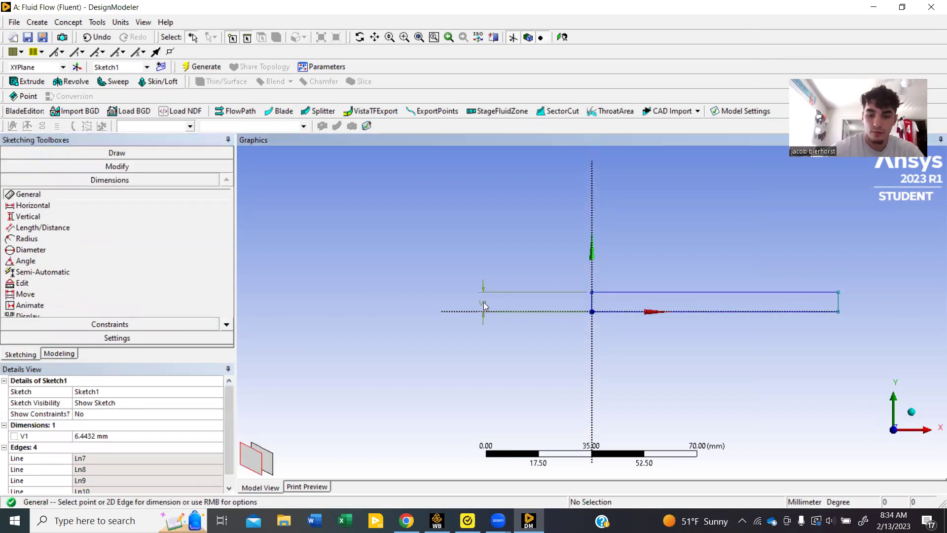
key("0")
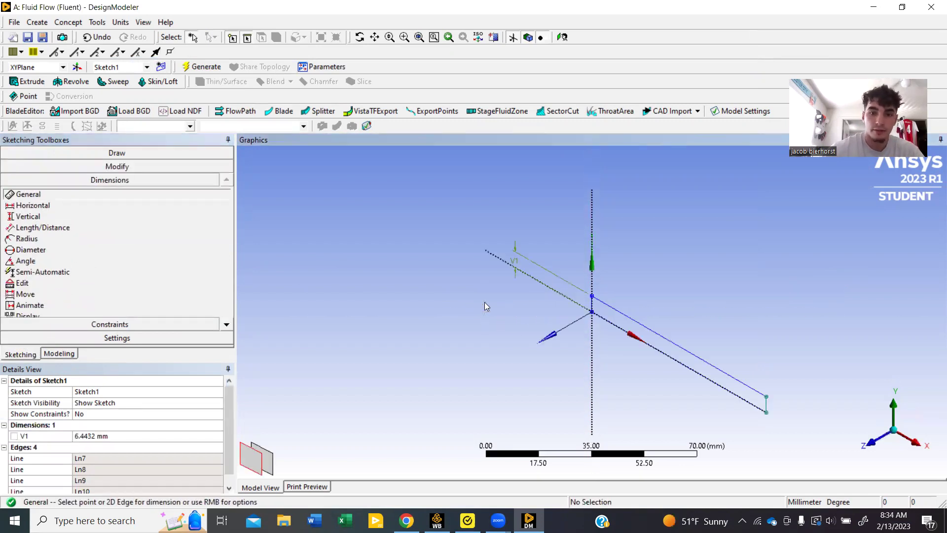
left_click(114, 436)
key("BackSpace")
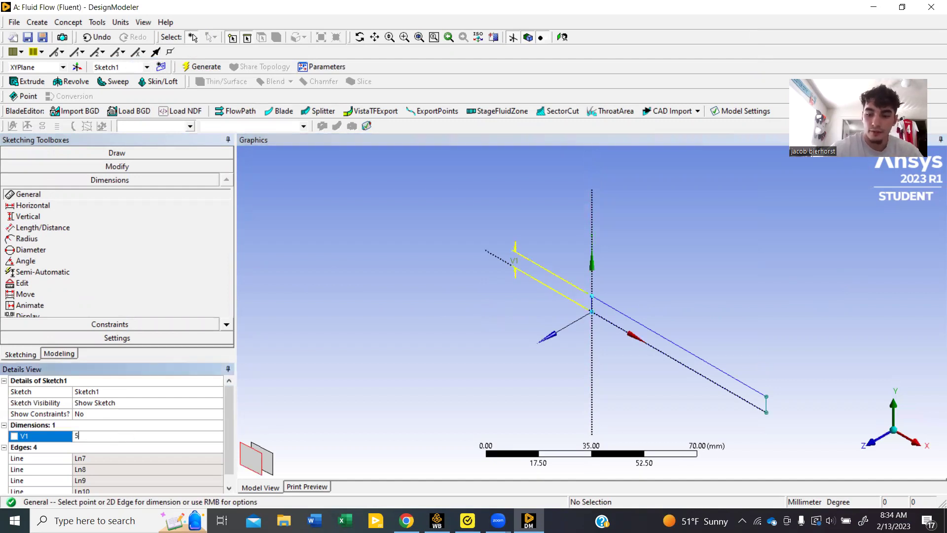
type("5")
key("Return")
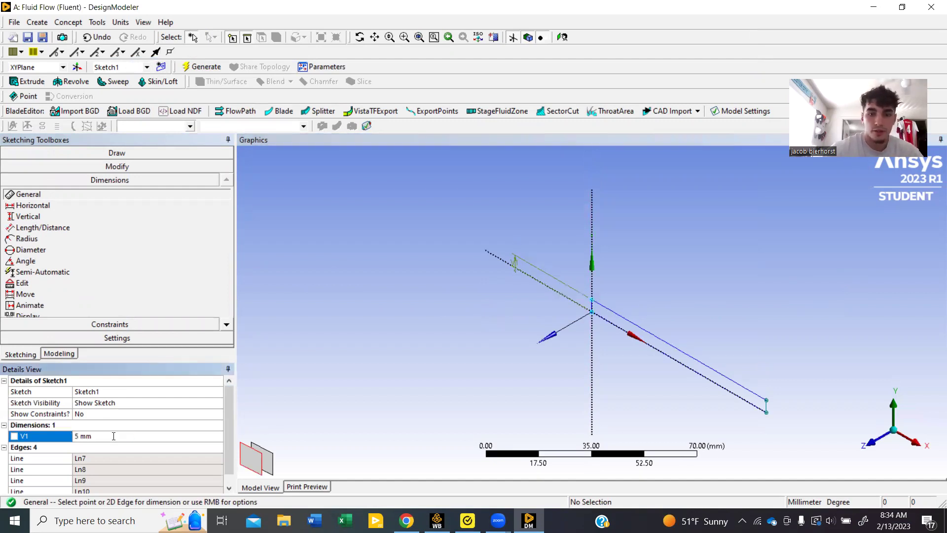
- Dimension the long edge as H2 and set it to 250 mm
left_click(682, 351)
left_click(690, 314)
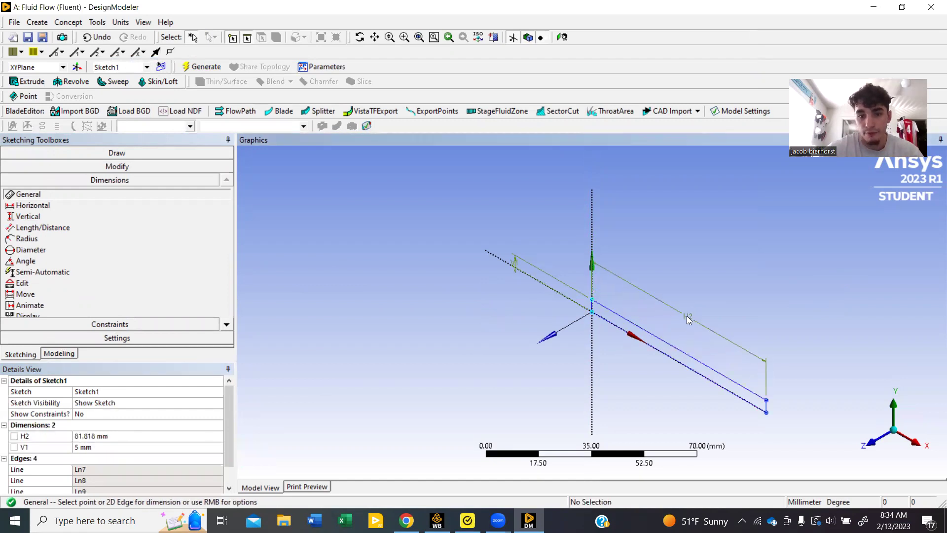
left_click(126, 436)
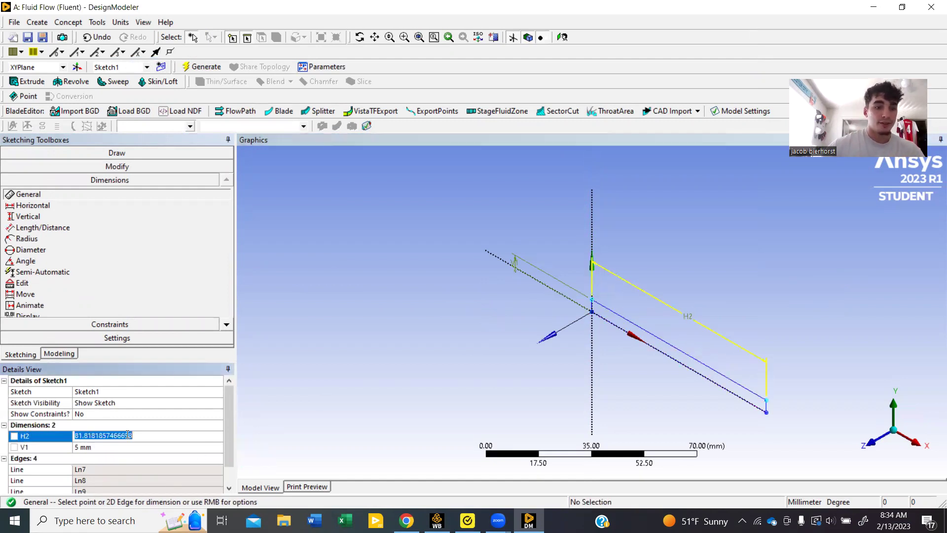
type("2")
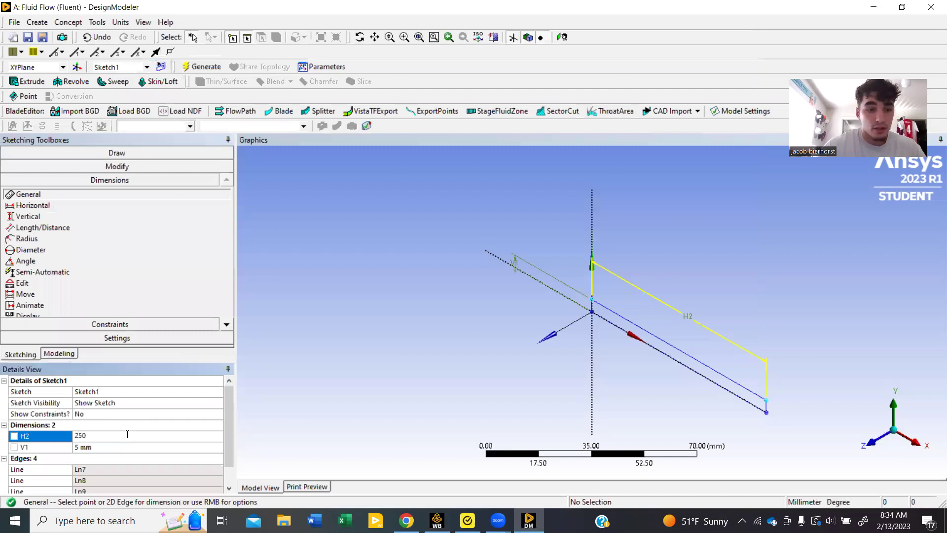
type("50")
key("Return")
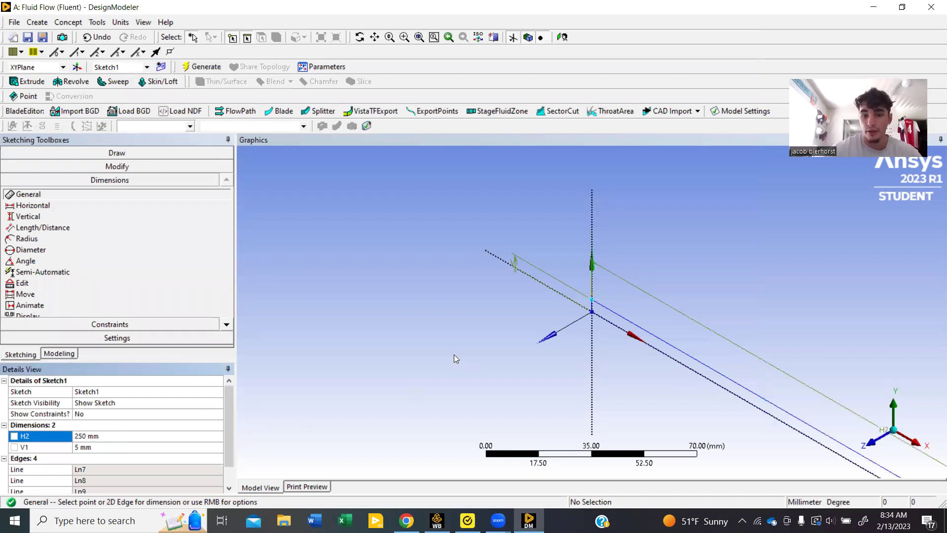
- Generate surface body SurfaceSk1 from Sketch1, then return to the Workbench project
left_click(59, 354)
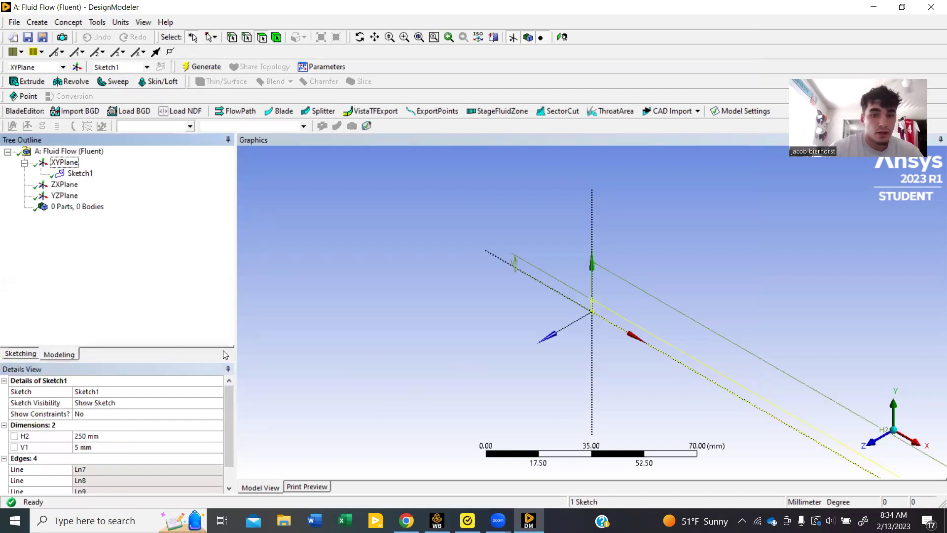
left_click(871, 441)
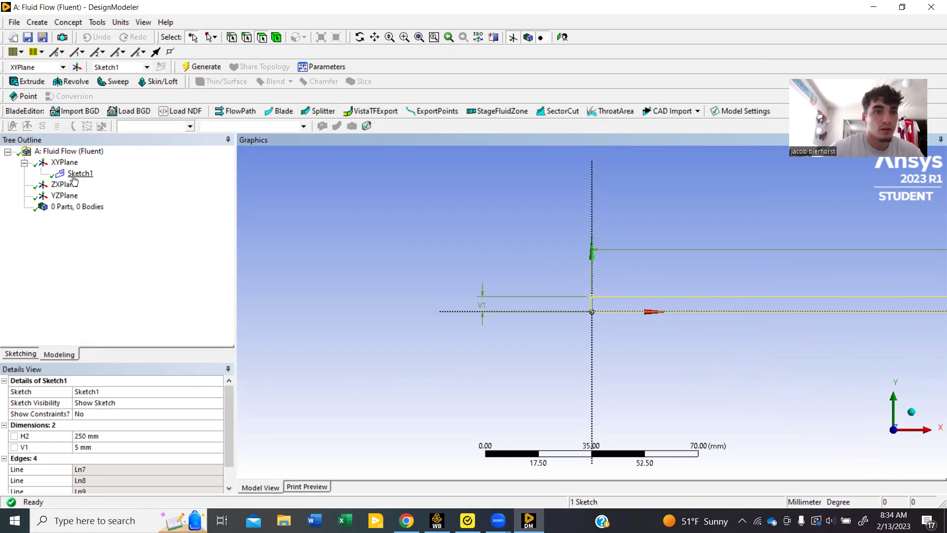
left_click(74, 174)
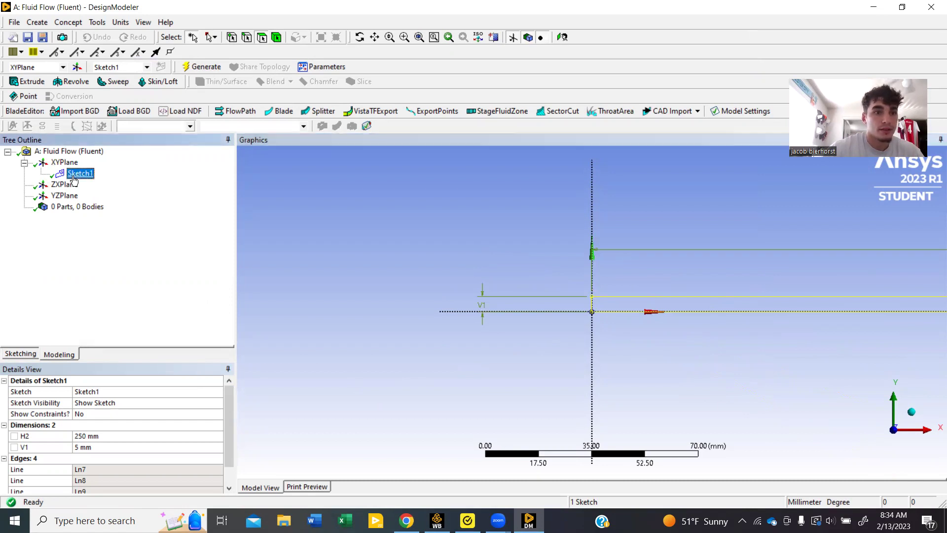
left_click(69, 22)
left_click(94, 111)
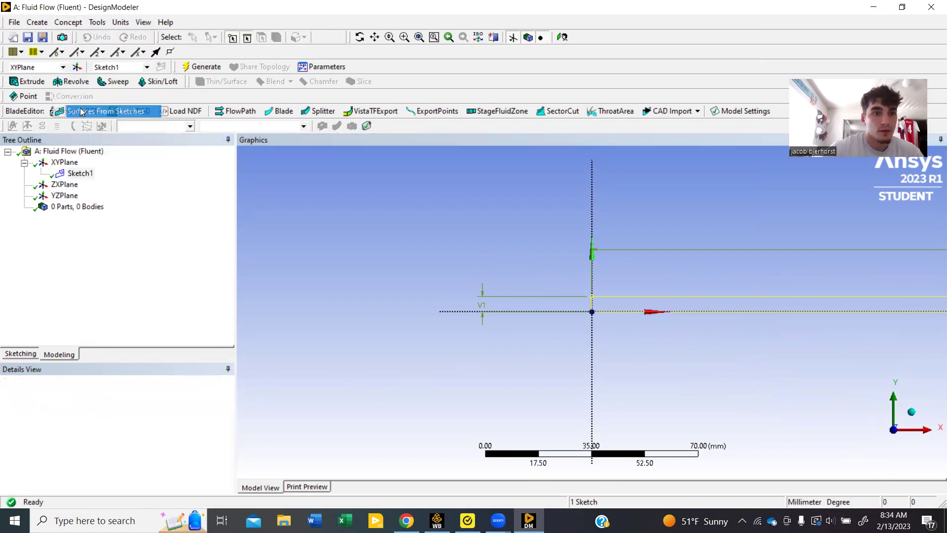
left_click(144, 404)
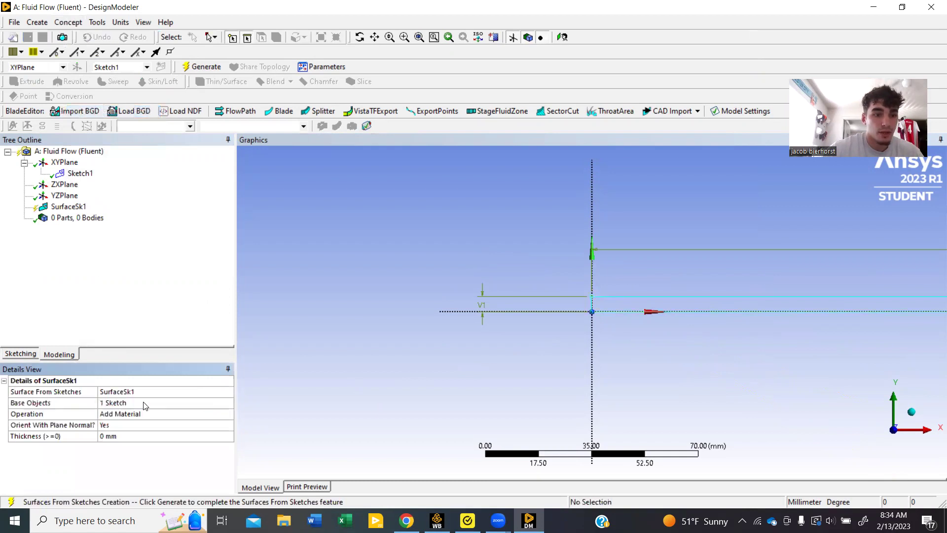
left_click(202, 67)
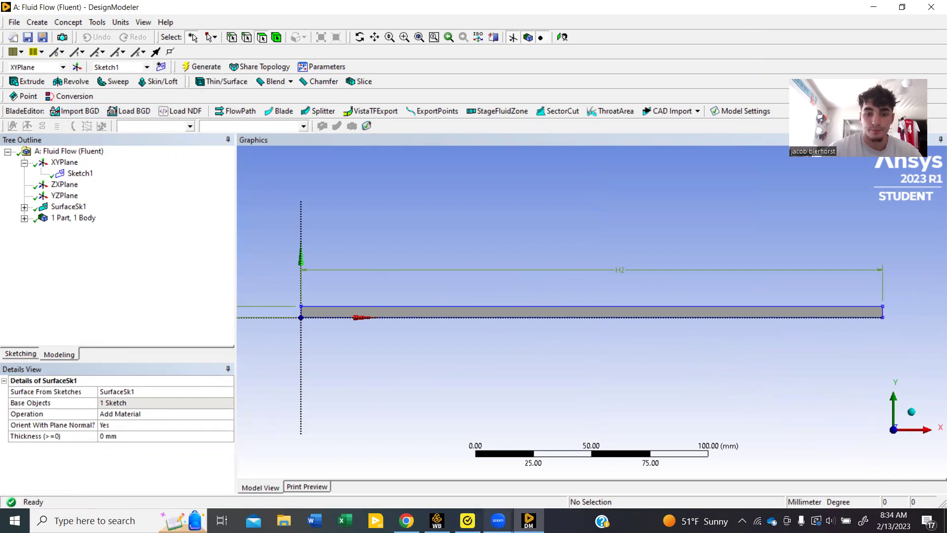
left_click(436, 521)
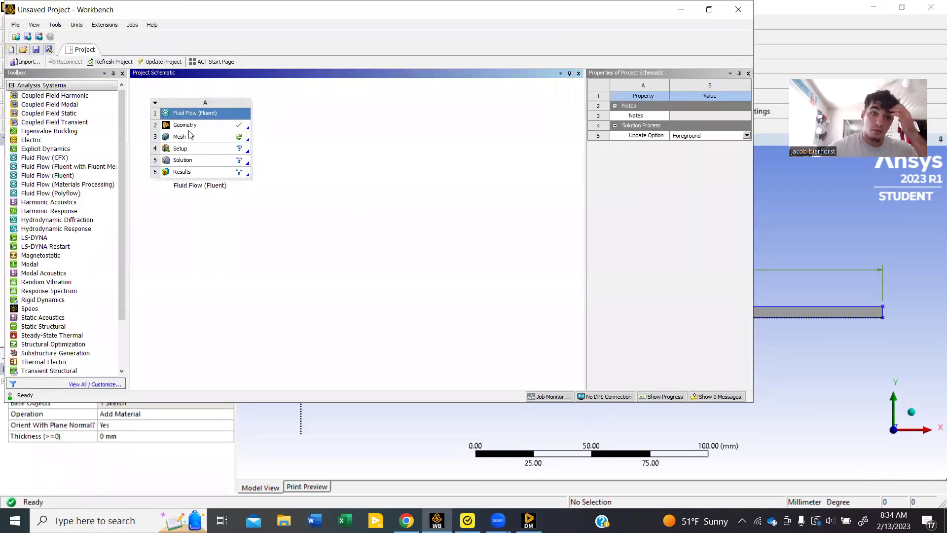
- Launch the Fluid Flow system's Mesh cell in the Meshing application
left_click(247, 141)
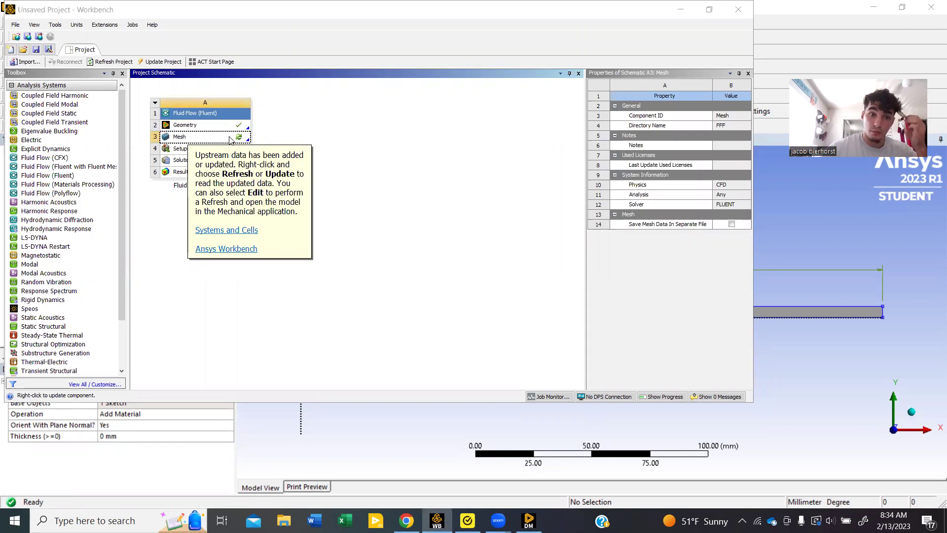
double_click(230, 141)
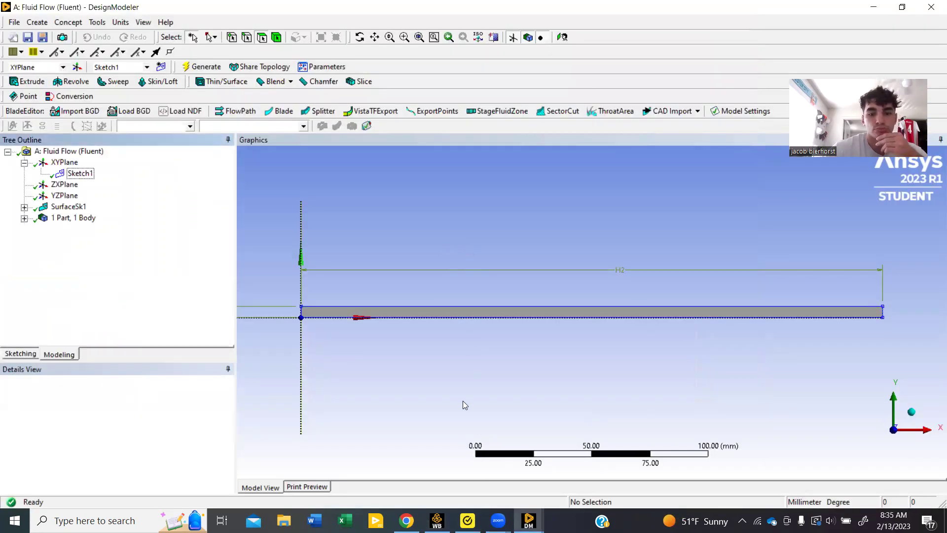
mouse_move(529, 519)
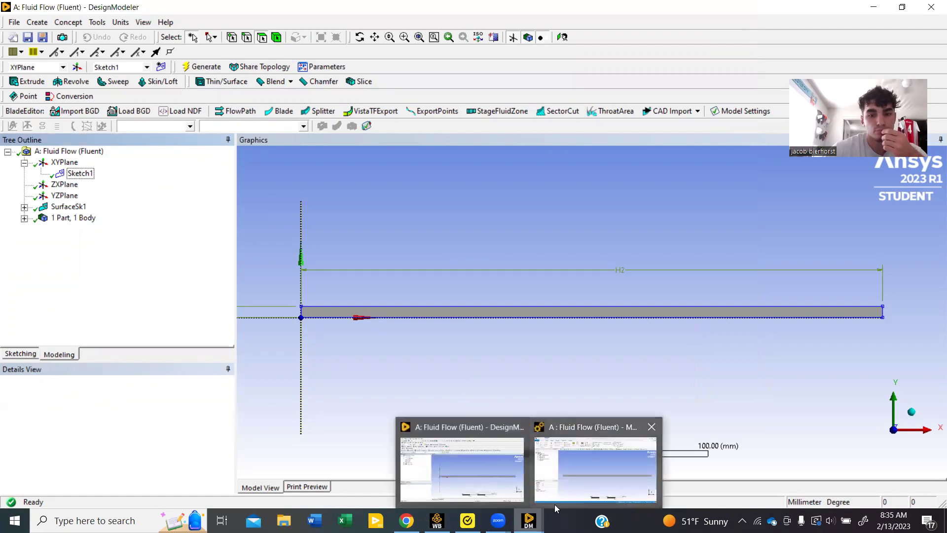
- Insert a Quadrilateral Dominant method control scoped to the channel body
left_click(575, 466)
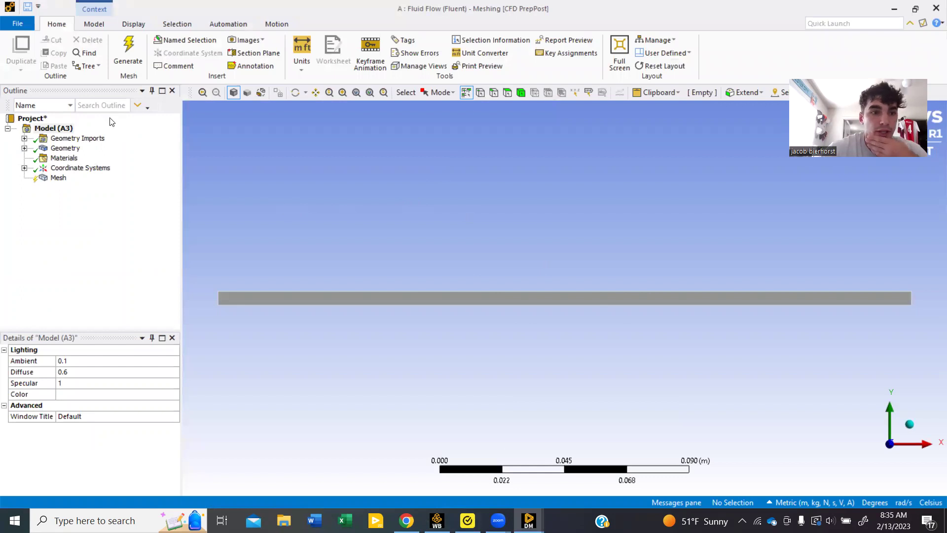
right_click(59, 179)
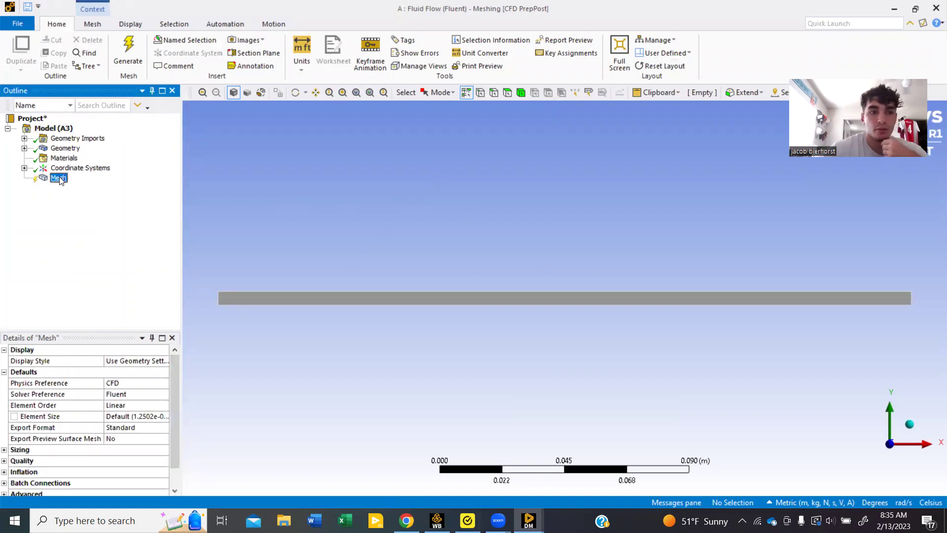
mouse_move(112, 184)
left_click(218, 186)
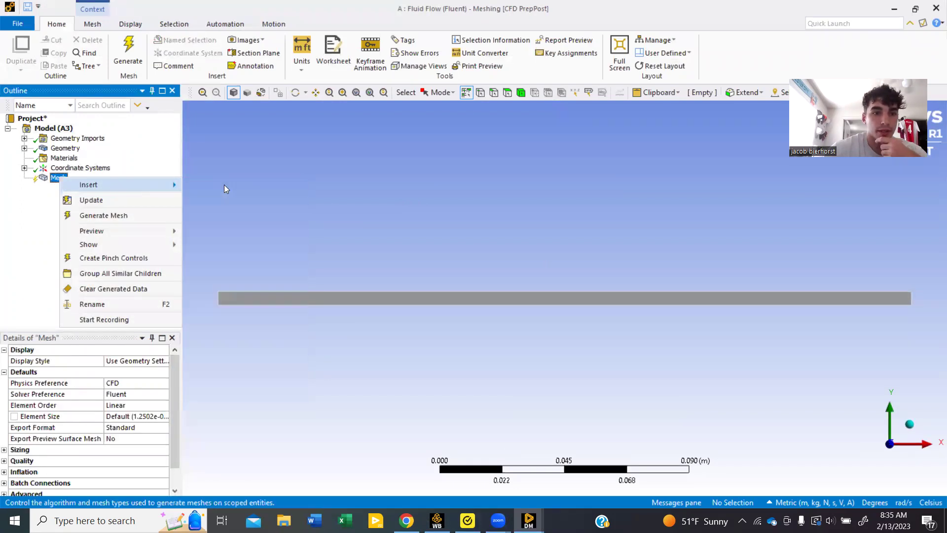
left_click(291, 304)
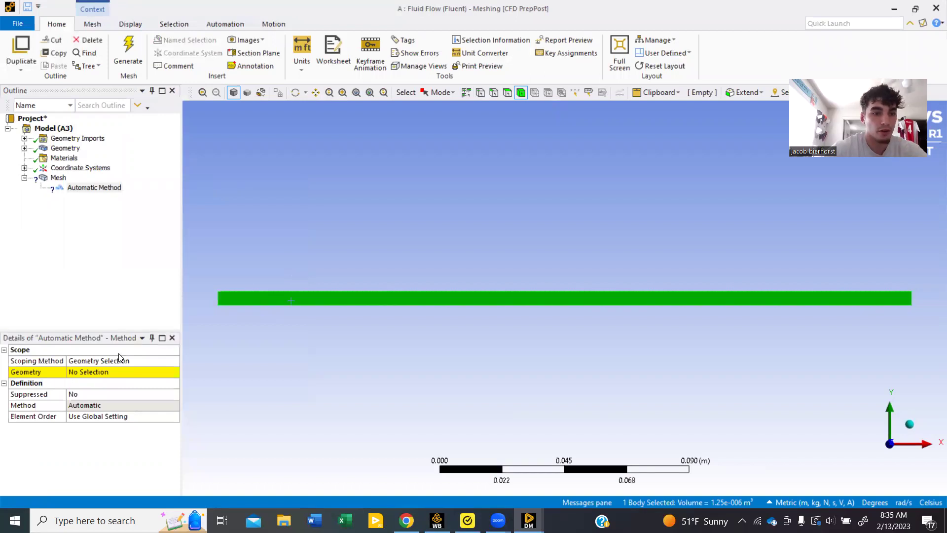
left_click(119, 374)
left_click(108, 374)
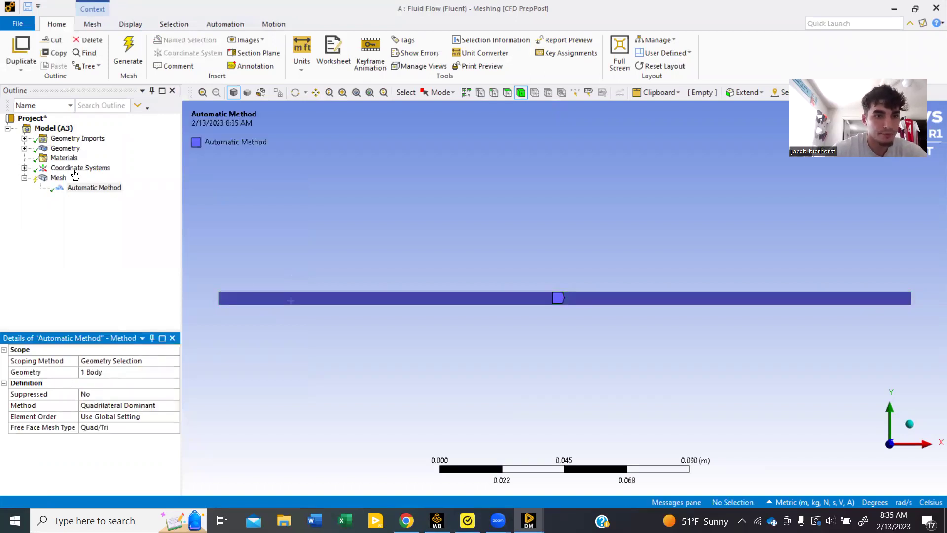
left_click(49, 178)
left_click(81, 188)
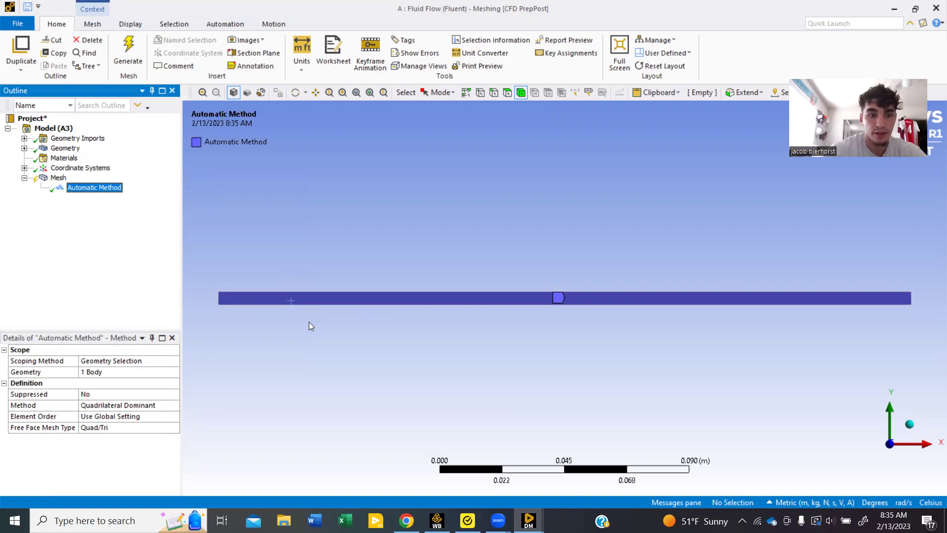
- Insert a Sizing control under the mesh and clear the channel body selection
right_click(74, 188)
mouse_move(104, 194)
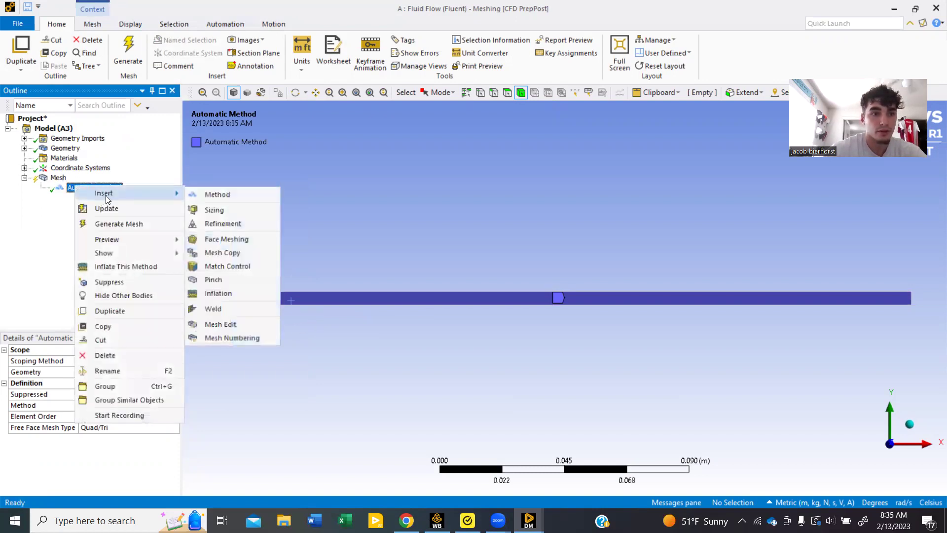
left_click(220, 211)
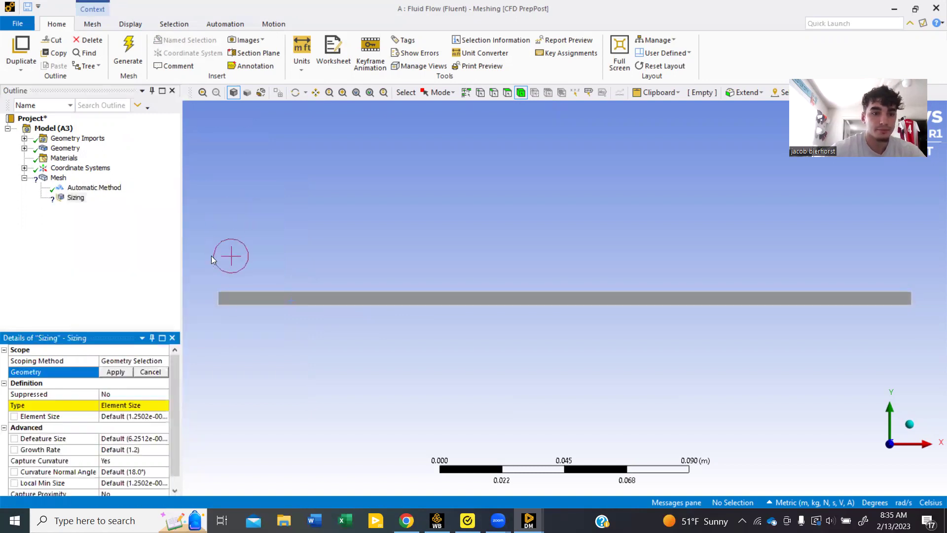
left_click(220, 302)
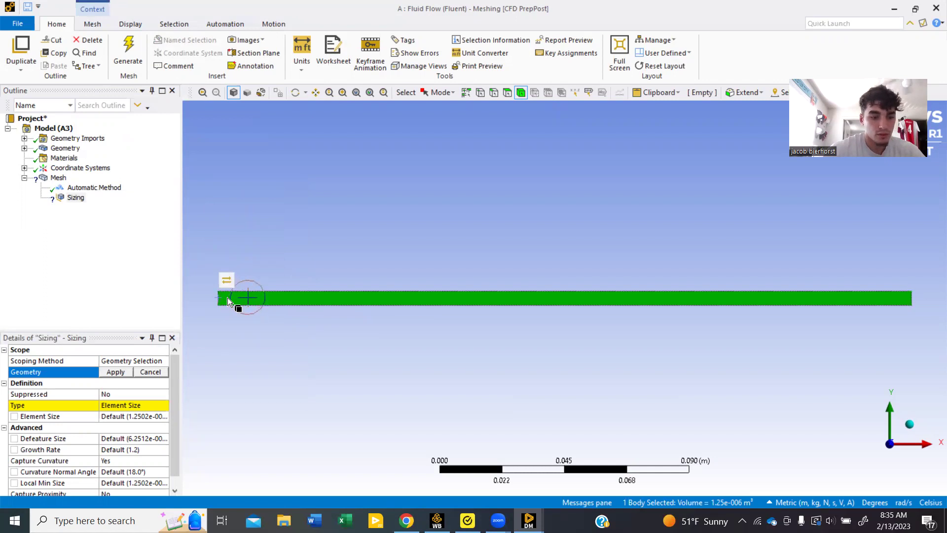
left_click(910, 298)
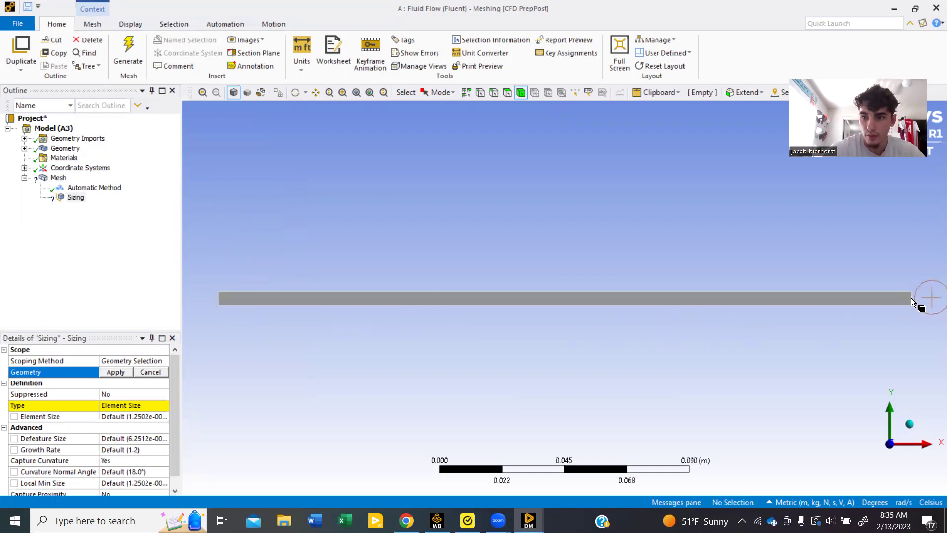
left_click(911, 297)
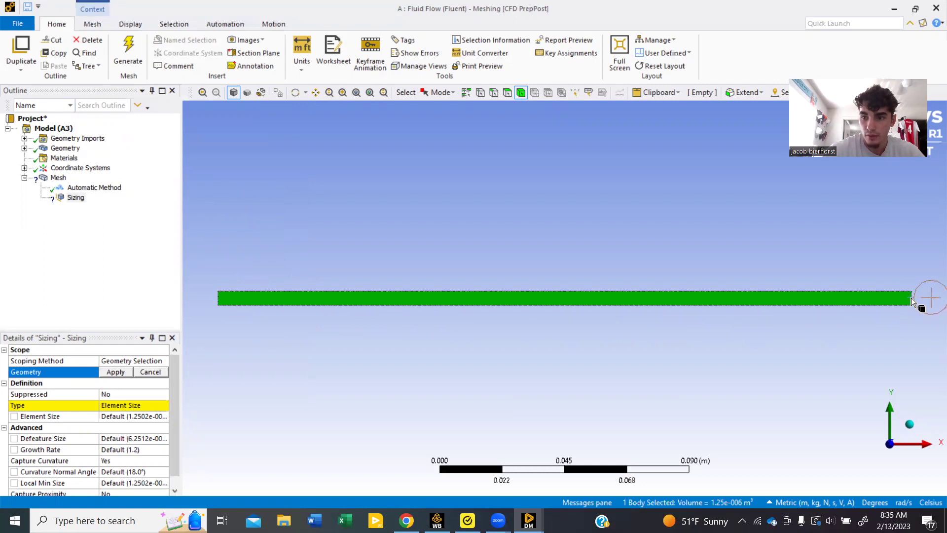
left_click(226, 305)
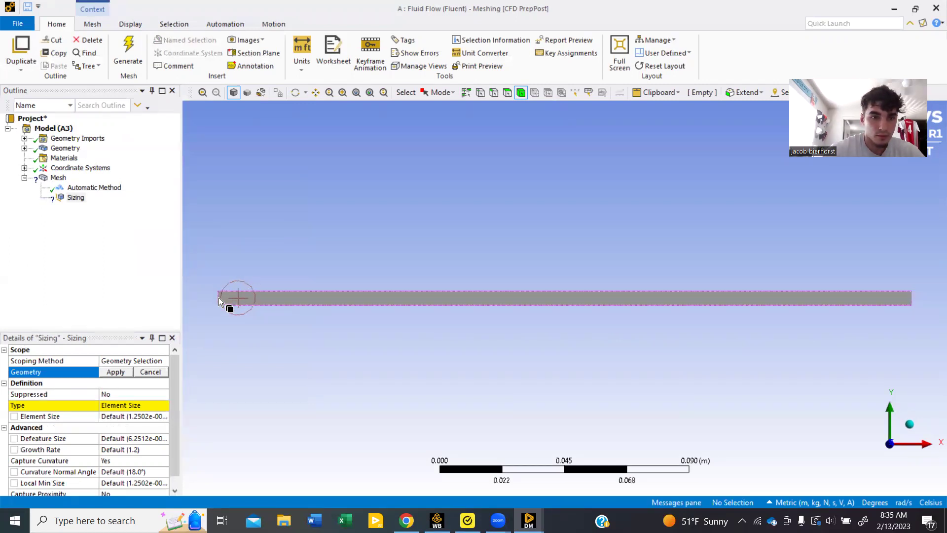
left_click(230, 302)
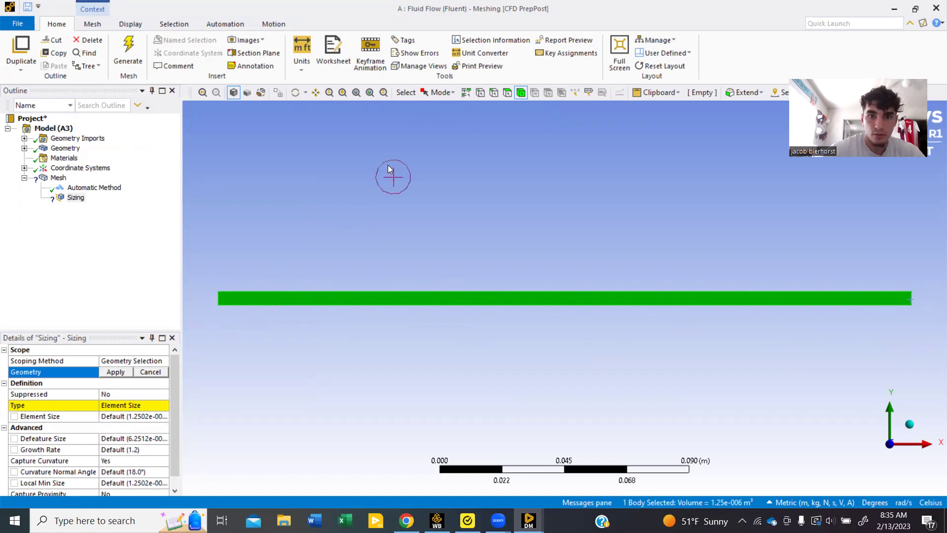
left_click(695, 140)
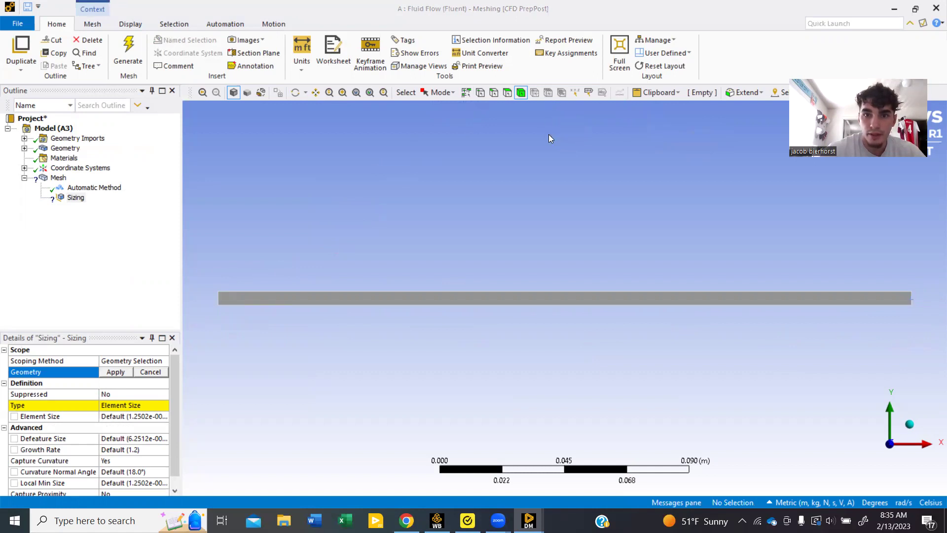
- Scope the sizing to the channel's left and right end edges
left_click(492, 93)
left_click(219, 299)
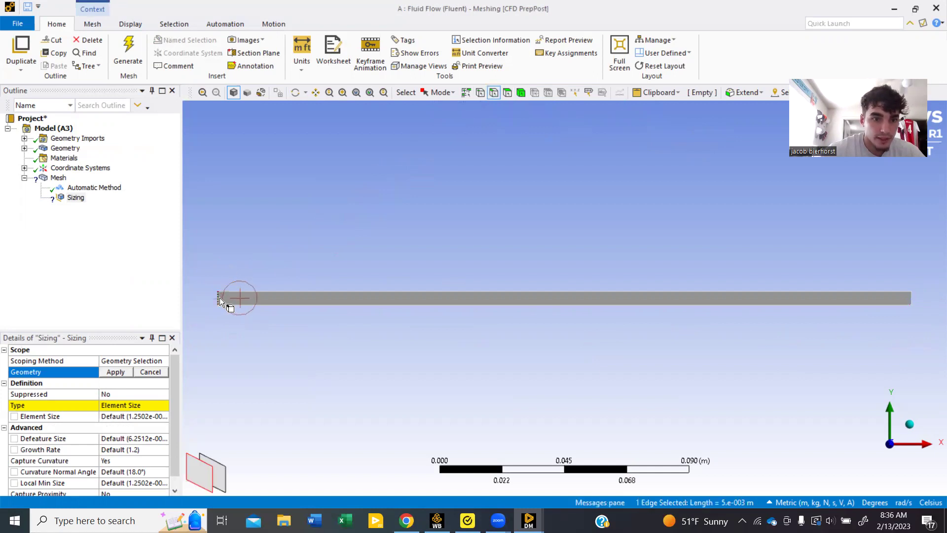
left_click(913, 298, "ctrl")
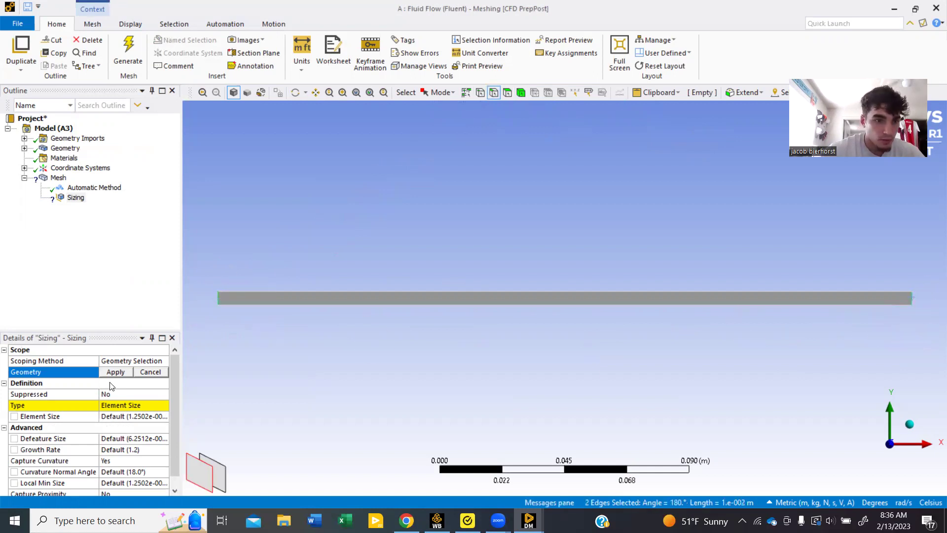
left_click(130, 375)
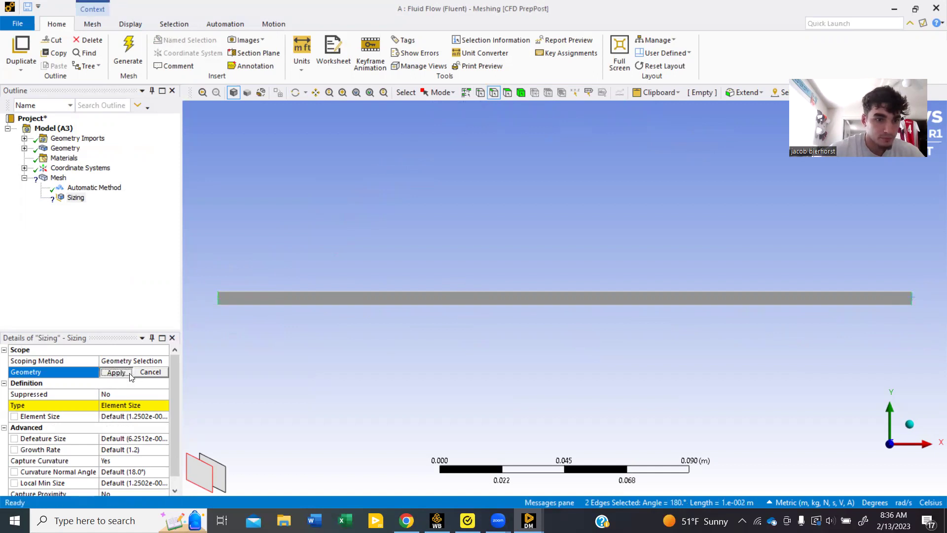
- Set the end-edge sizing type to Number of Divisions with 100 divisions
left_click(129, 406)
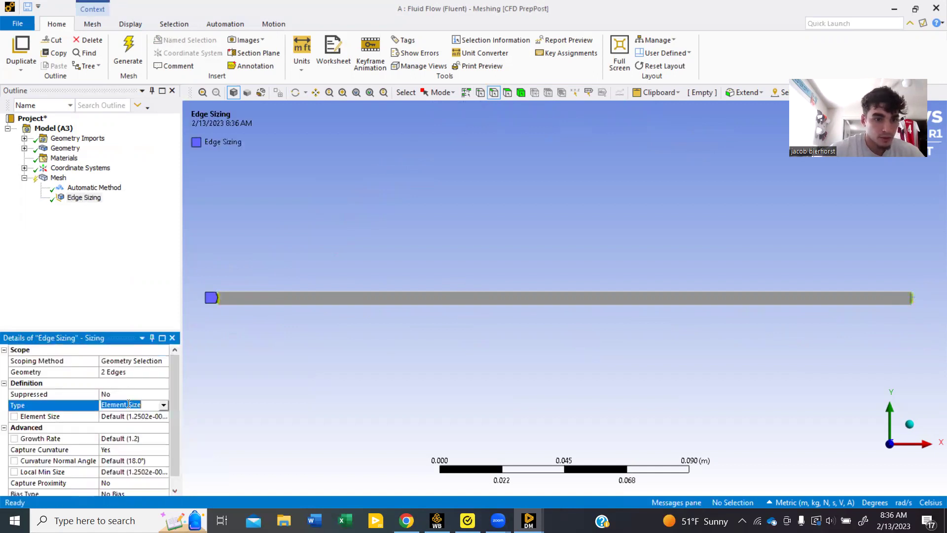
left_click(163, 405)
left_click(147, 422)
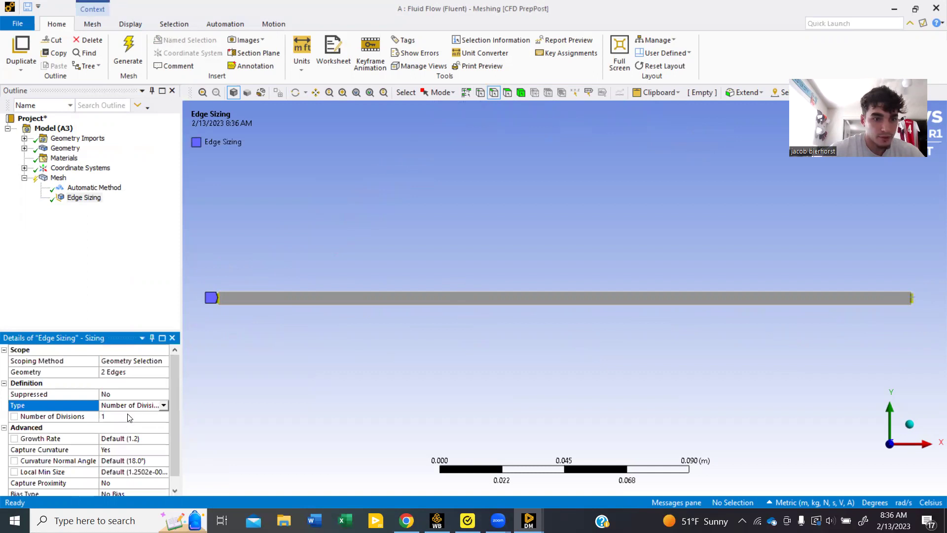
left_click(130, 417)
type("1")
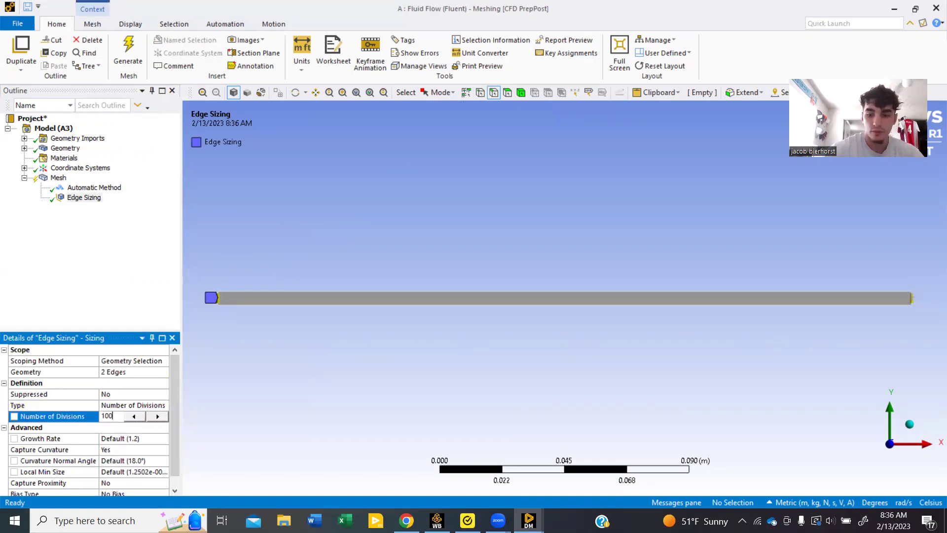
key("Return")
- Set Capture Curvature to No and the edge sizing Behavior to Hard
scroll(111, 430, "down", 1)
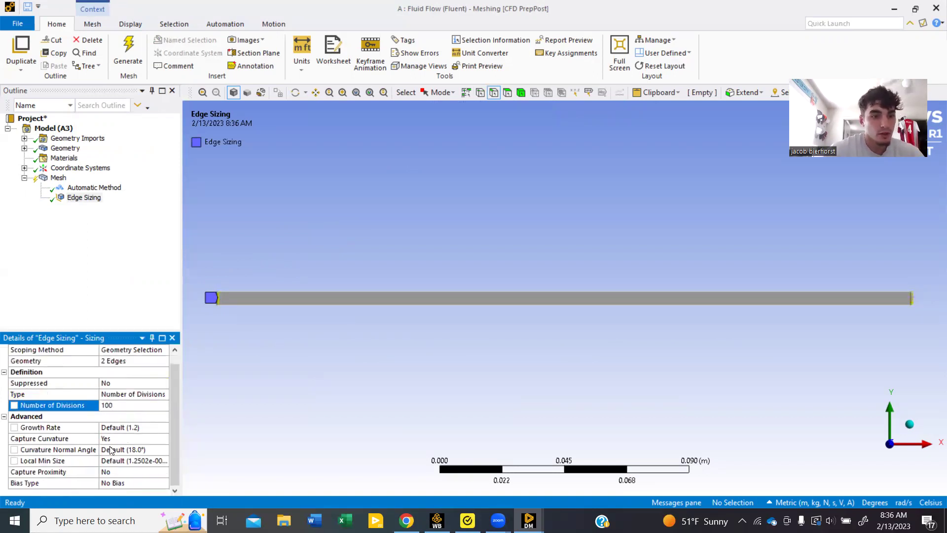
left_click(112, 450)
left_click(115, 439)
left_click(163, 439)
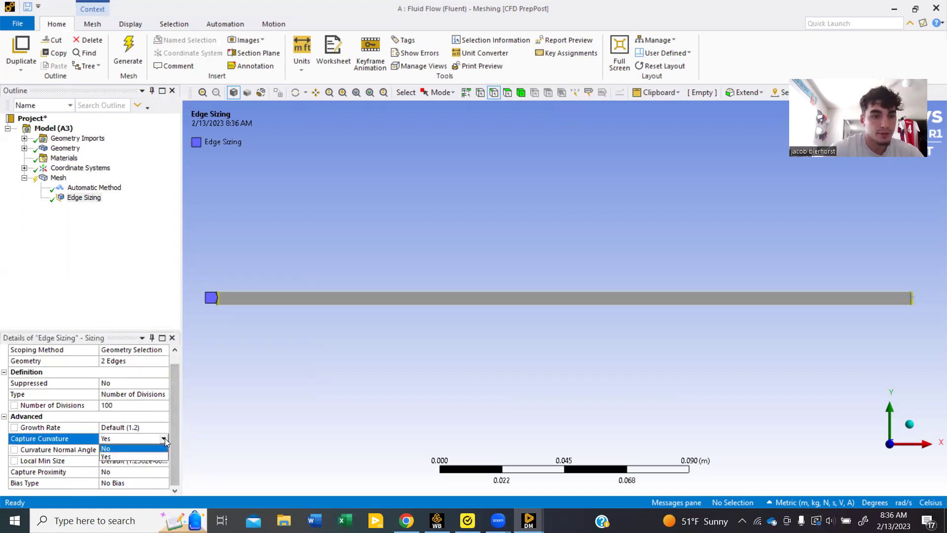
scroll(166, 442, "up", 1)
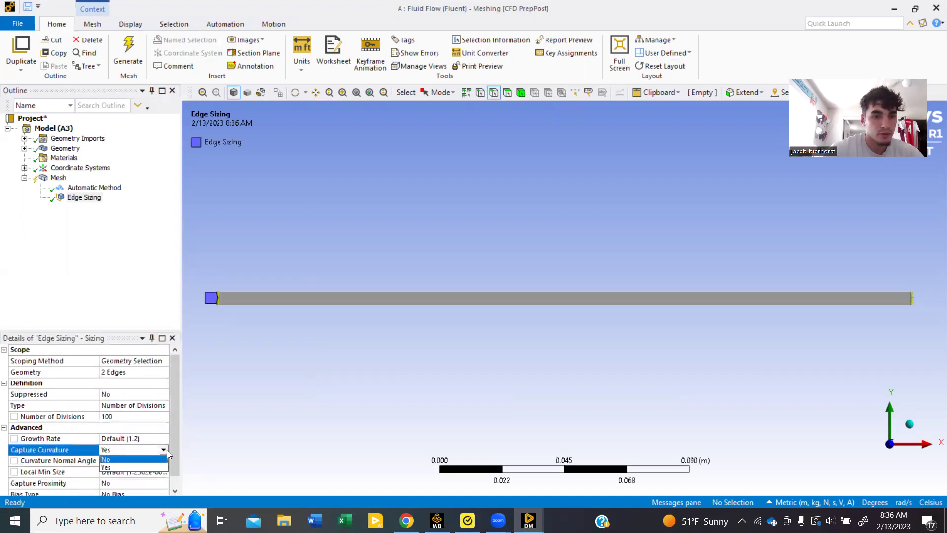
left_click(140, 460)
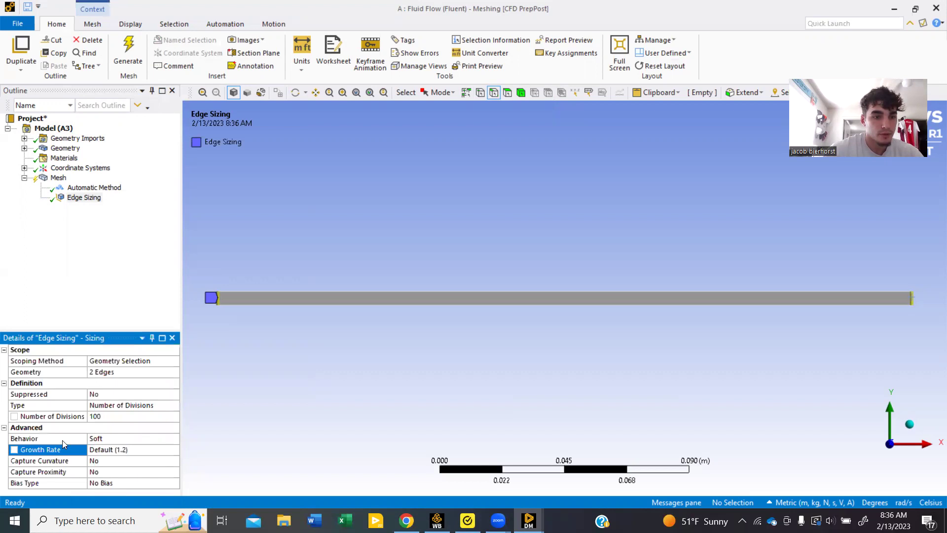
left_click(102, 439)
left_click(173, 439)
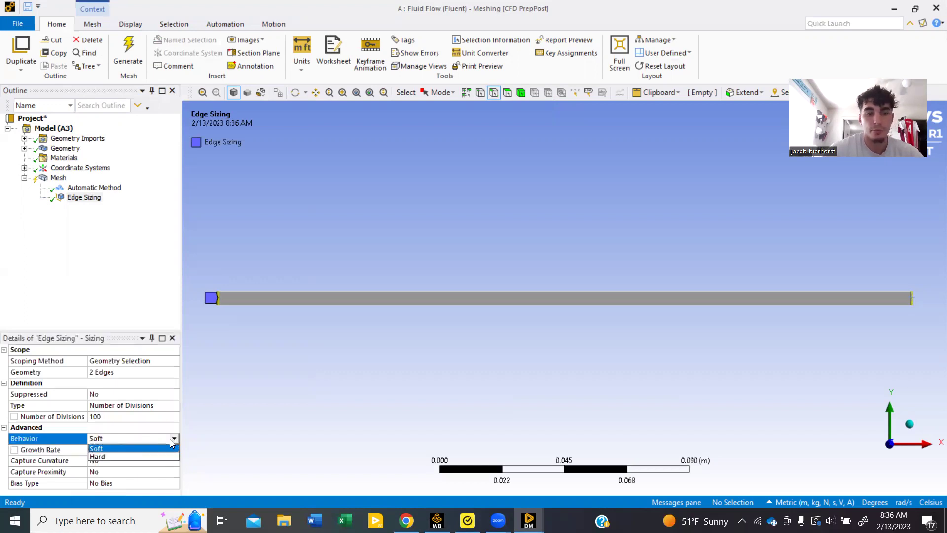
left_click(148, 458)
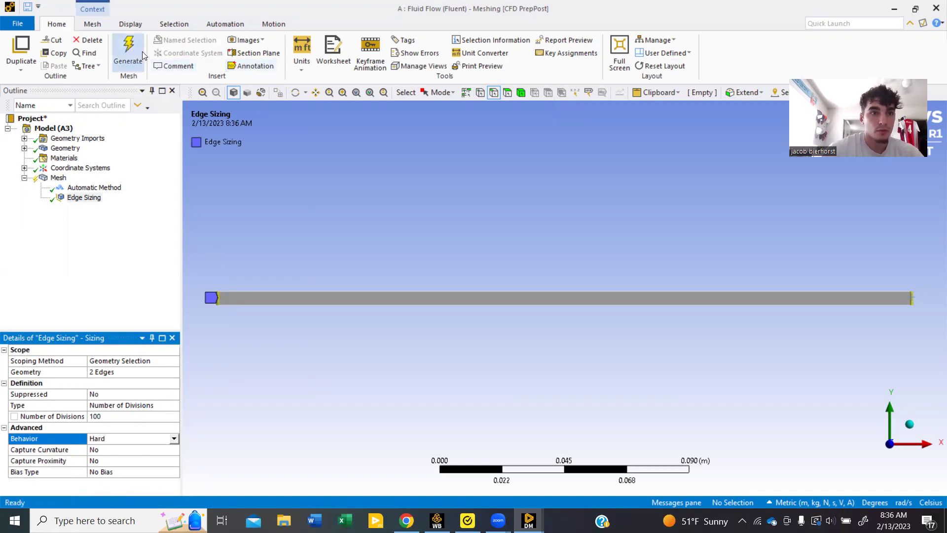
- Generate the channel mesh and review the Mesh, Method and Edge Sizing settings
left_click(128, 53)
left_click(69, 179)
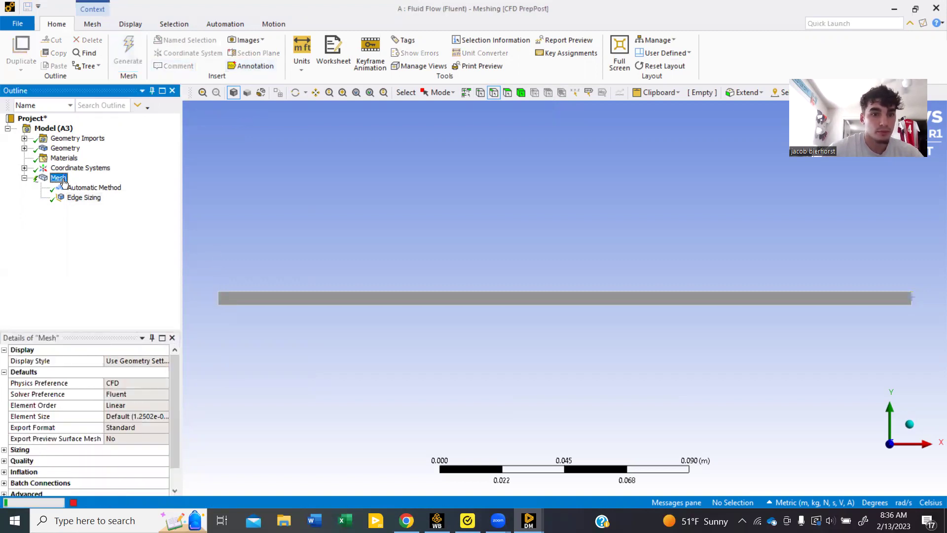
left_click(82, 197)
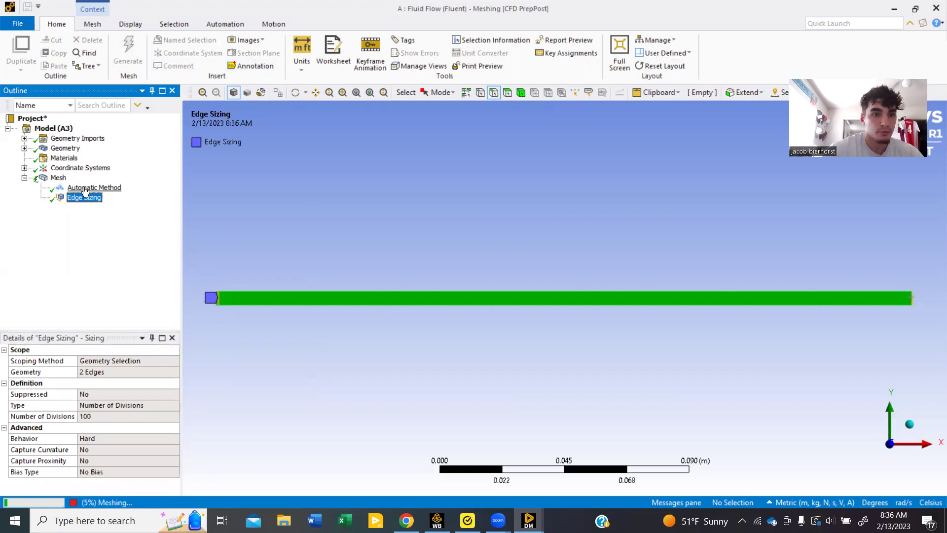
left_click(85, 189)
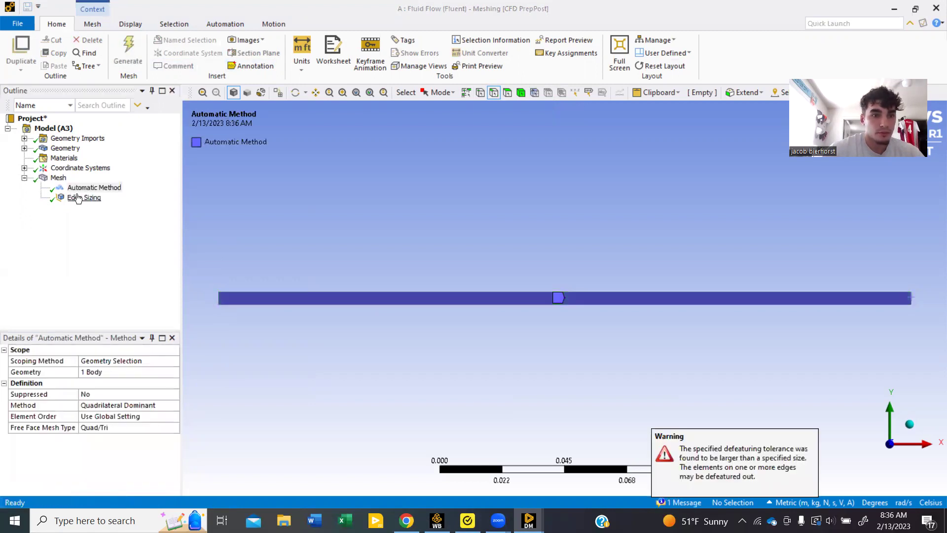
left_click(72, 178)
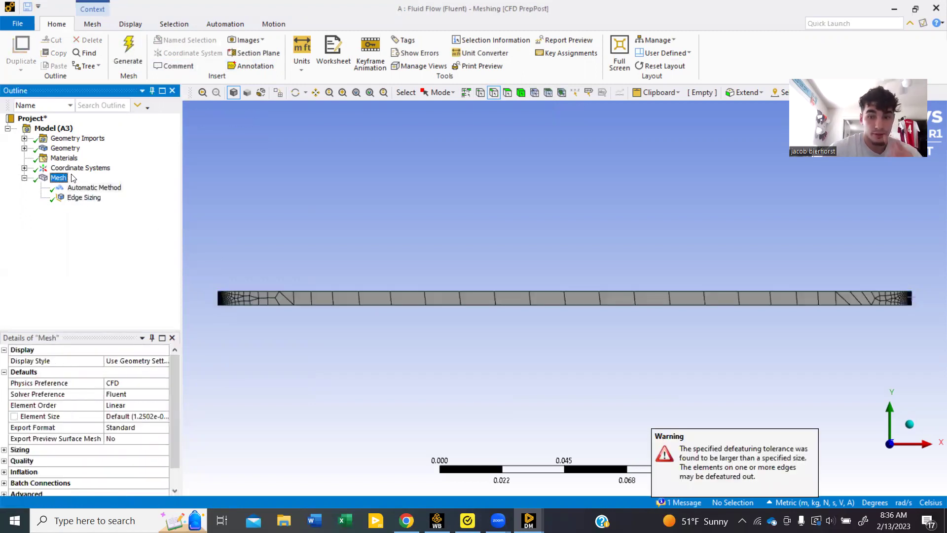
left_click(78, 198)
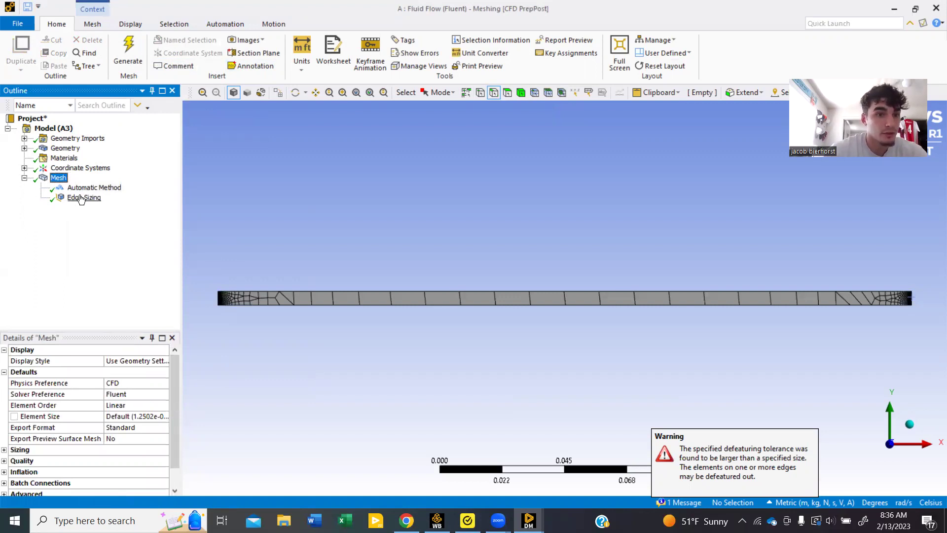
- Insert a second Sizing control scoped to the channel's top and bottom edges
right_click(86, 197)
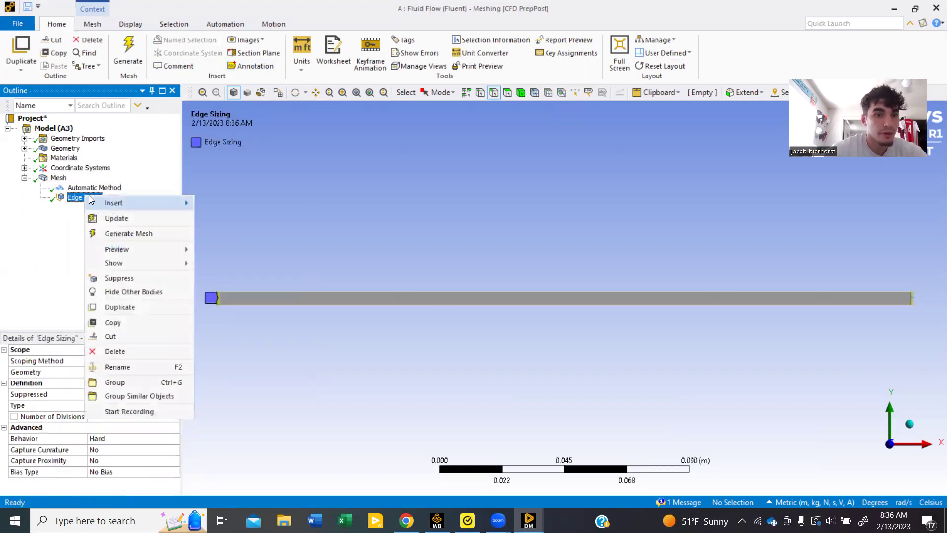
right_click(57, 177)
mouse_move(87, 186)
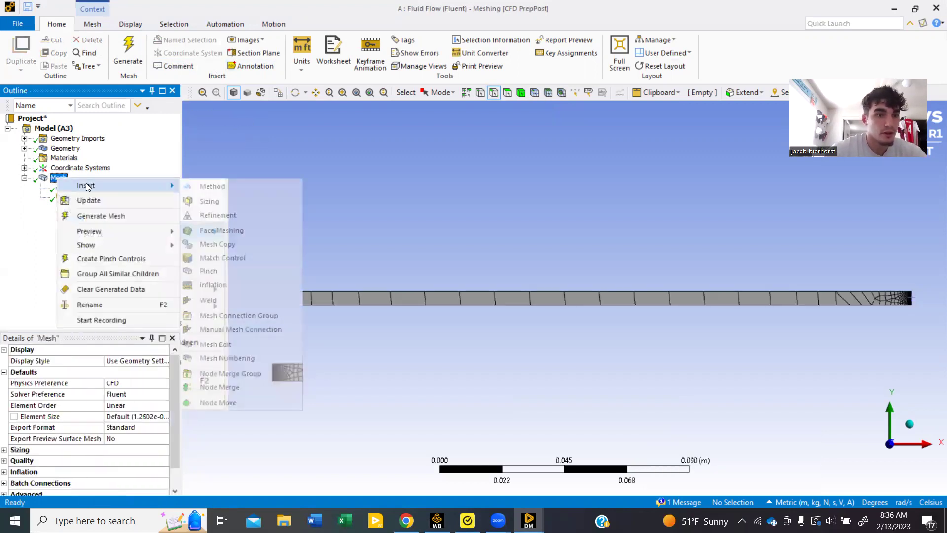
left_click(207, 201)
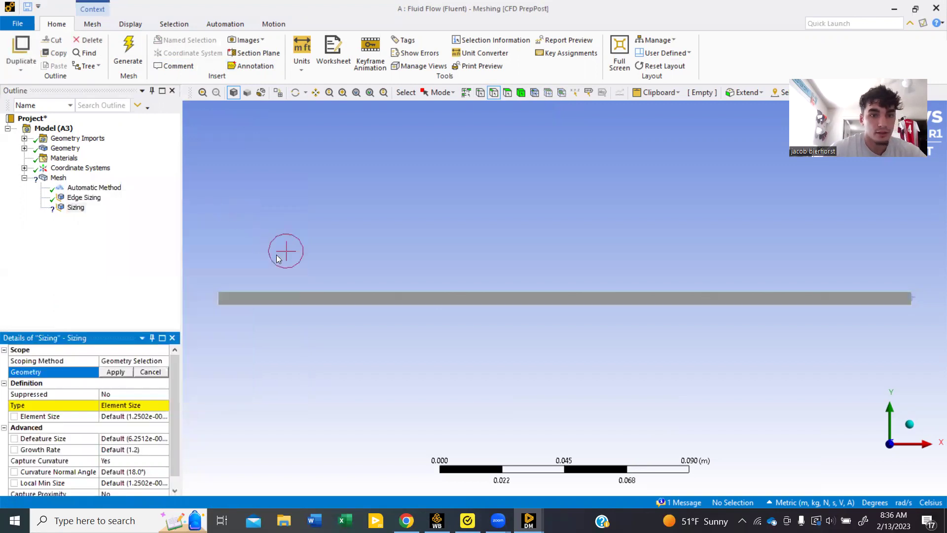
left_click(405, 291)
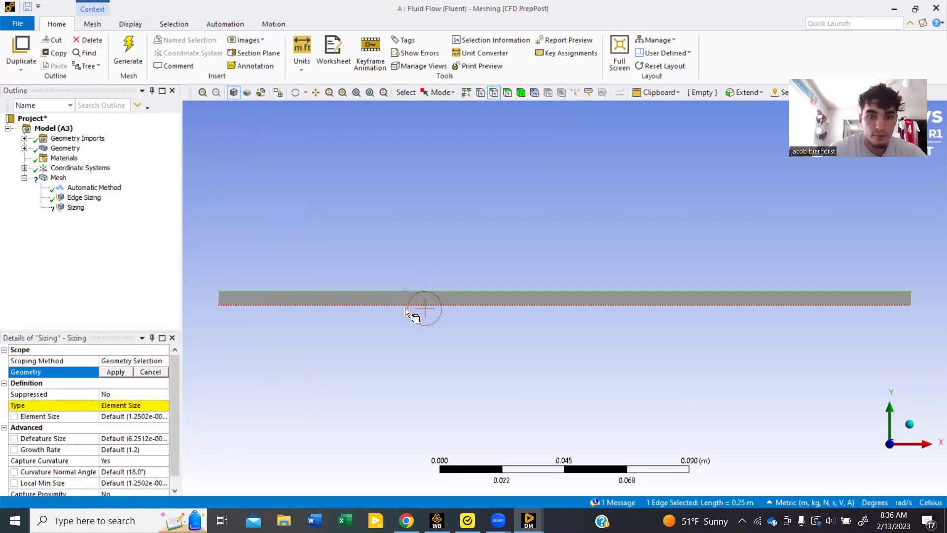
left_click(405, 305, "ctrl")
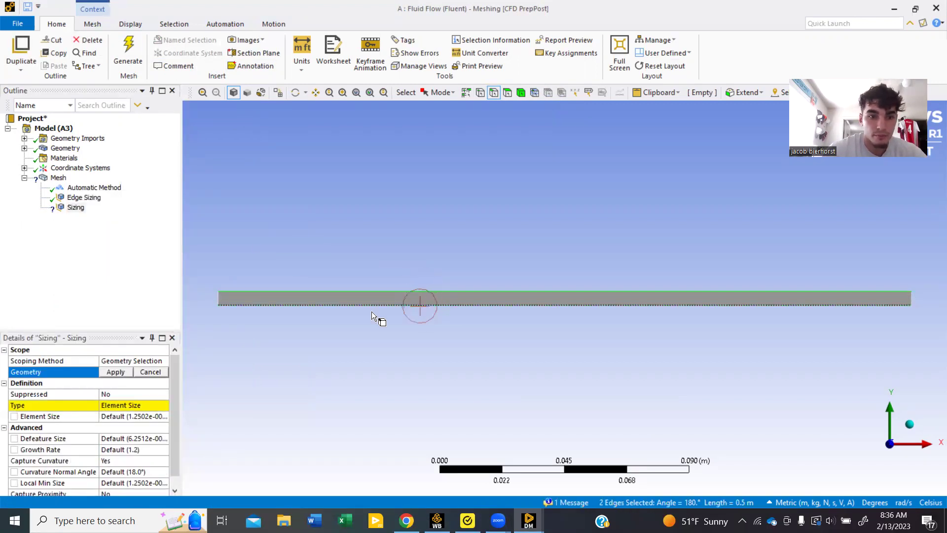
left_click(116, 372)
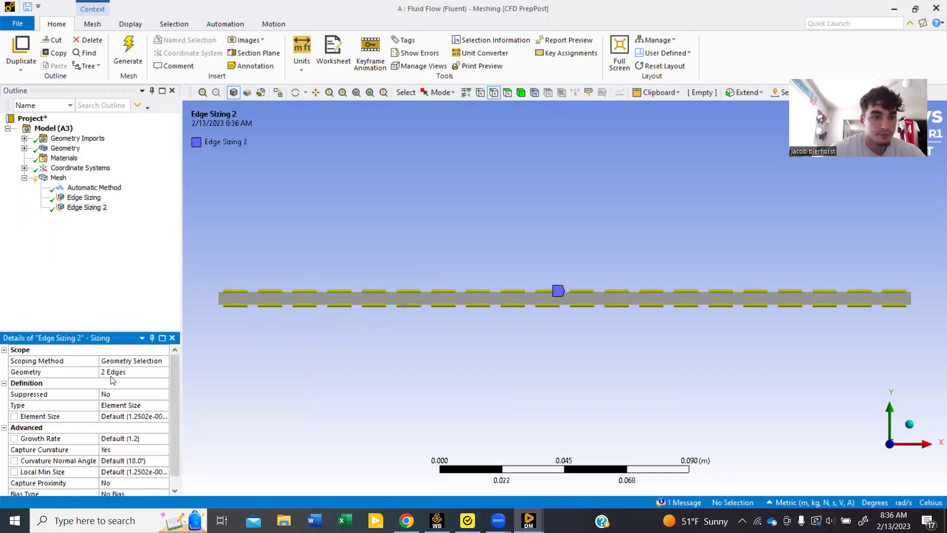
- Set the new sizing to Number of Divisions with 500 divisions
left_click(130, 403)
left_click(162, 406)
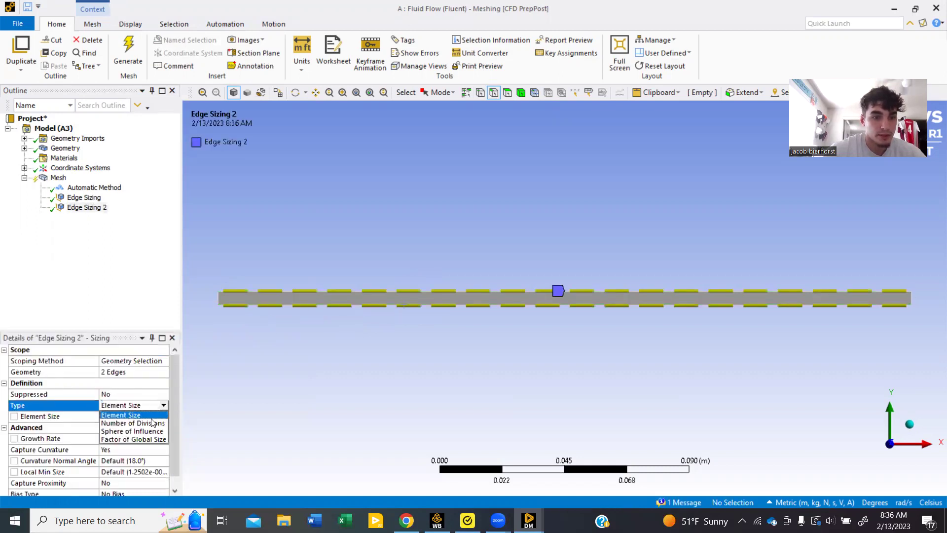
left_click(148, 423)
left_click(137, 418)
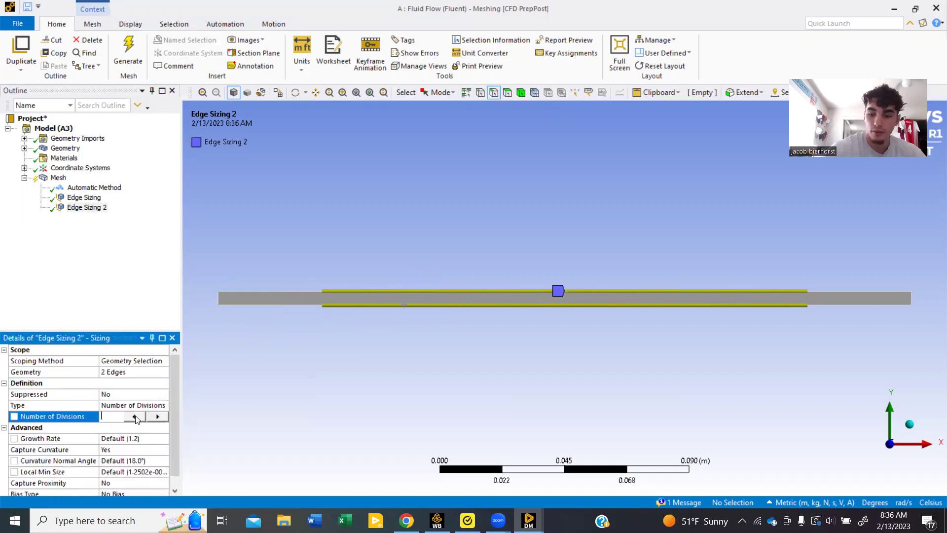
type("500")
key("Return")
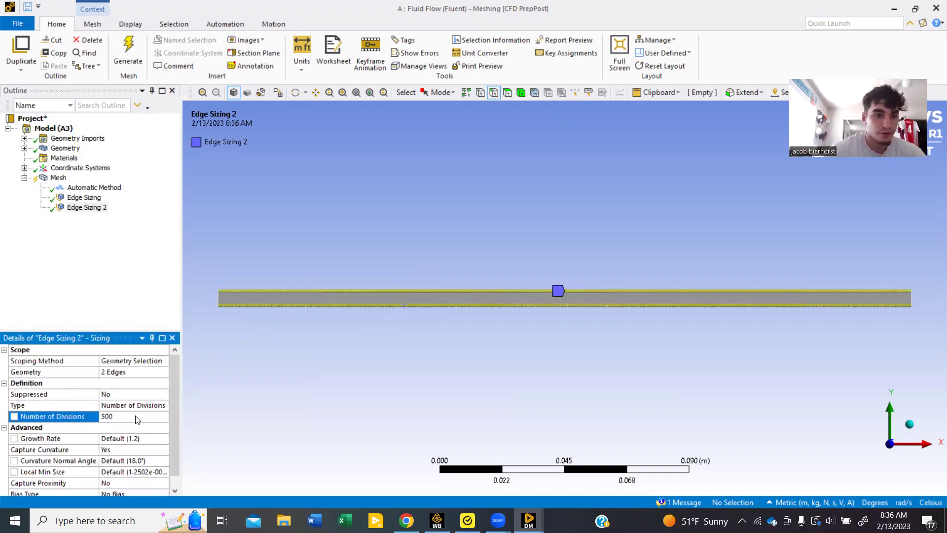
- Set Capture Curvature to No and Behavior to Hard for Edge Sizing 2
left_click(123, 450)
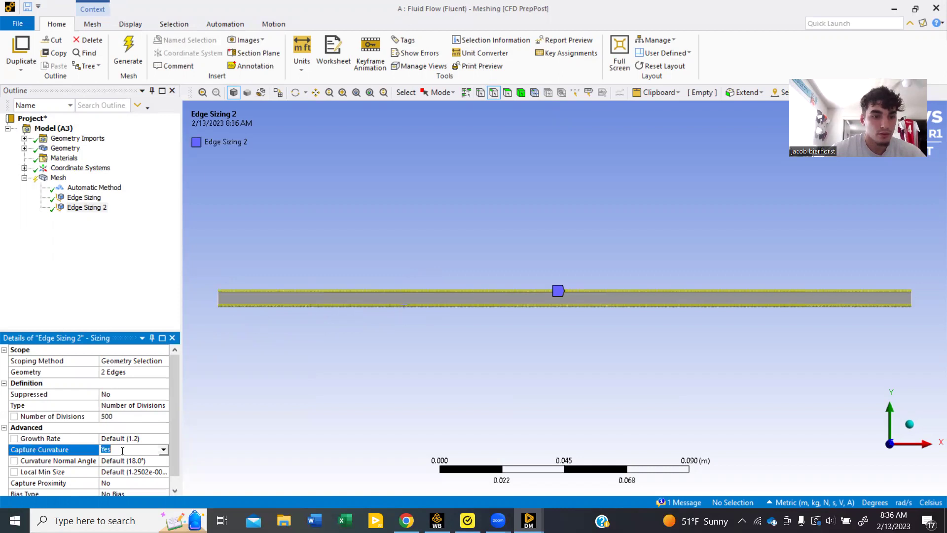
left_click(163, 449)
left_click(144, 460)
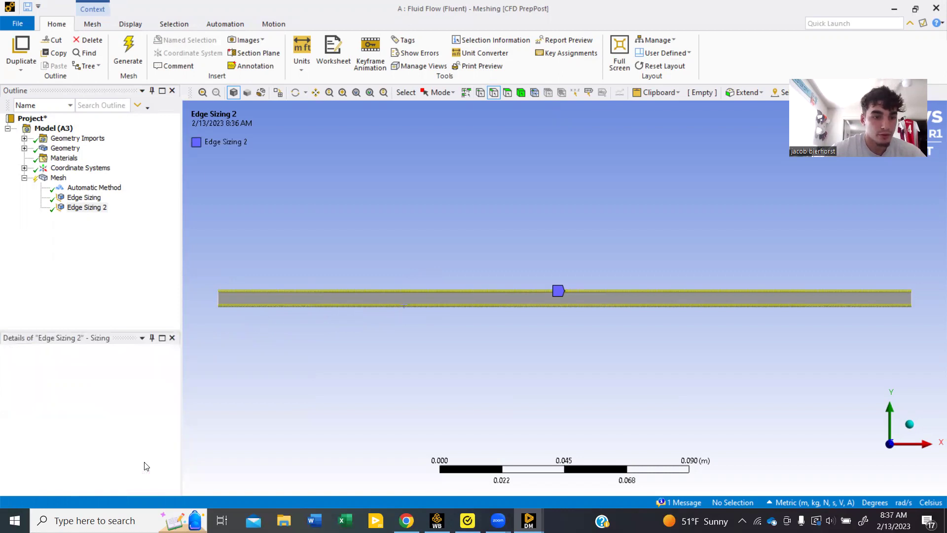
left_click(174, 440)
left_click(175, 439)
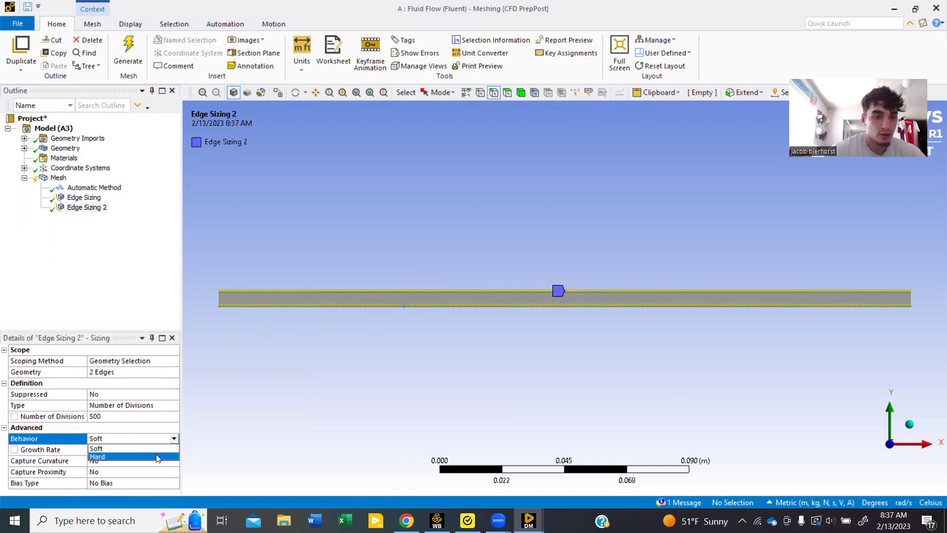
left_click(108, 459)
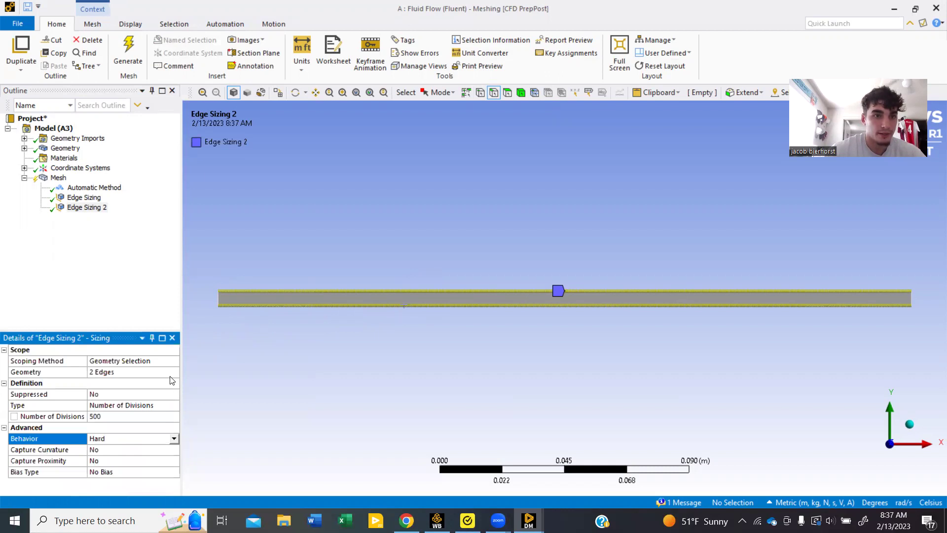
- Regenerate the mesh with the 500-division sizing and bring up Mesh's insert actions
left_click(128, 56)
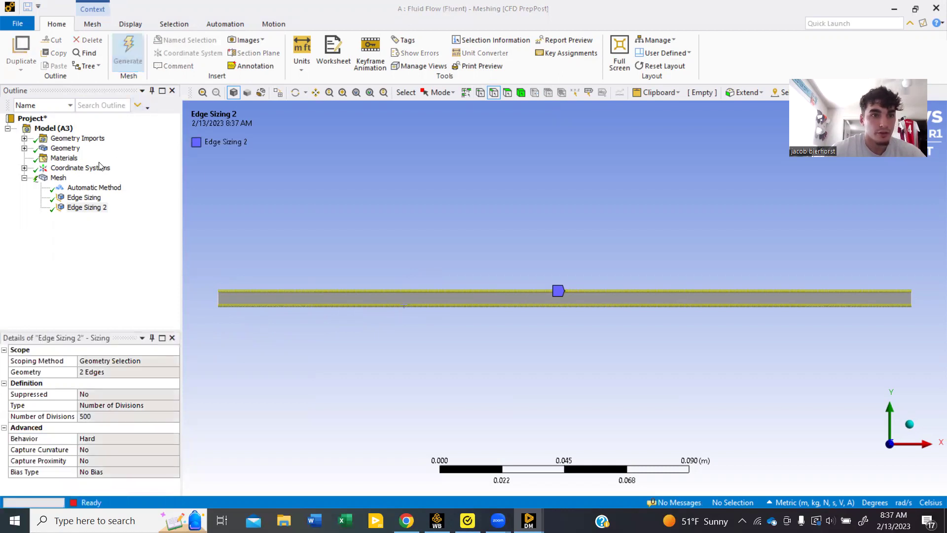
left_click(59, 178)
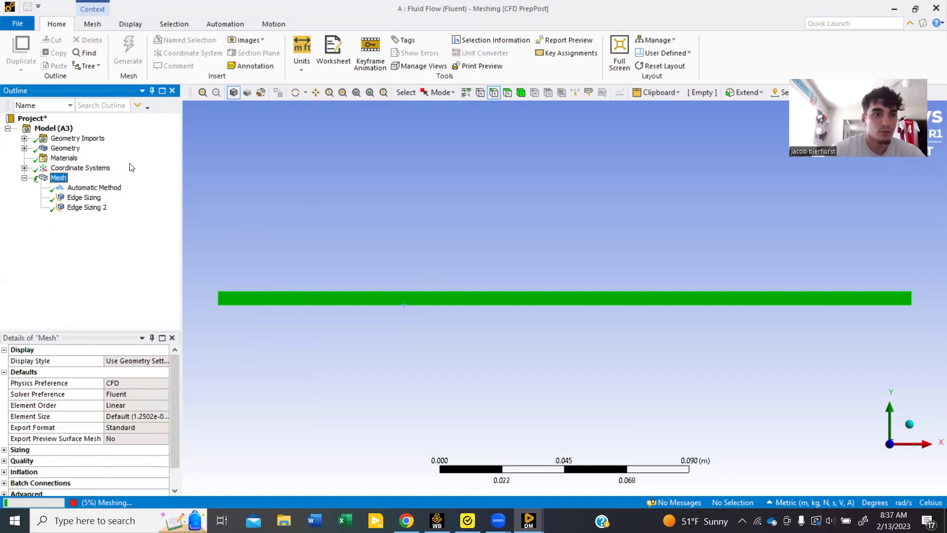
scroll(301, 306, "up", 2)
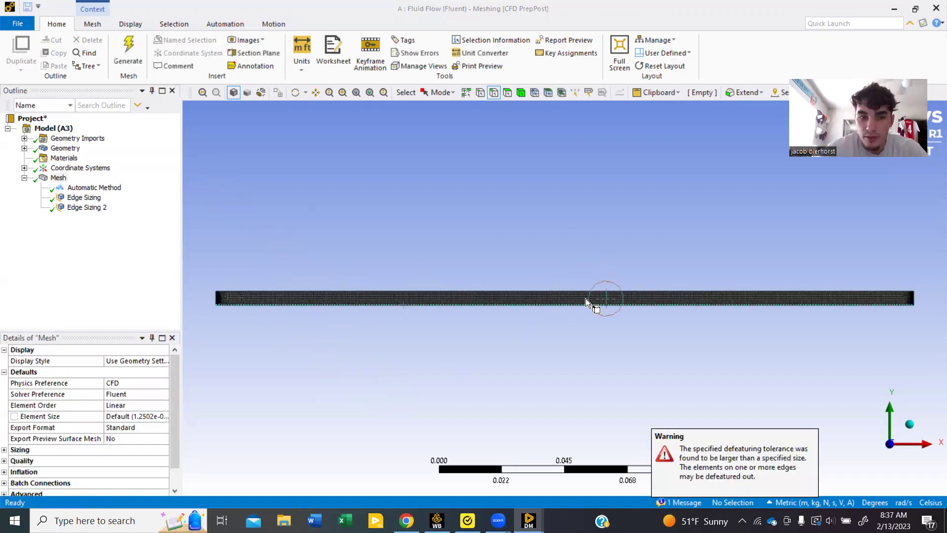
right_click(59, 180)
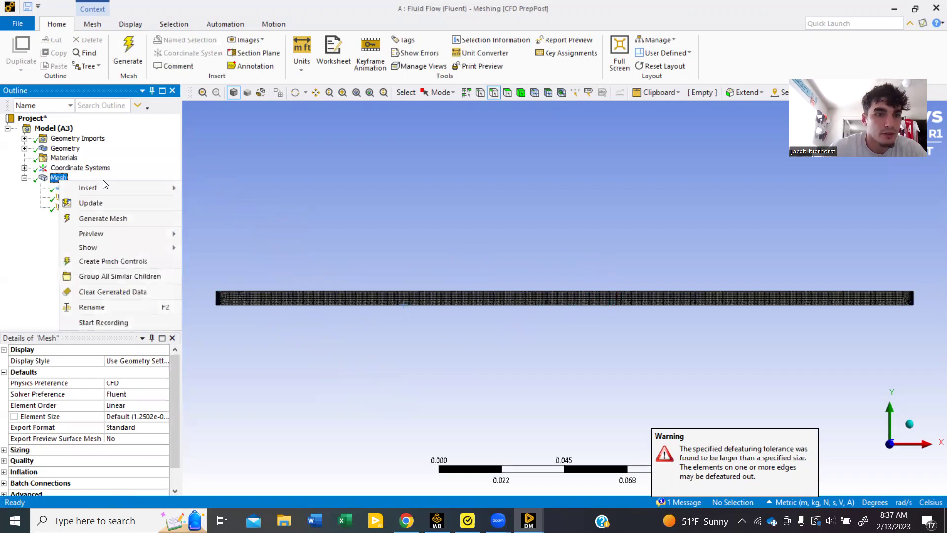
- Insert a Face Meshing control scoped to the channel face and generate the mesh with it
mouse_move(107, 188)
left_click(247, 232)
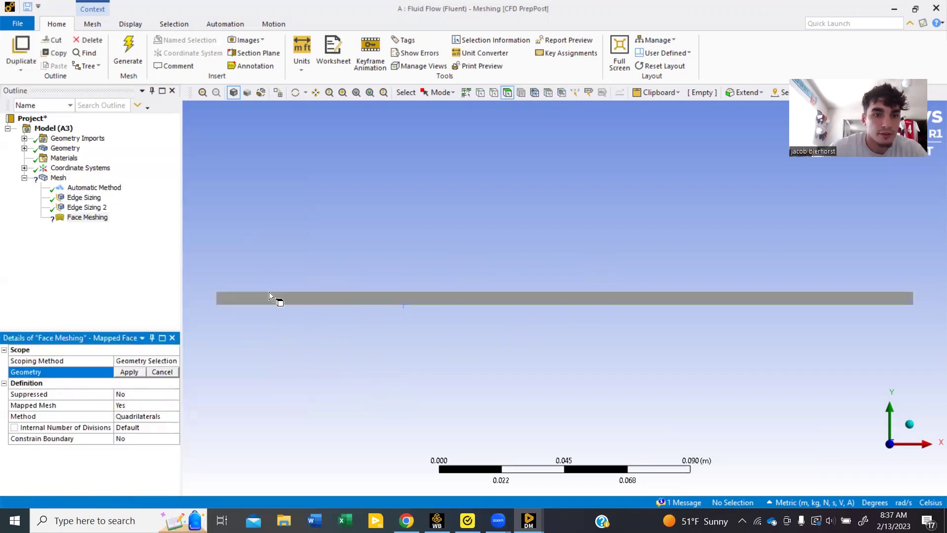
left_click(269, 296)
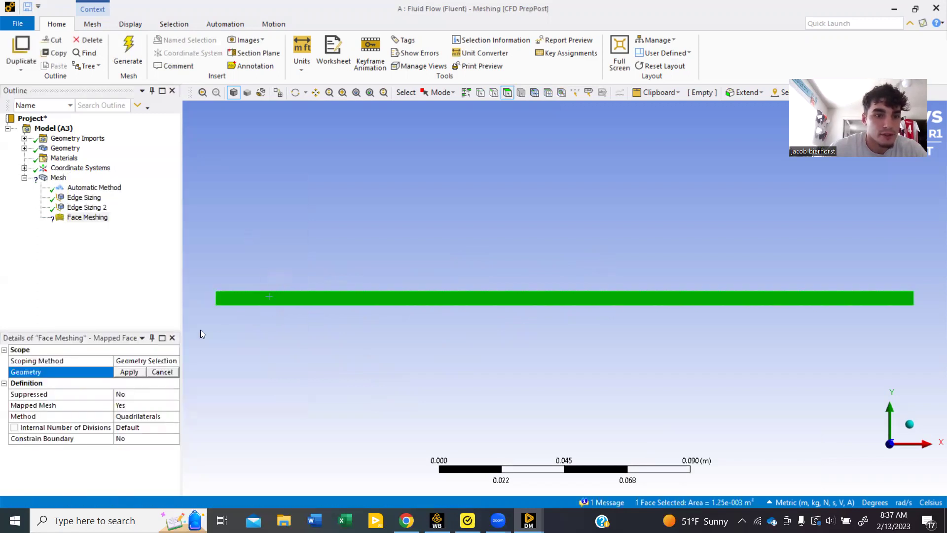
left_click(129, 372)
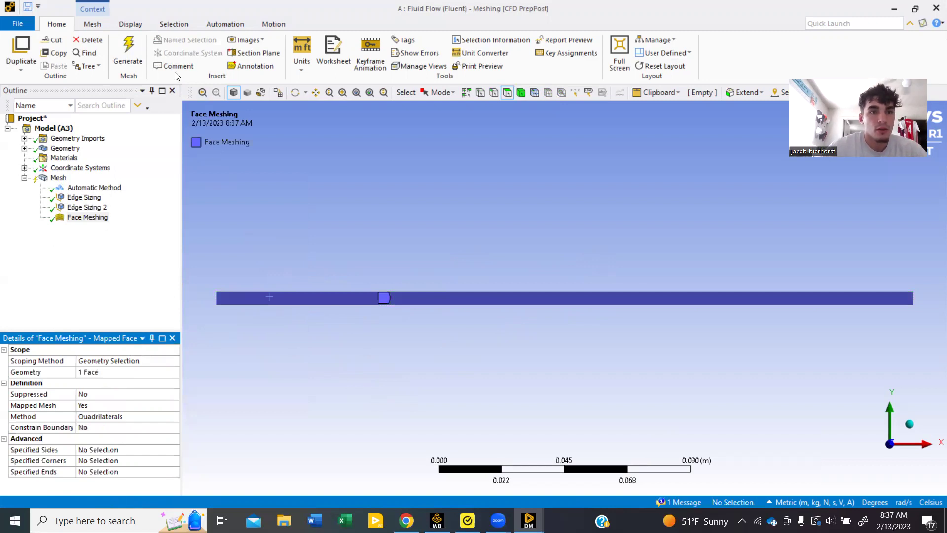
left_click(129, 52)
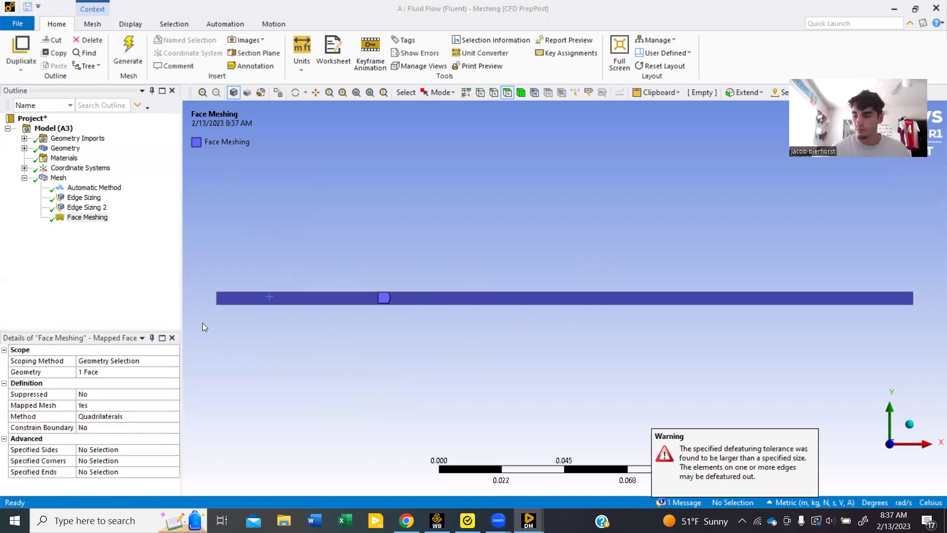
left_click(58, 178)
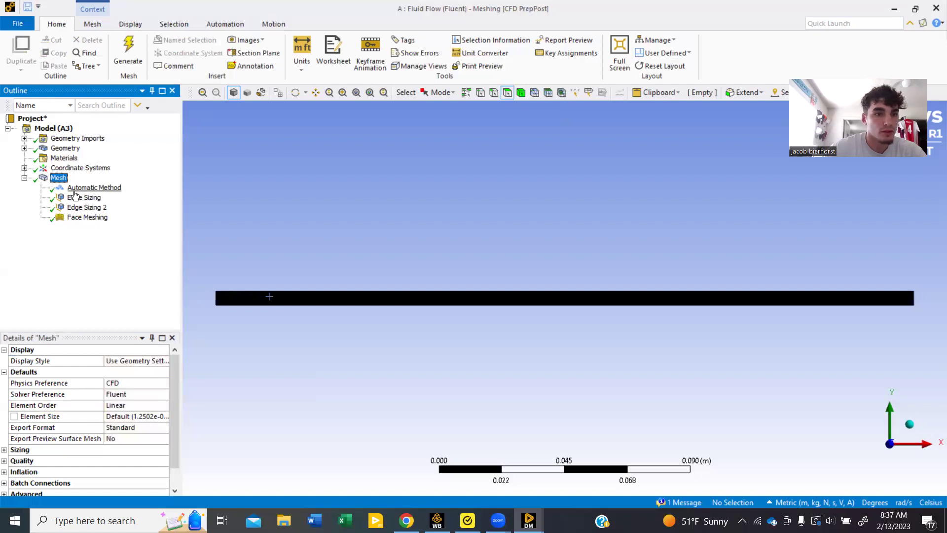
- Name the channel's left end 'inlet' and its right end 'outlet'
right_click(63, 180)
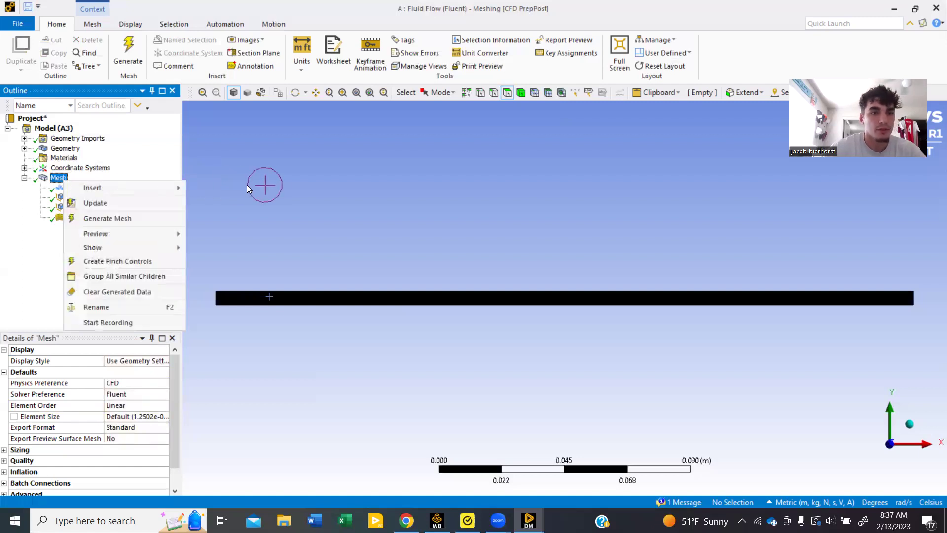
left_click(253, 190)
left_click(218, 298)
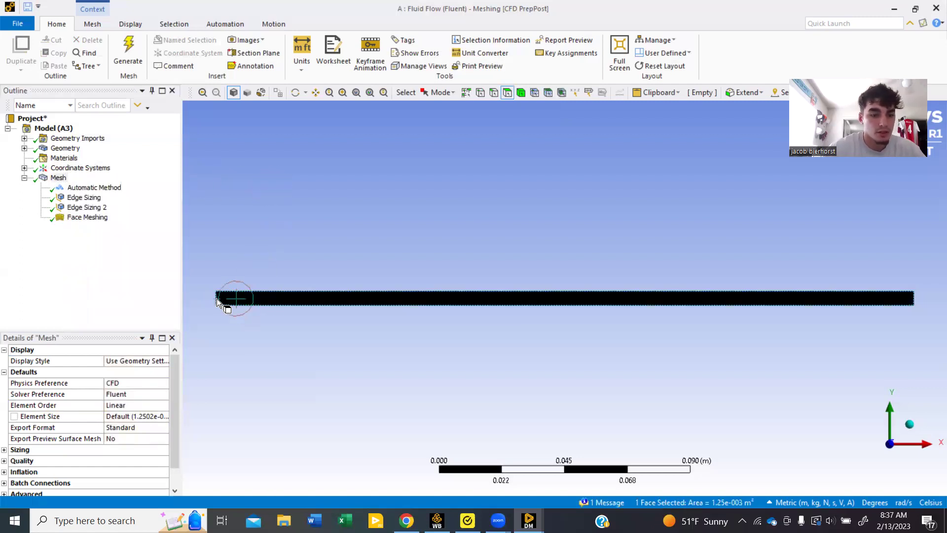
type("n")
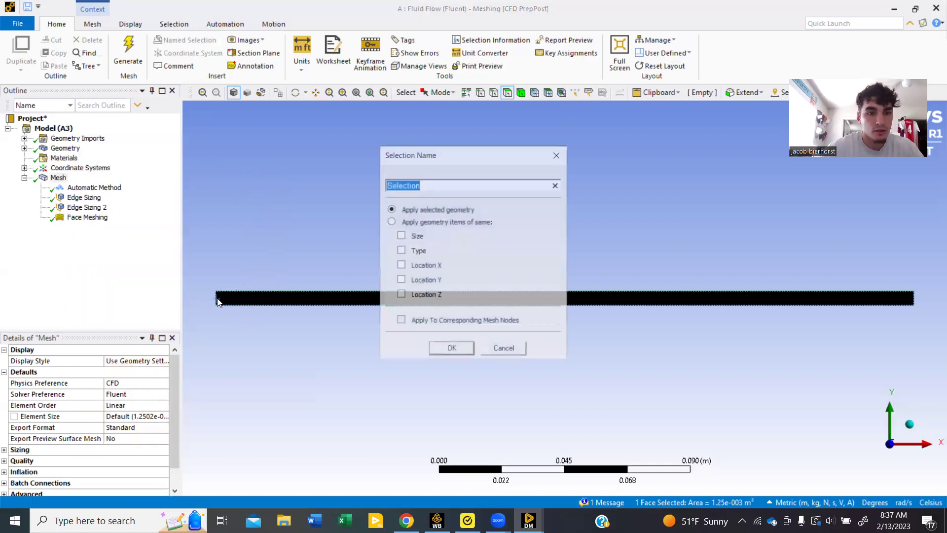
type("inlet")
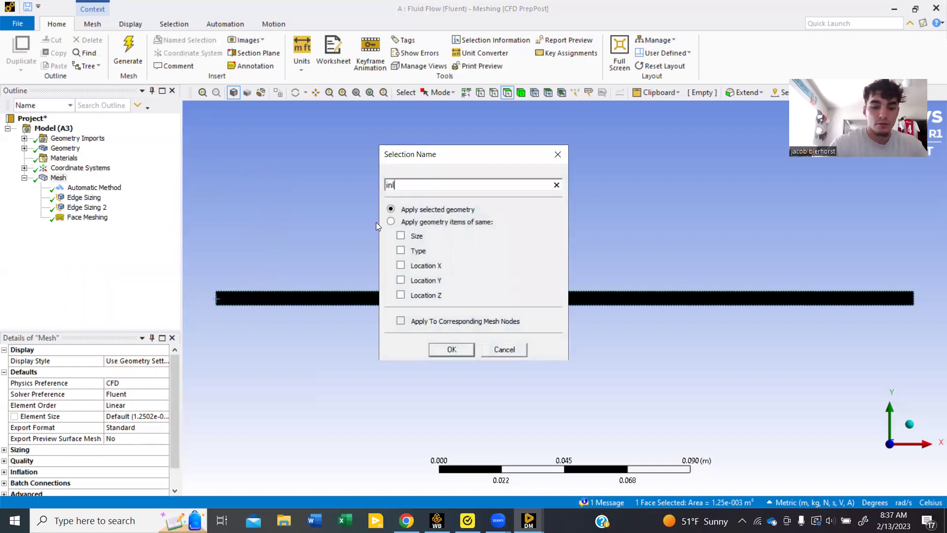
left_click(457, 353)
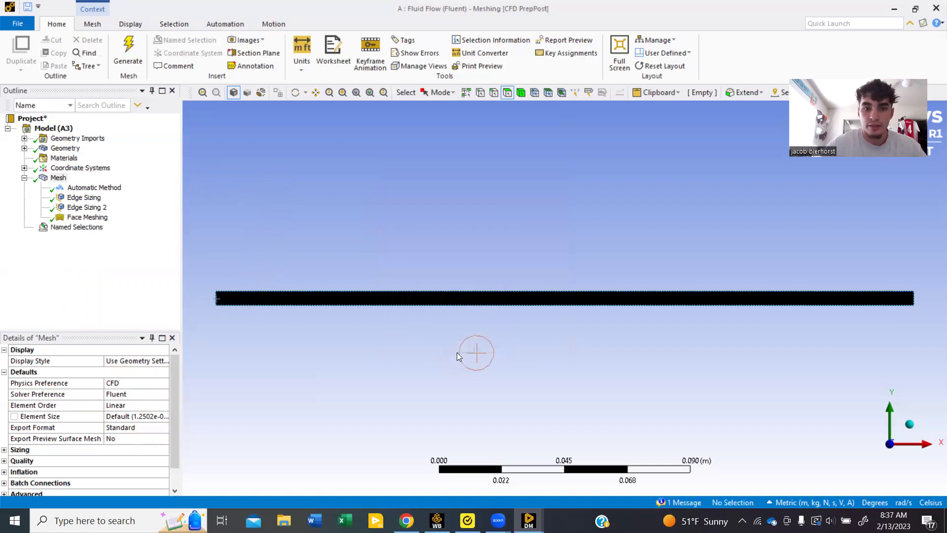
left_click(914, 298)
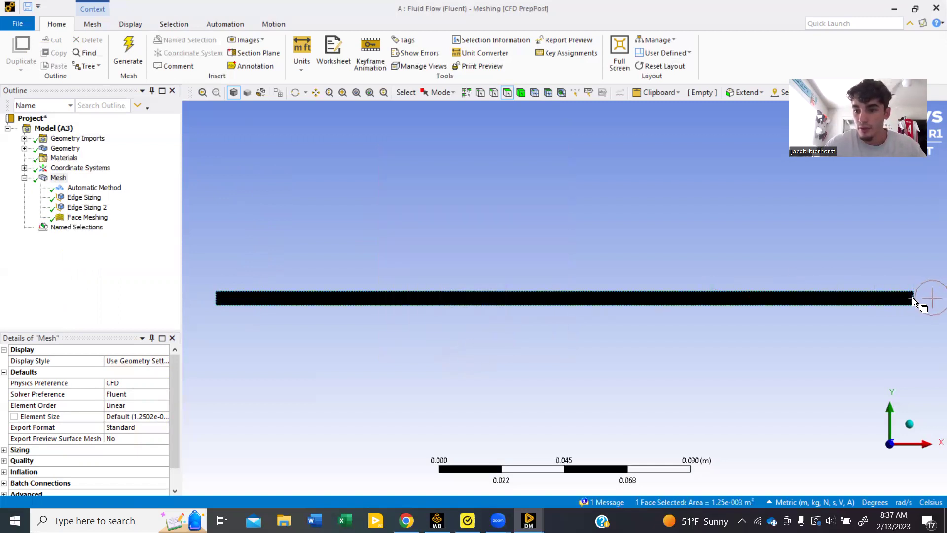
type("n")
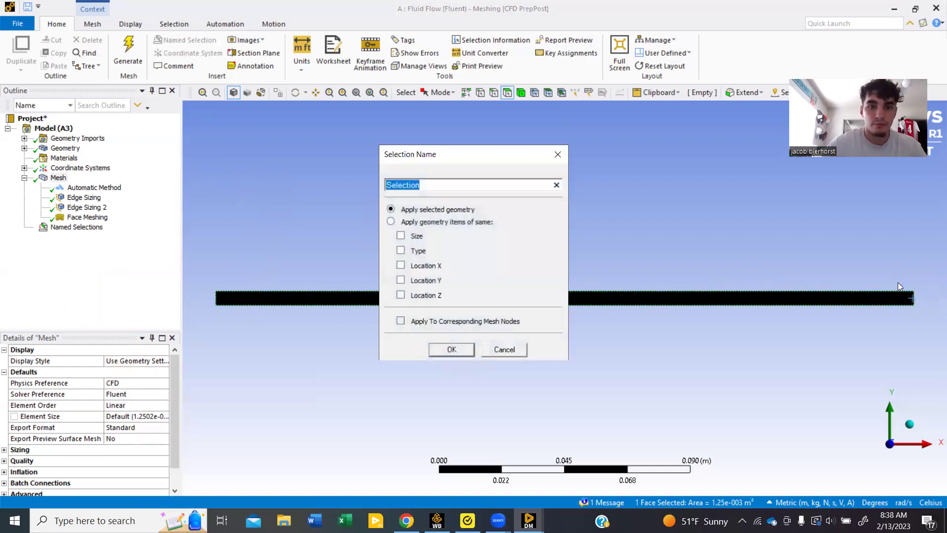
type("outlet")
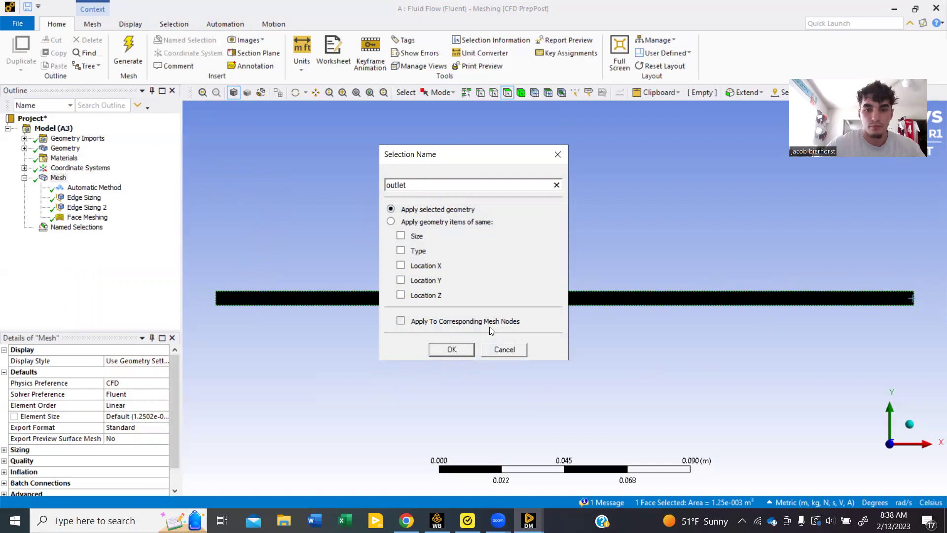
left_click(451, 349)
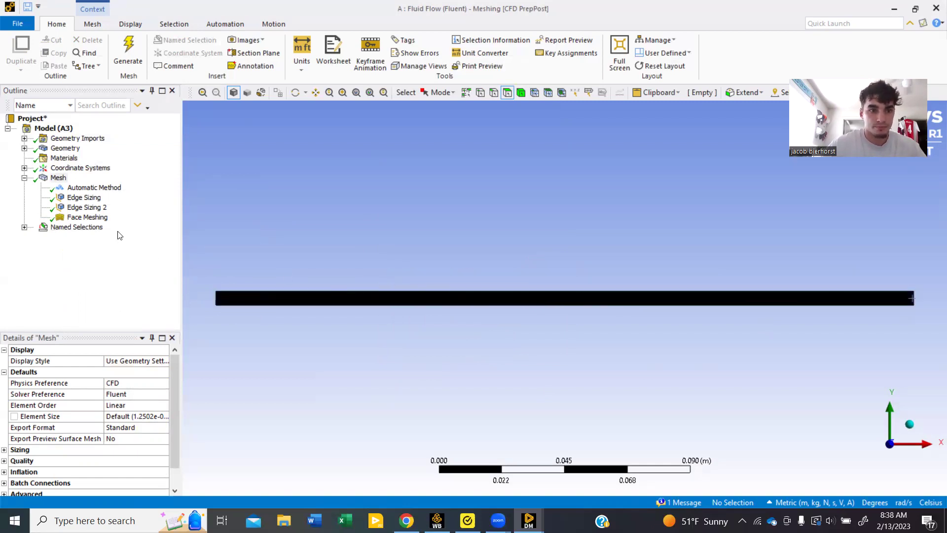
- Name the geometry along the channel's top 'upperwall'
left_click(388, 291)
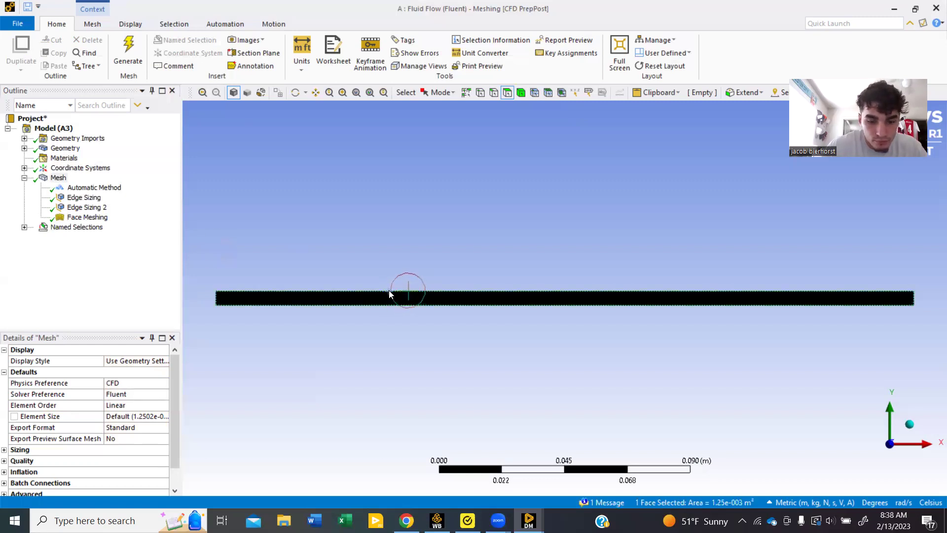
type("n")
type("upperwall")
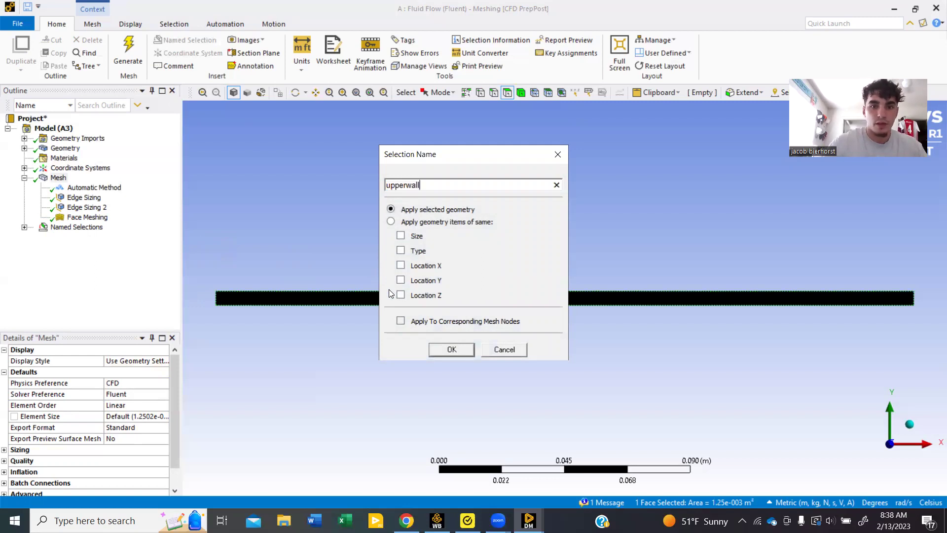
left_click(453, 349)
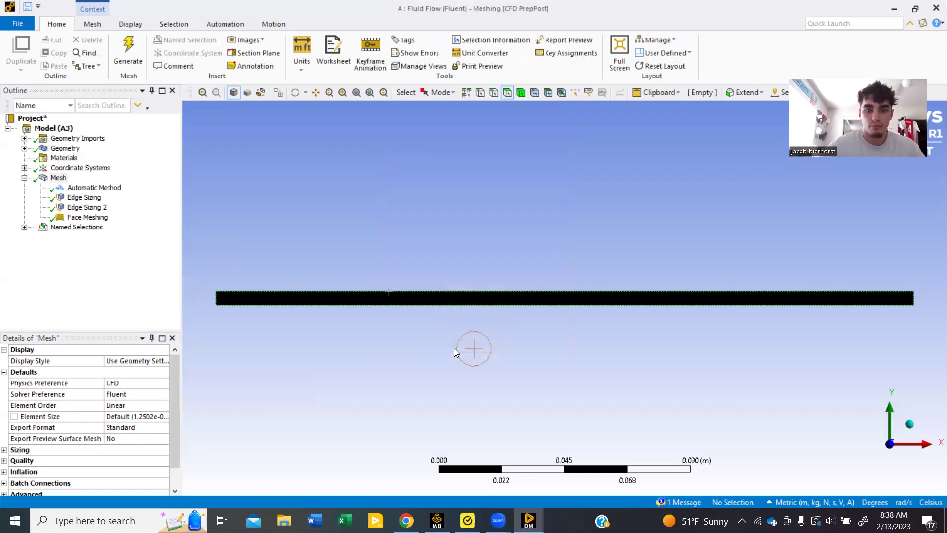
left_click(521, 304)
left_click(522, 304)
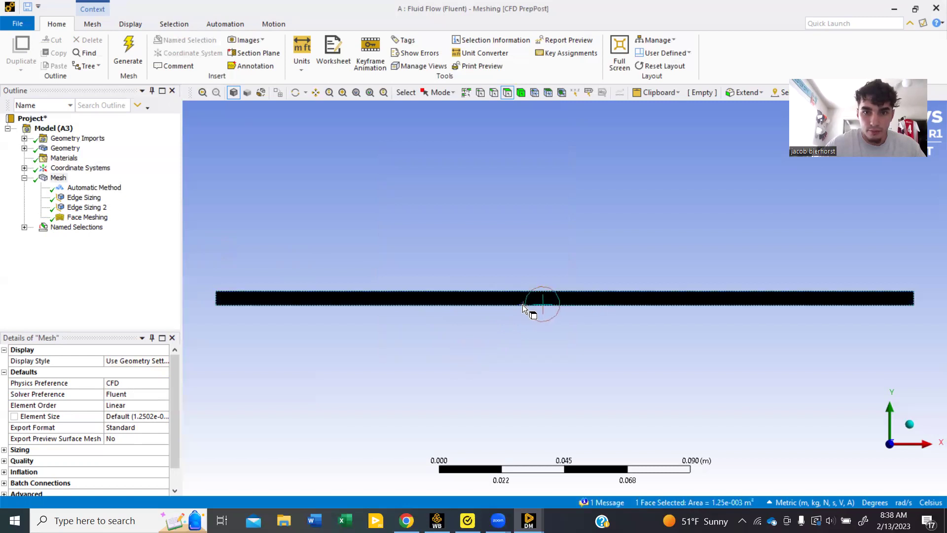
- Using the edge filter, name the bottom edge 'lower wall' and review Named Selections
left_click(495, 94)
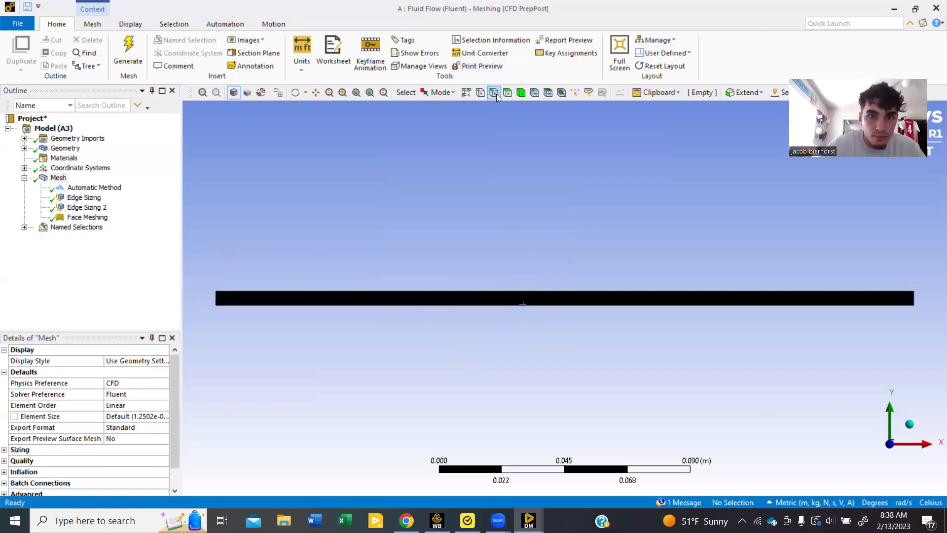
left_click(427, 306)
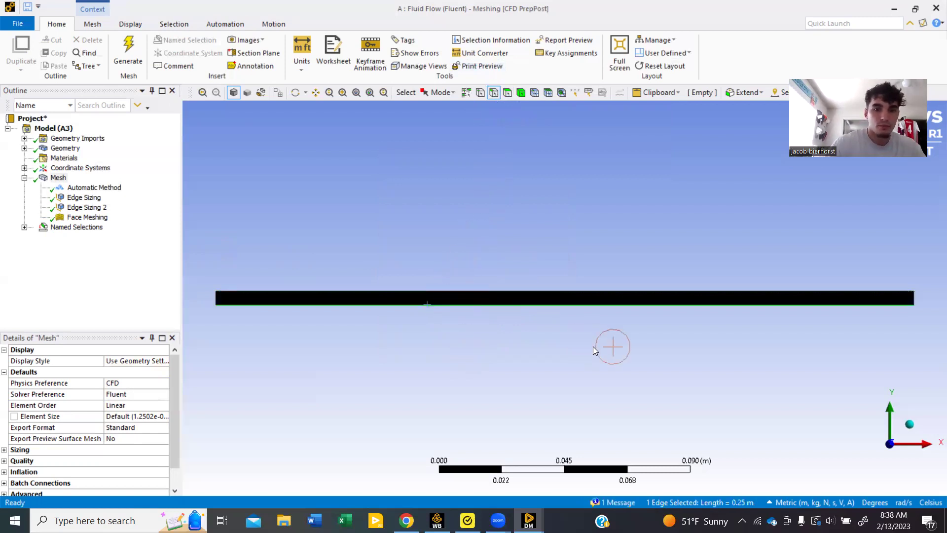
key("n")
key("BackSpace")
type("lower wall")
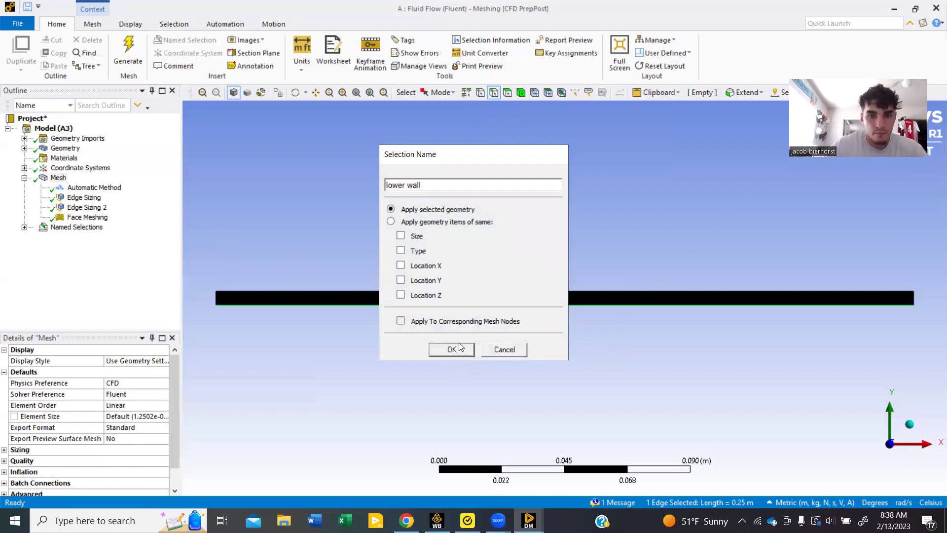
left_click(459, 346)
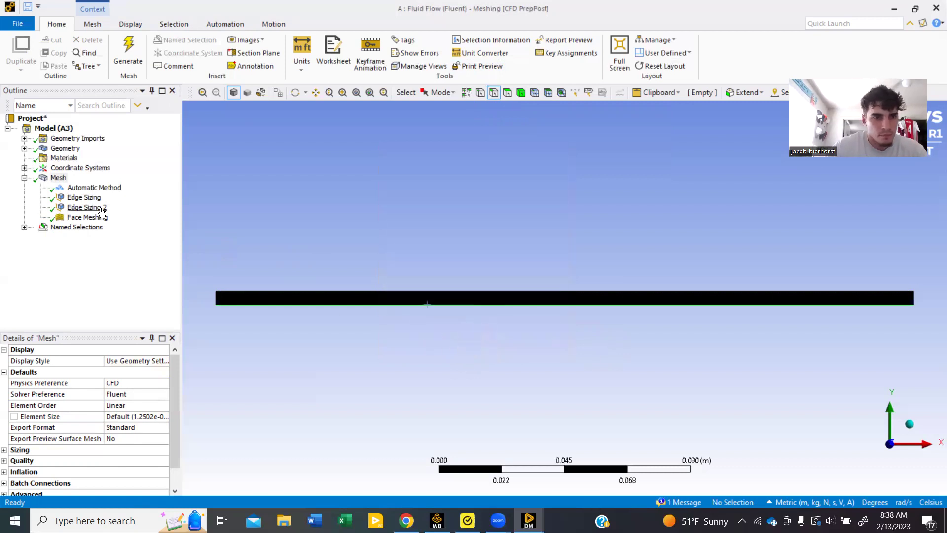
left_click(24, 228)
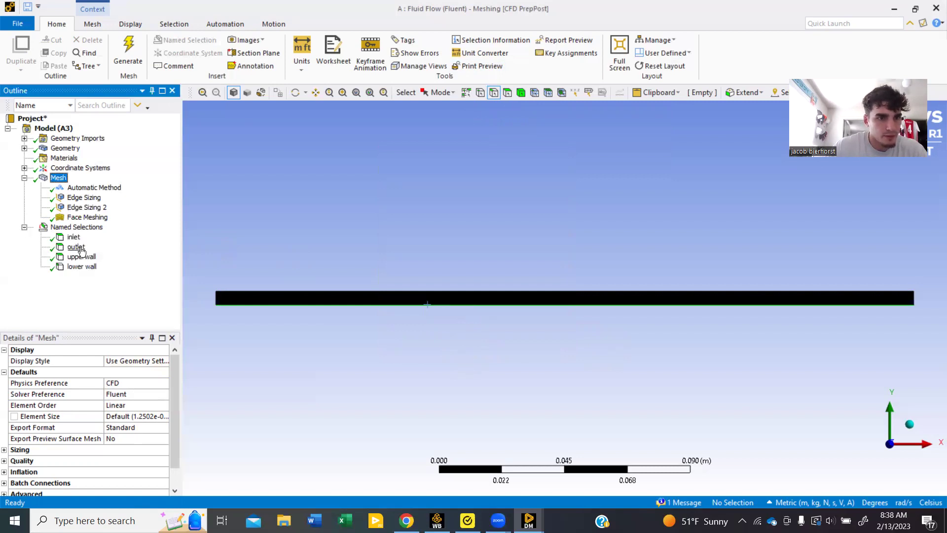
- Delete all existing named selections
right_click(79, 232)
left_click(107, 282)
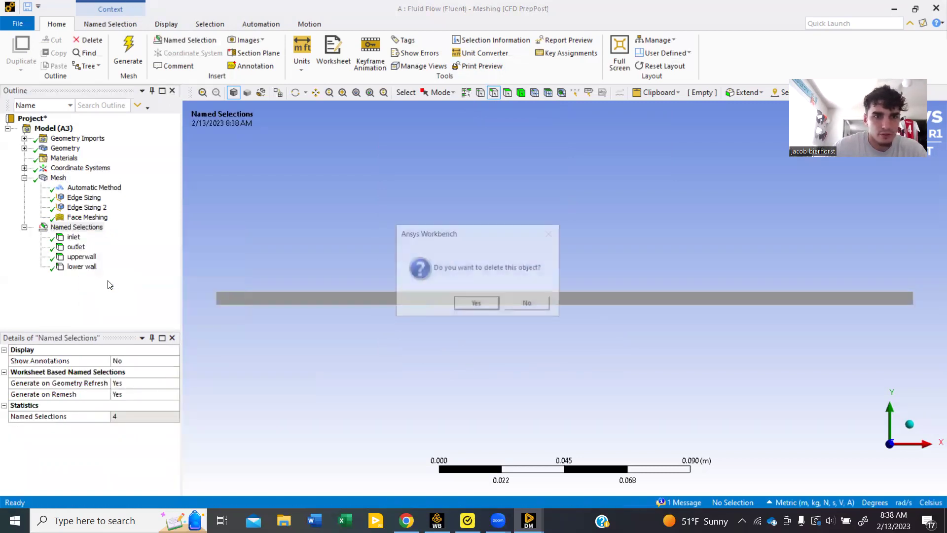
left_click(498, 300)
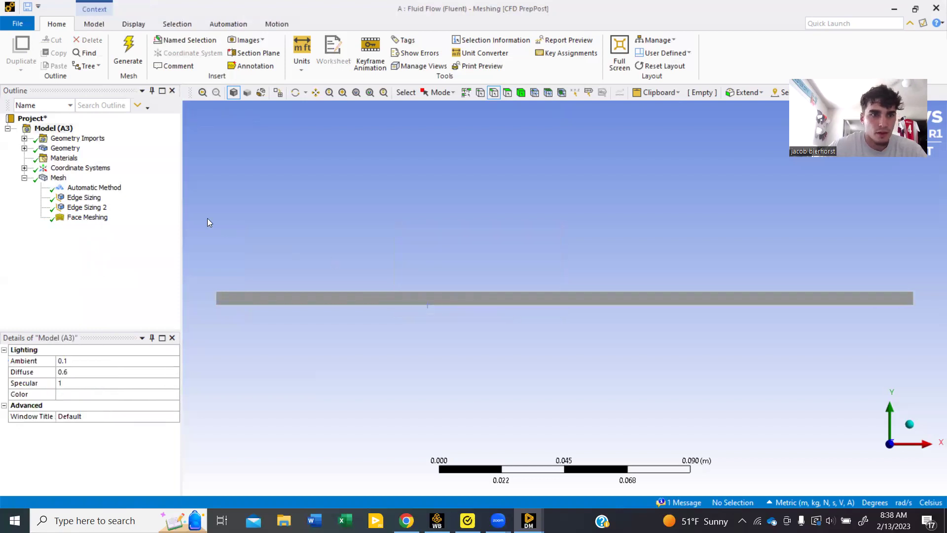
right_click(53, 181)
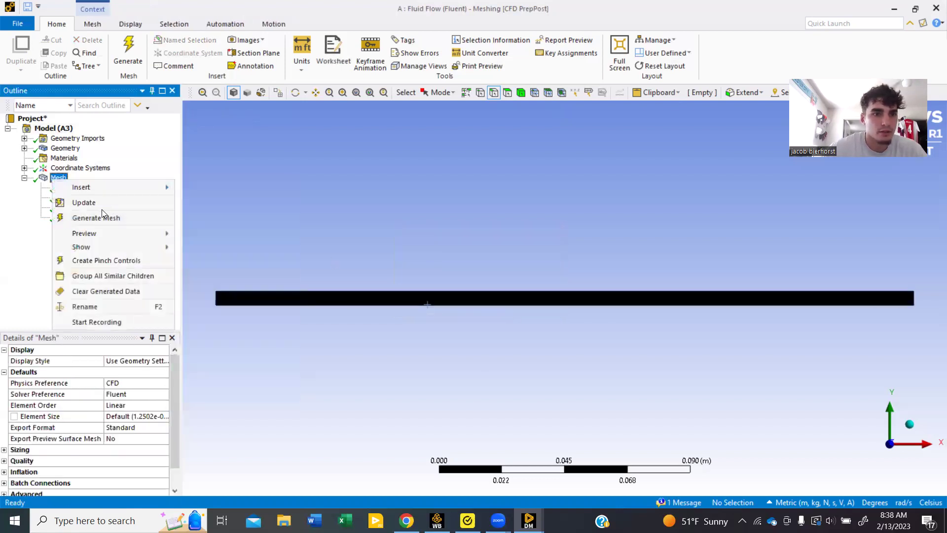
mouse_move(108, 188)
left_click(340, 207)
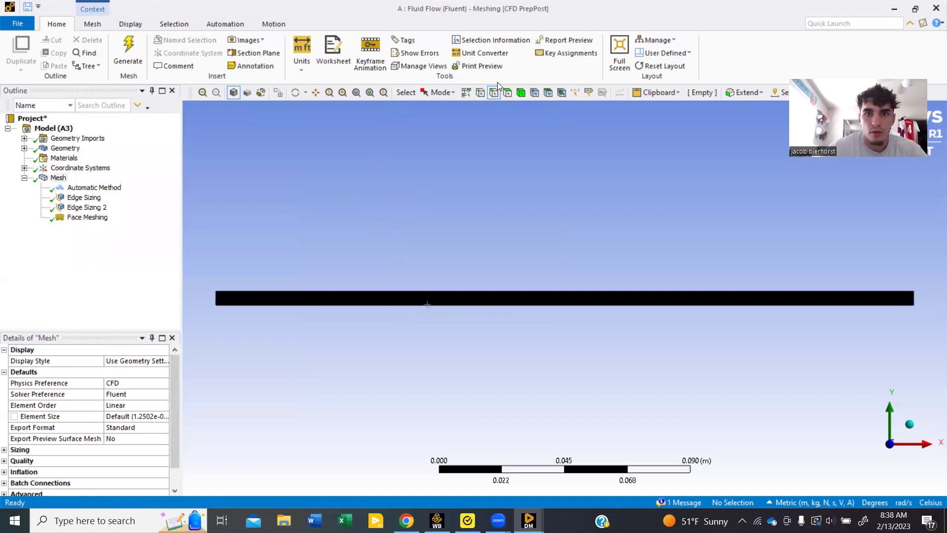
- Name the left-end edge 'inlet' and the right-end edge 'outlet'
left_click(217, 298)
key("n")
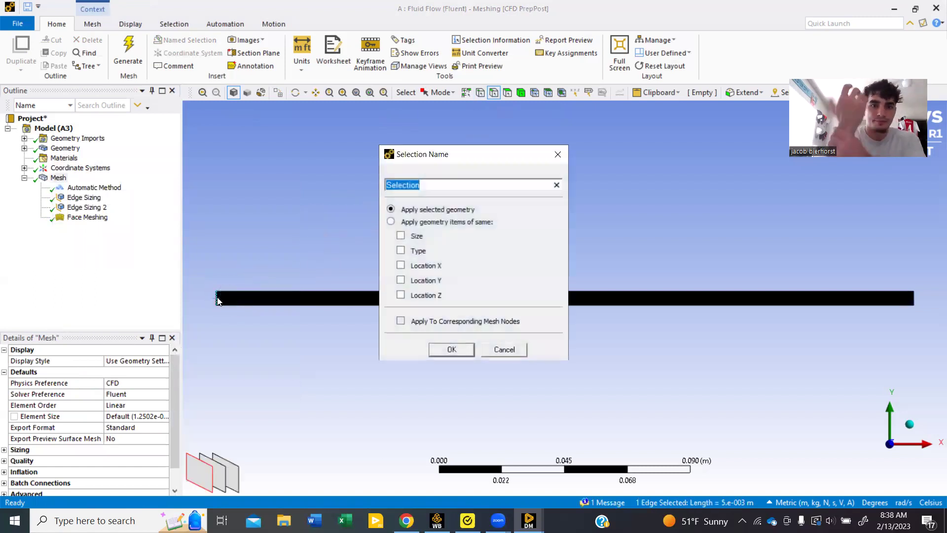
key("BackSpace")
type("inlet")
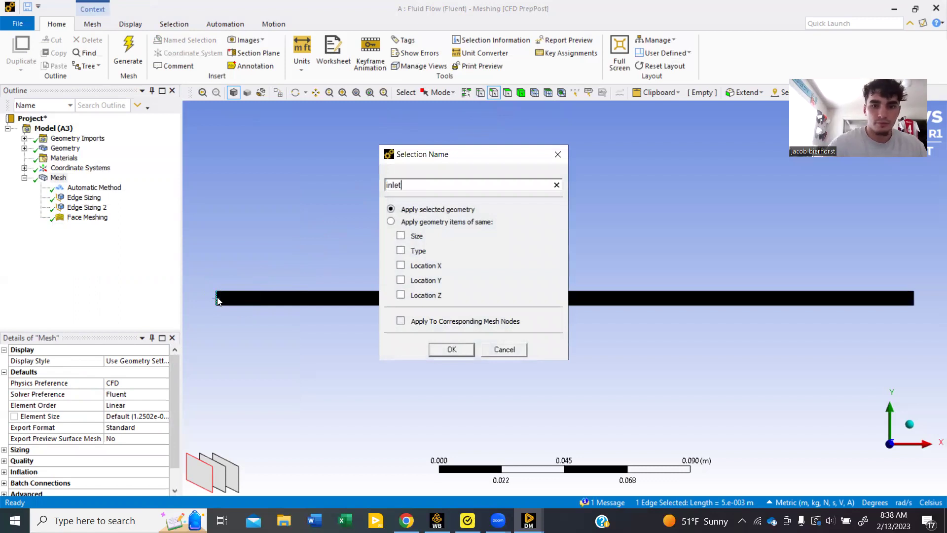
left_click(447, 353)
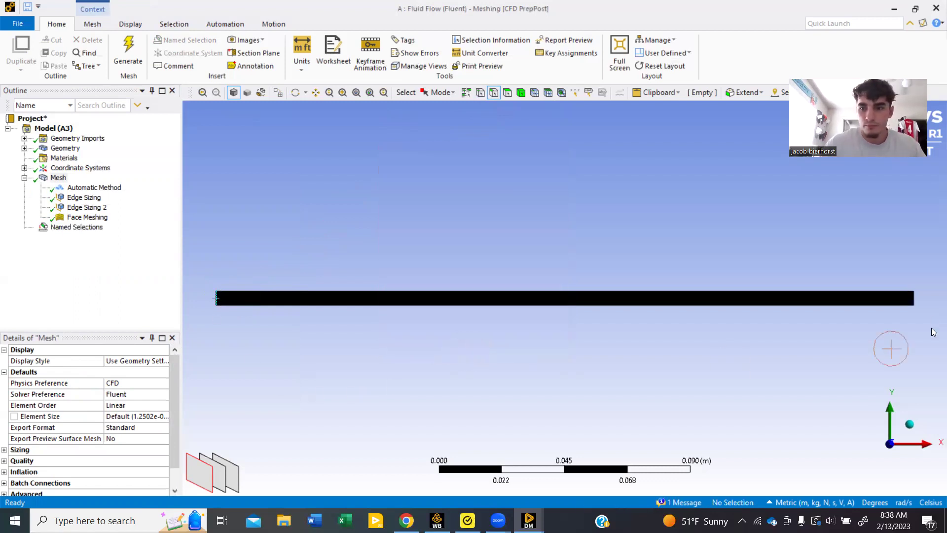
left_click(917, 297)
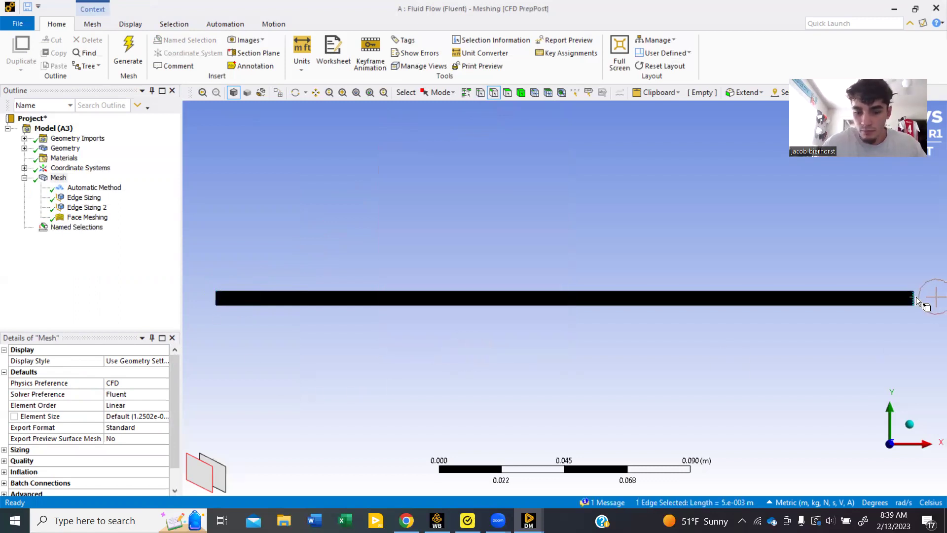
key("n")
key("BackSpace")
type("o")
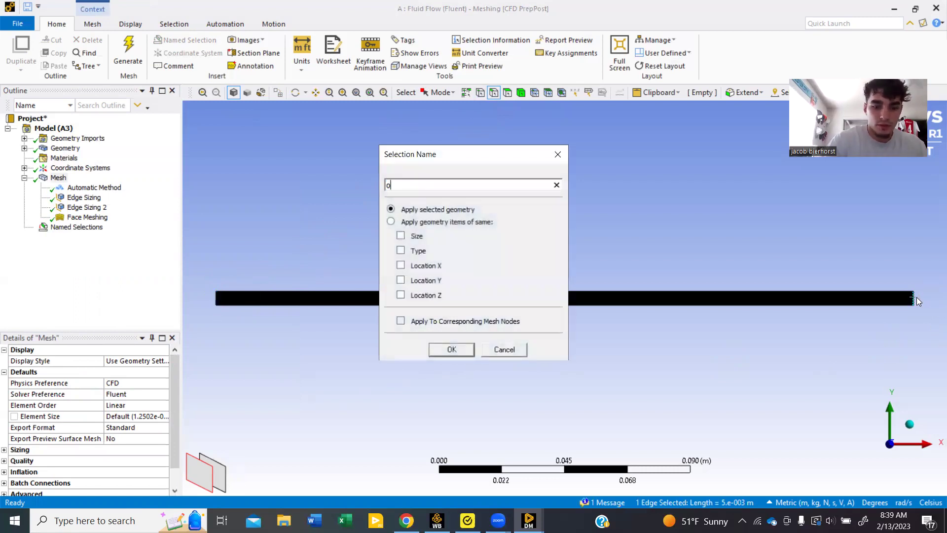
type("utlet")
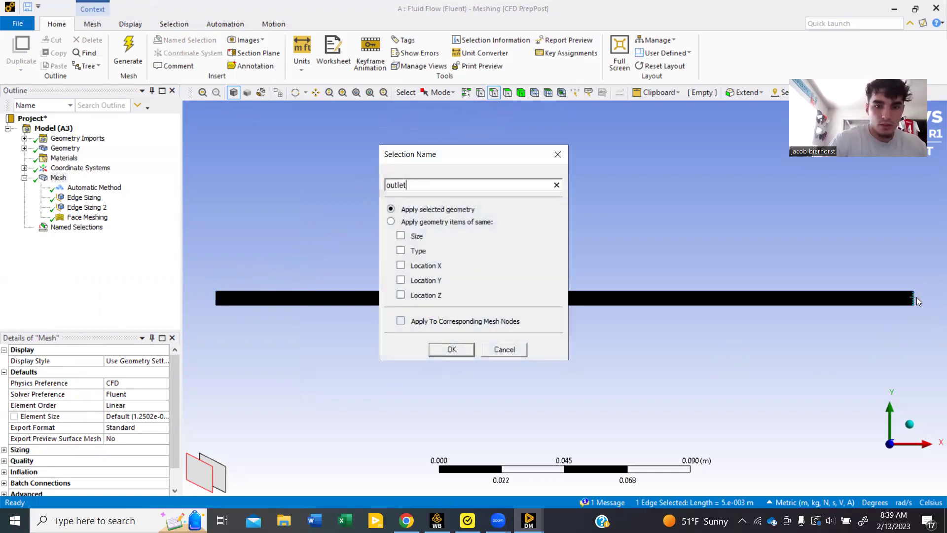
left_click(452, 349)
- Name the top edge 'upperwall' and the bottom edge 'lower wall', then check all four
left_click(535, 291)
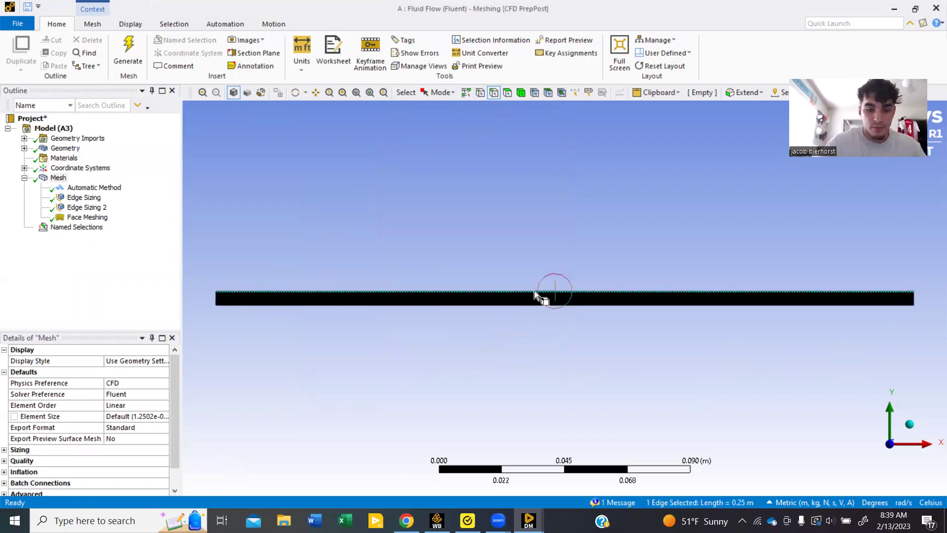
key("n")
key("BackSpace")
type("upperwall")
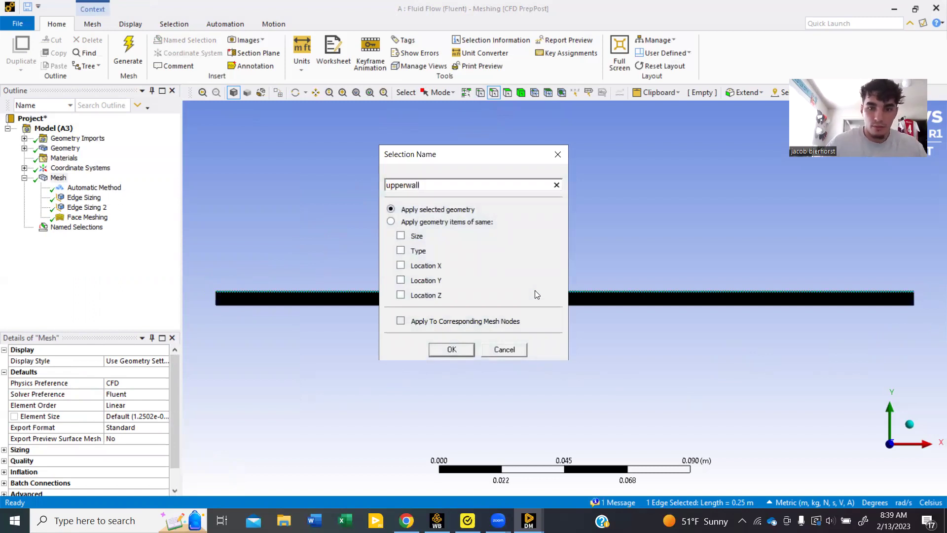
left_click(439, 350)
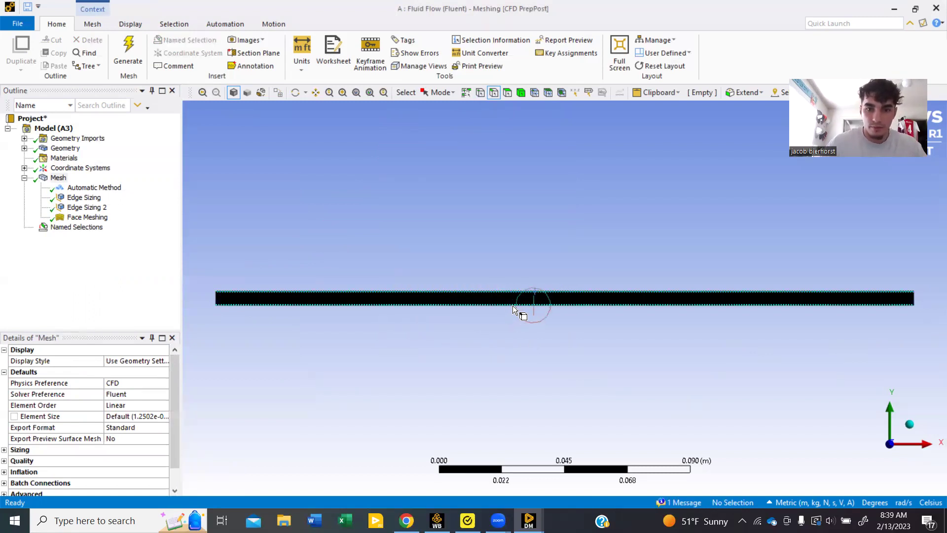
key("n")
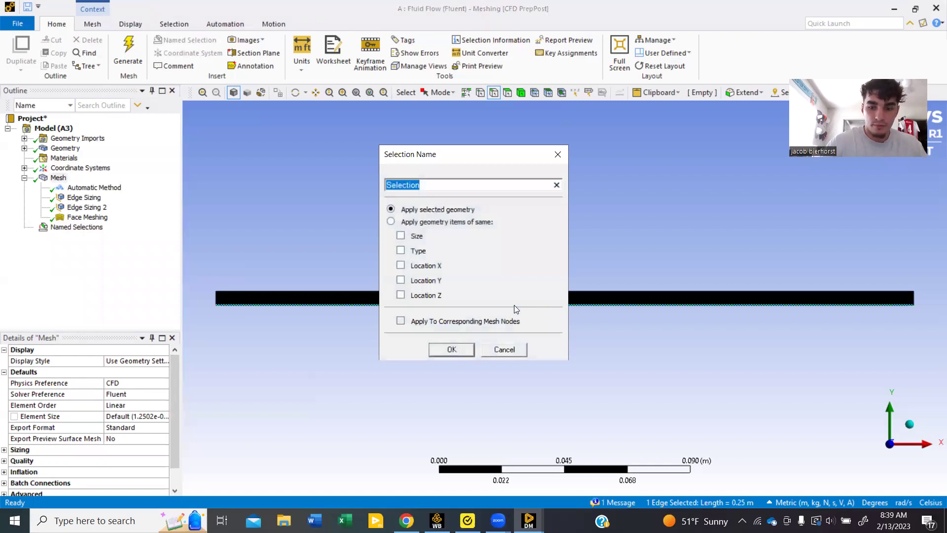
key("BackSpace")
type("lower wa")
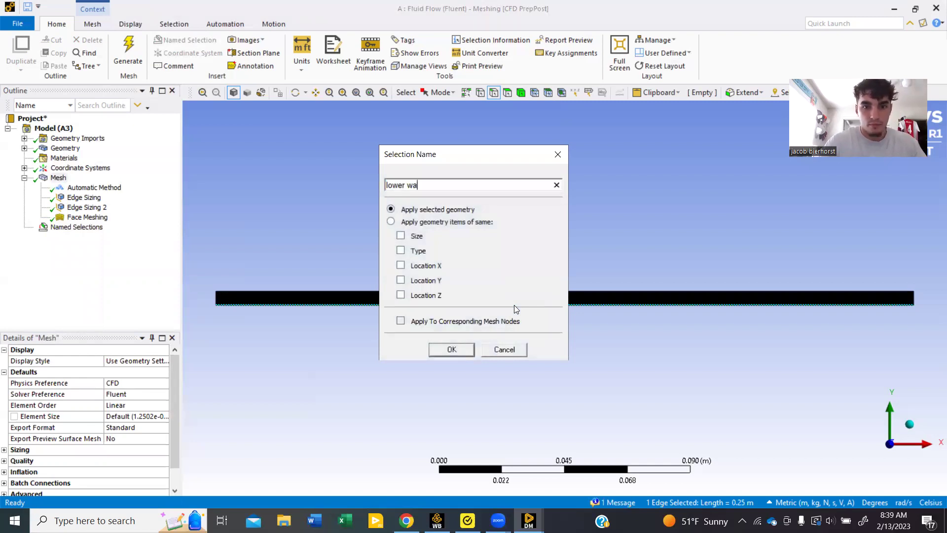
type("ll")
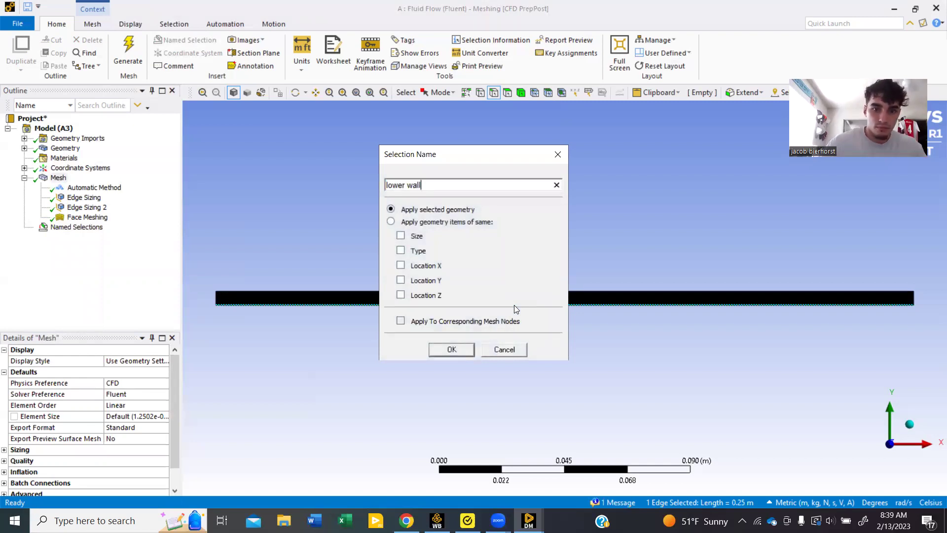
left_click(440, 350)
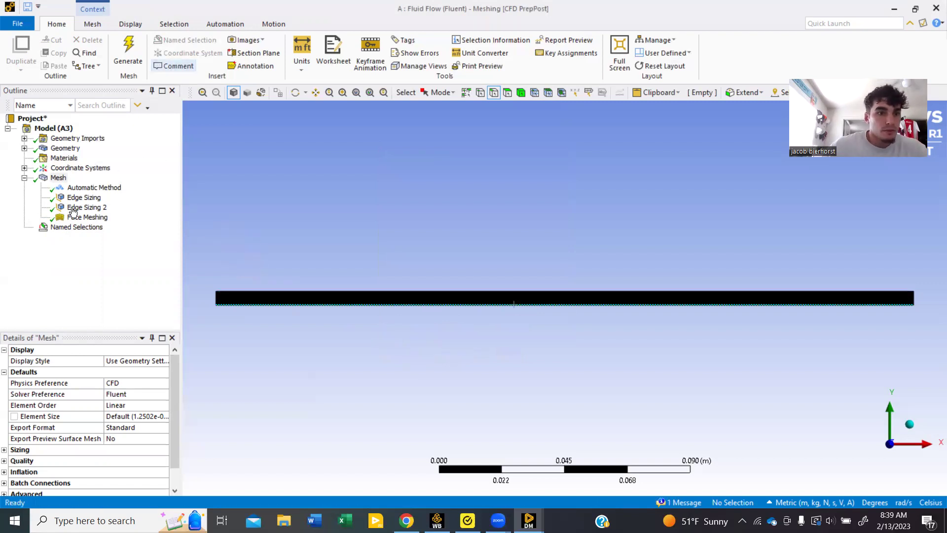
left_click(24, 227)
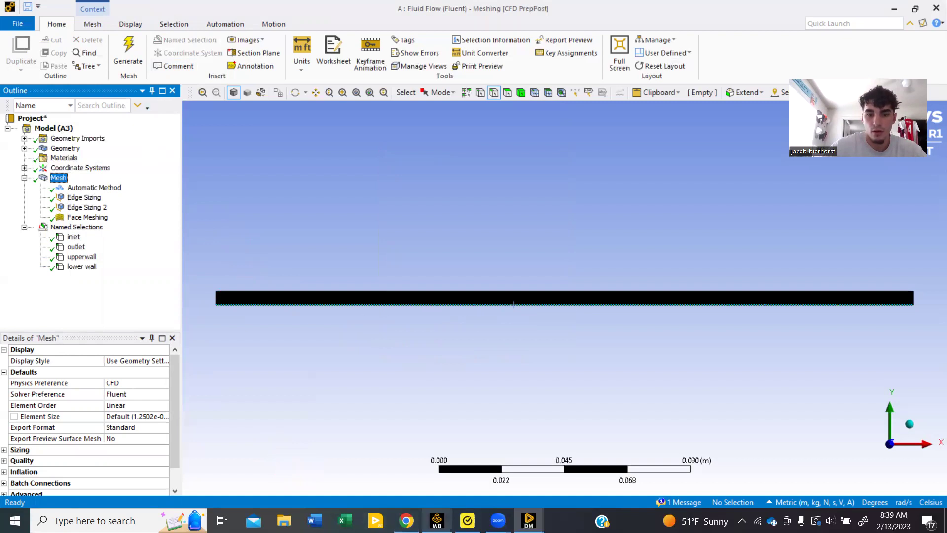
- Update the Mesh cell in the Workbench project and launch Fluent from the Setup cell
left_click(437, 520)
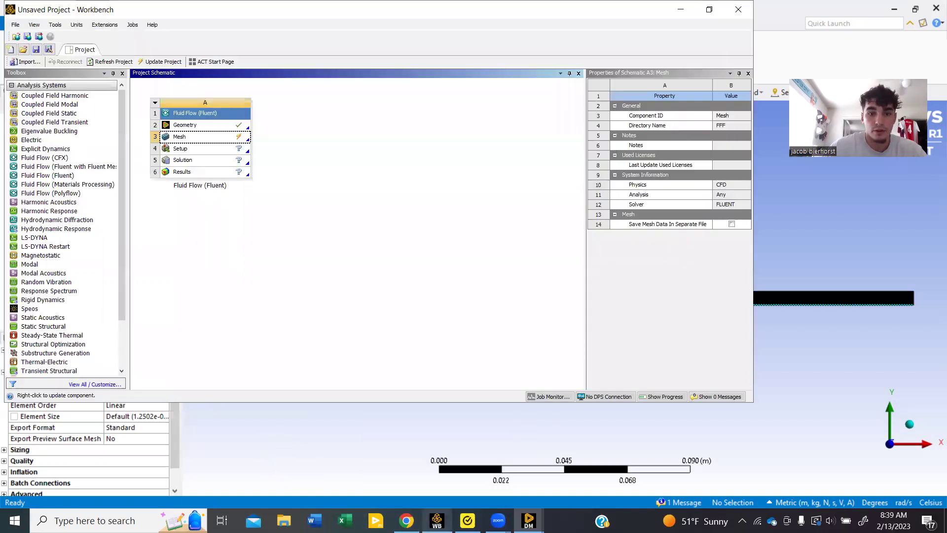
right_click(207, 135)
left_click(251, 188)
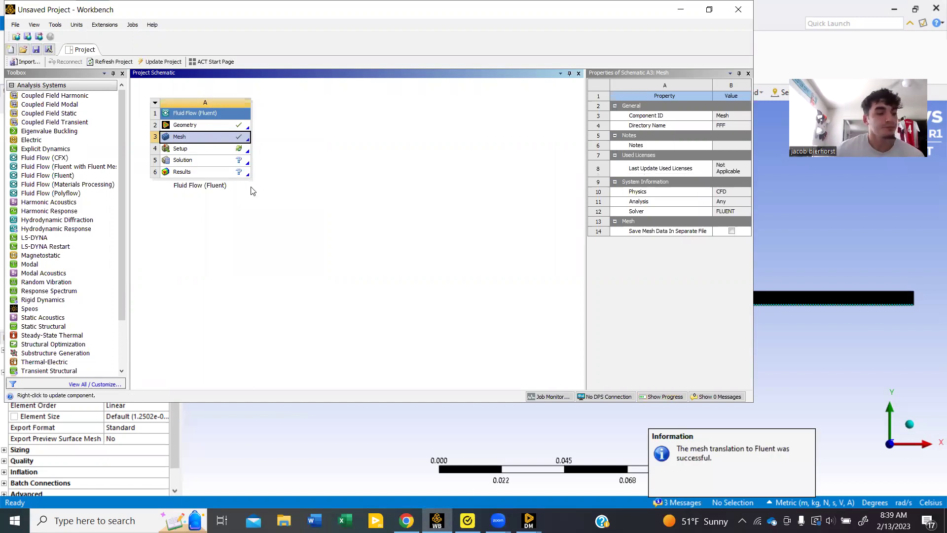
left_click(245, 150)
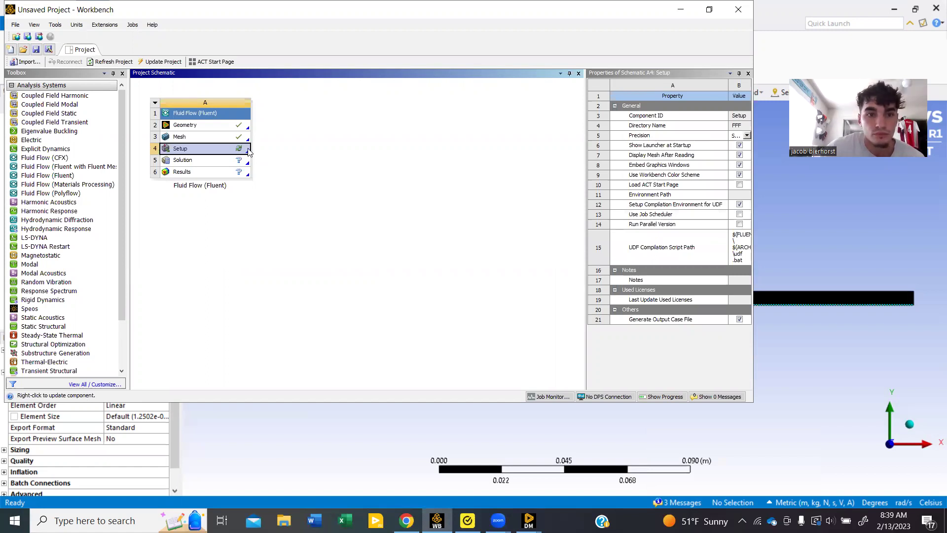
double_click(248, 151)
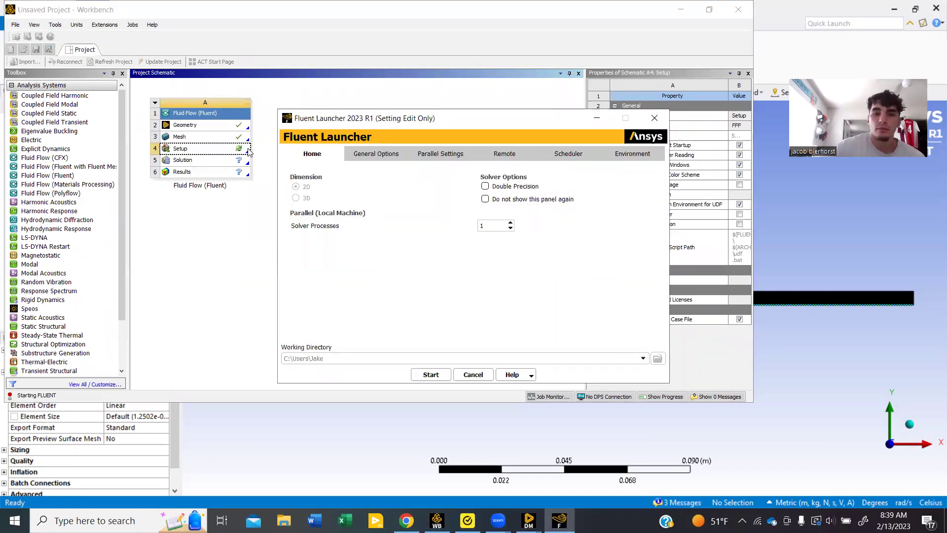
- Start Fluent with double precision enabled and bring the solver window forward
left_click(486, 187)
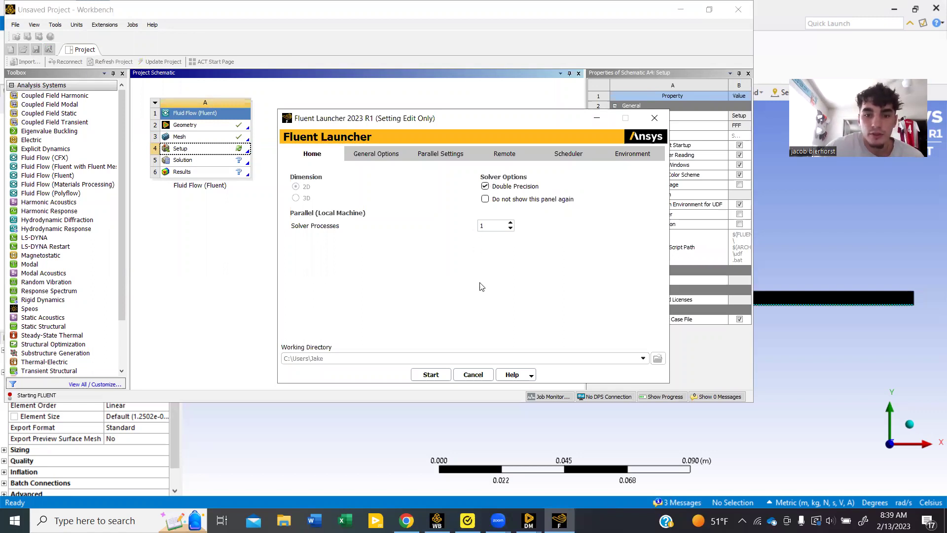
left_click(429, 375)
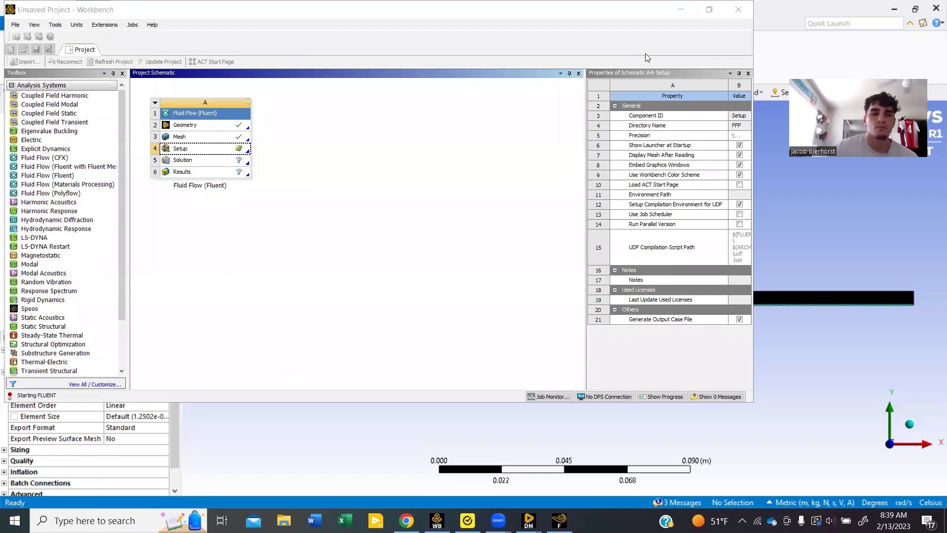
mouse_move(559, 521)
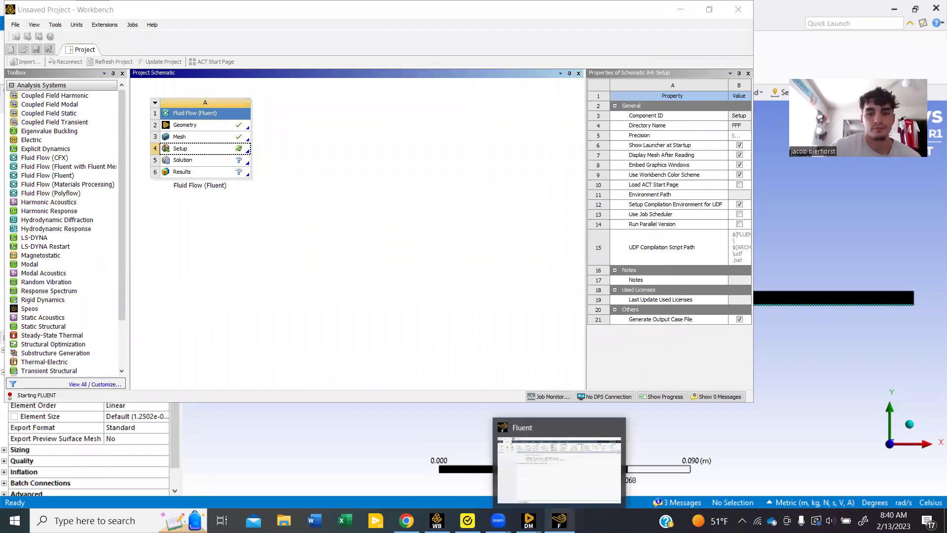
left_click(559, 518)
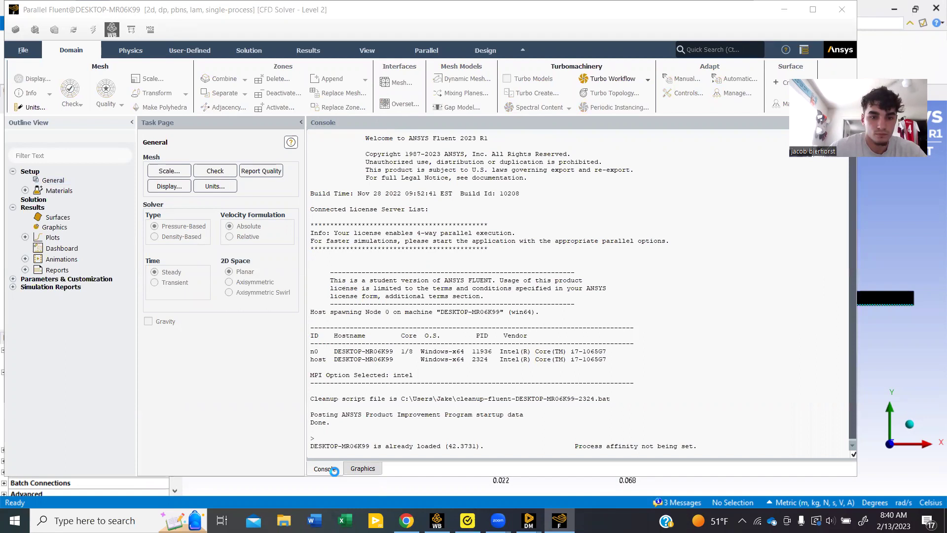
- Show the channel mesh in the graphics view, open General, and expand Models
left_click(364, 468)
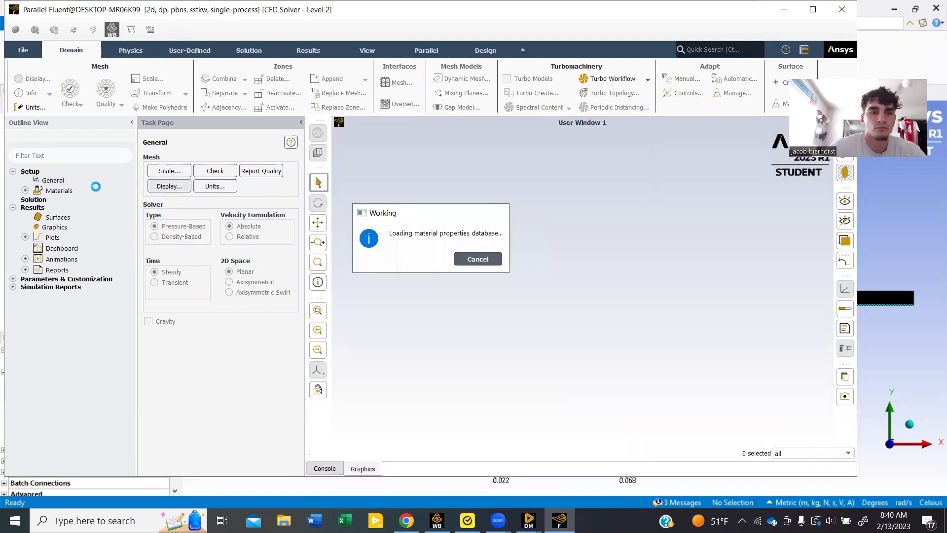
left_click(69, 180)
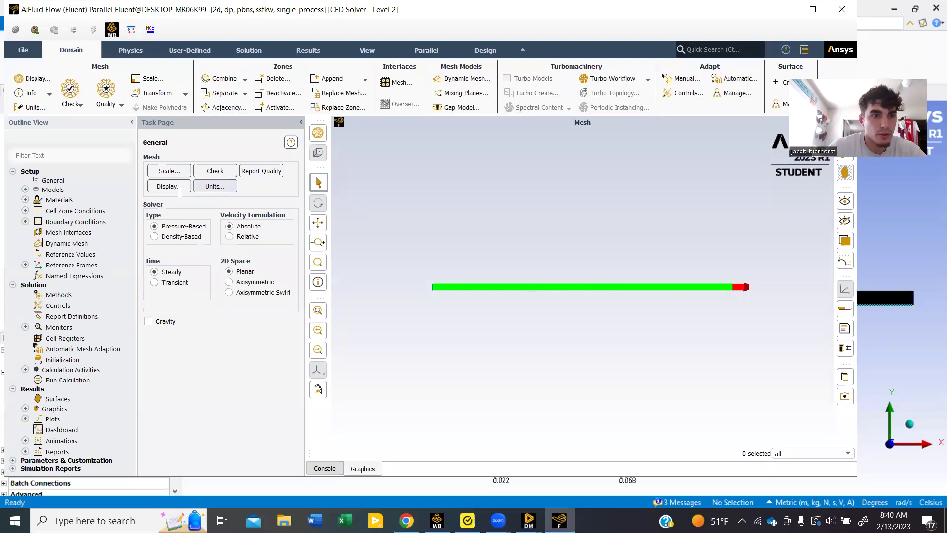
left_click(23, 189)
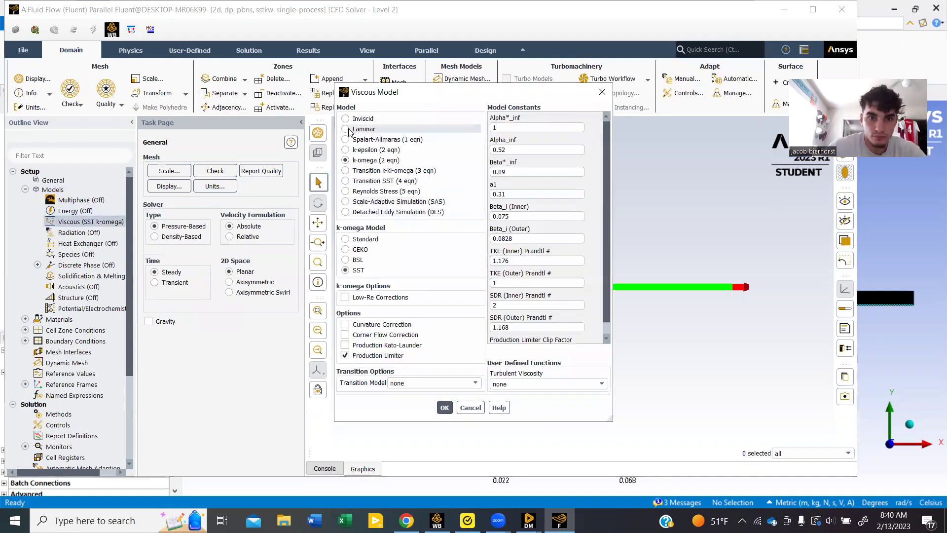
- Switch the viscous model to Laminar and give air density 1 and viscosity 1e-05
left_click(346, 129)
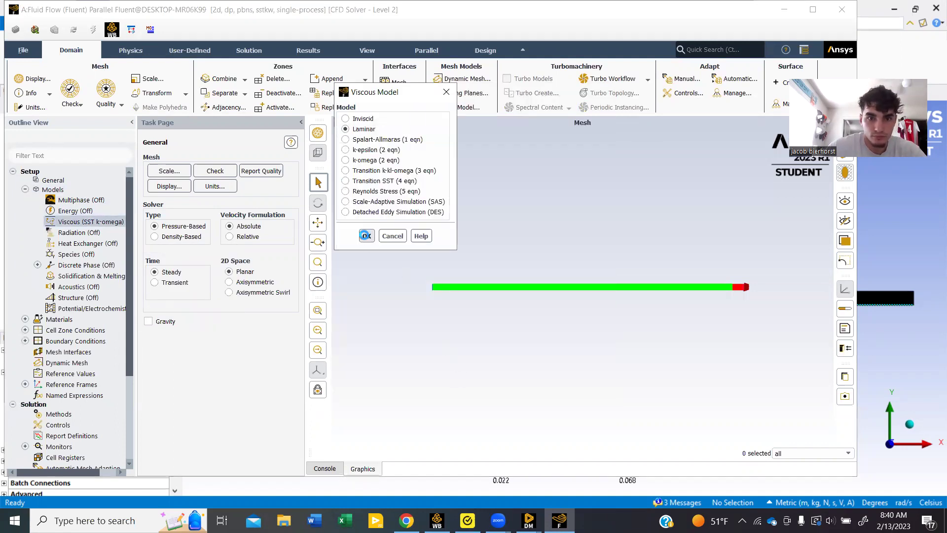
left_click(367, 236)
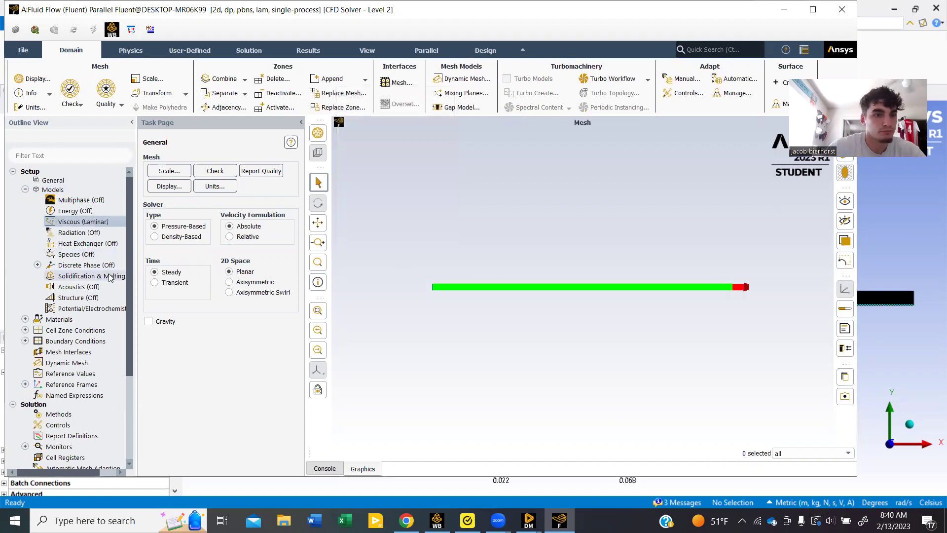
left_click(25, 319)
left_click(37, 330)
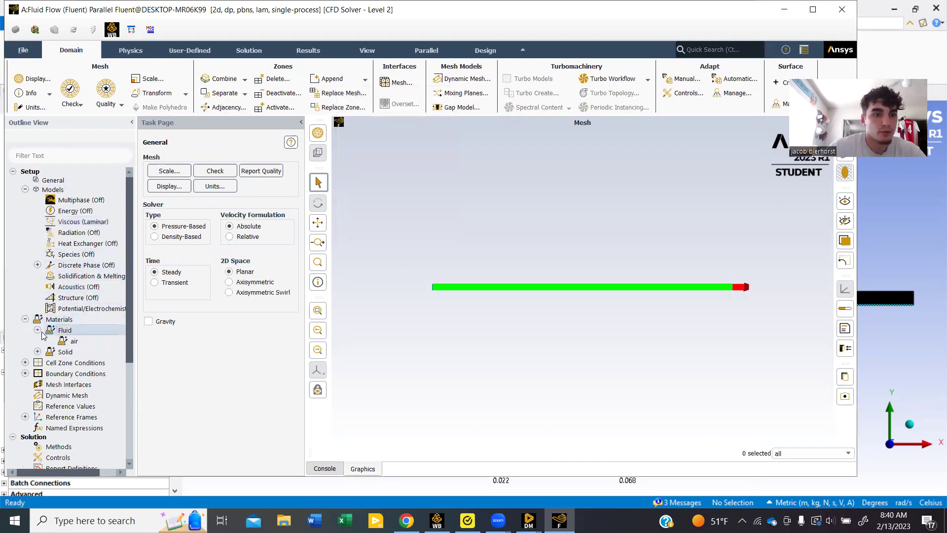
double_click(74, 341)
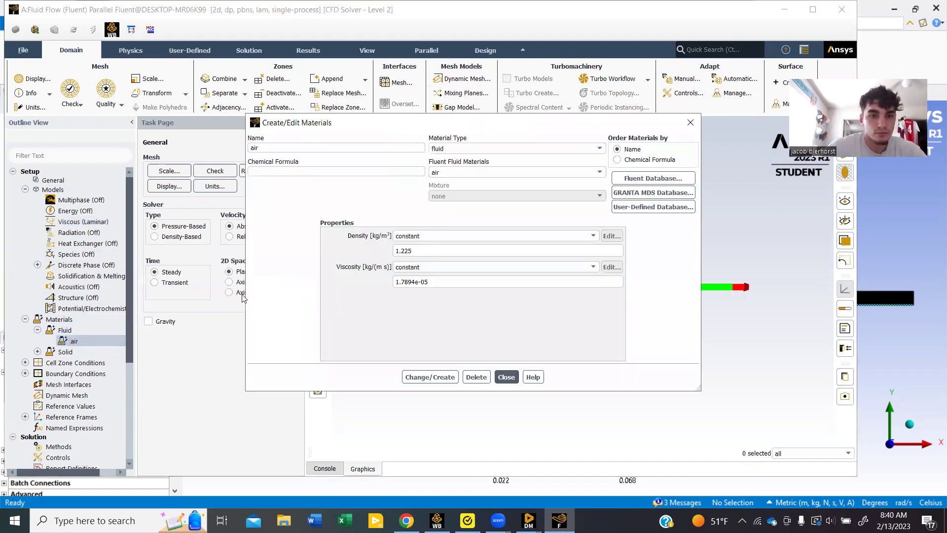
left_click(463, 249)
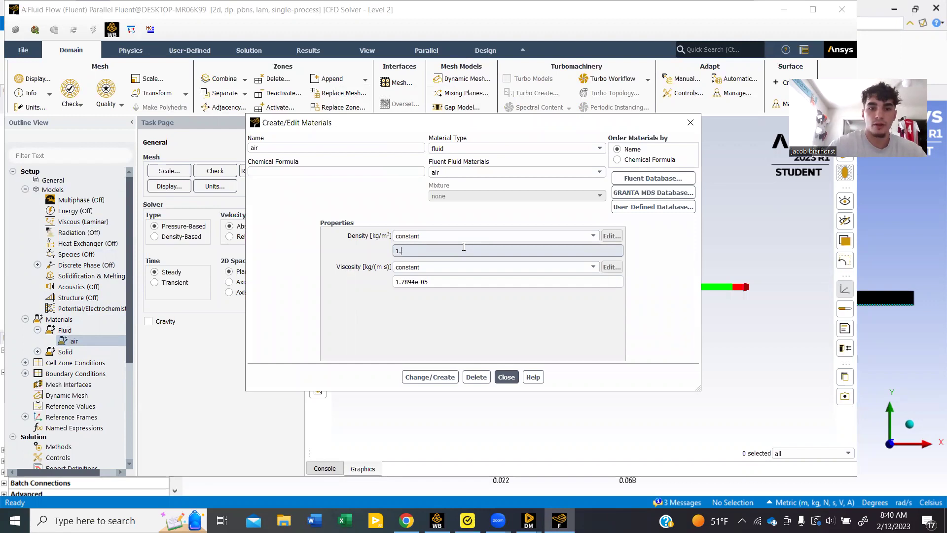
left_click(453, 281)
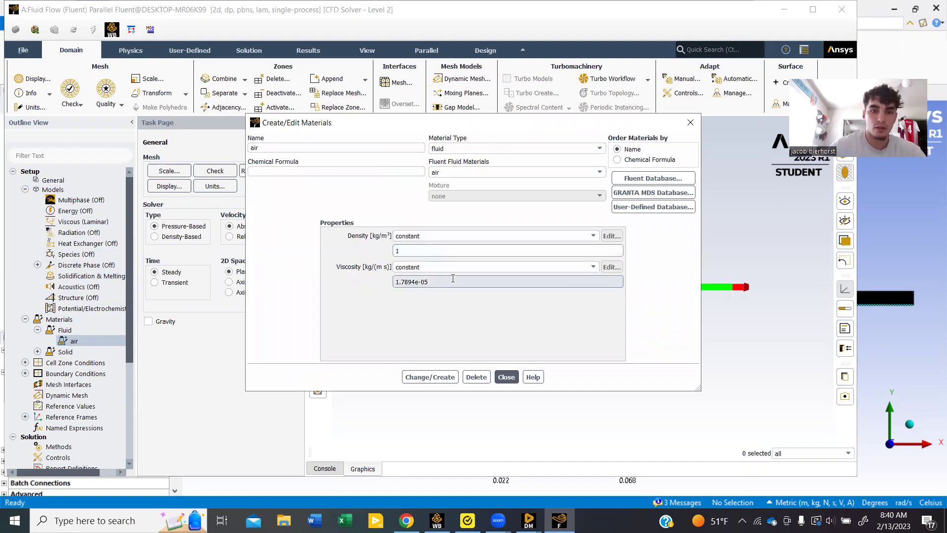
key("BackSpace")
key("BackSpace")
key("BackSpace")
key("BackSpace")
key("BackSpace")
key("BackSpace")
key("BackSpace")
key("BackSpace")
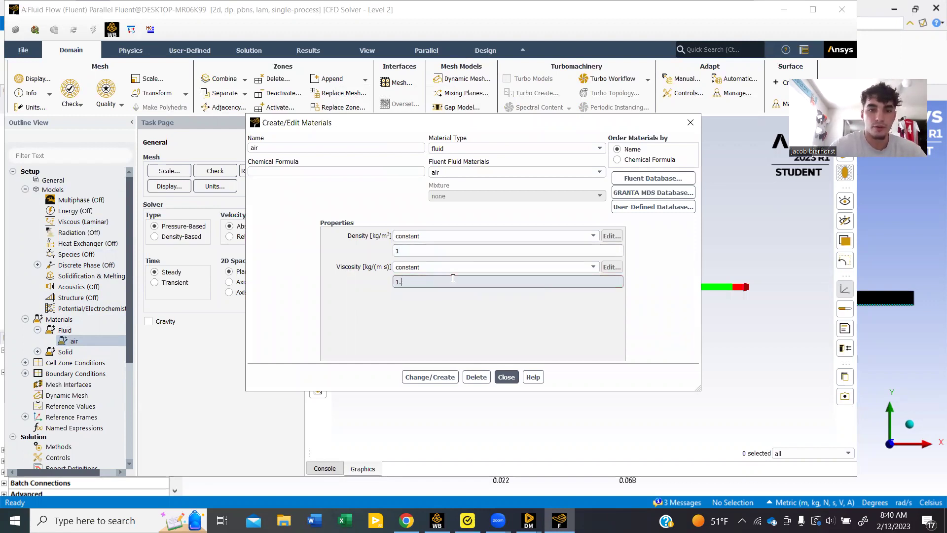
type("e-05")
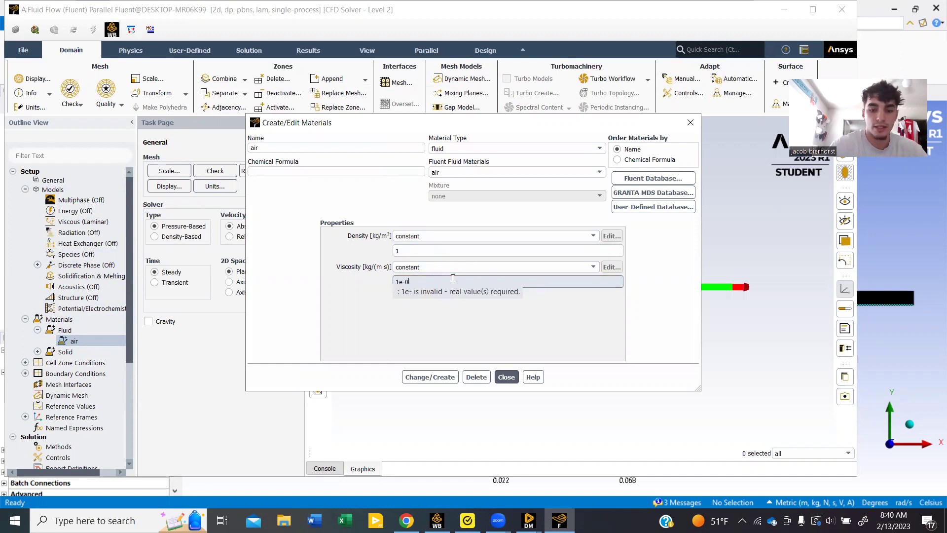
left_click(430, 377)
left_click(507, 377)
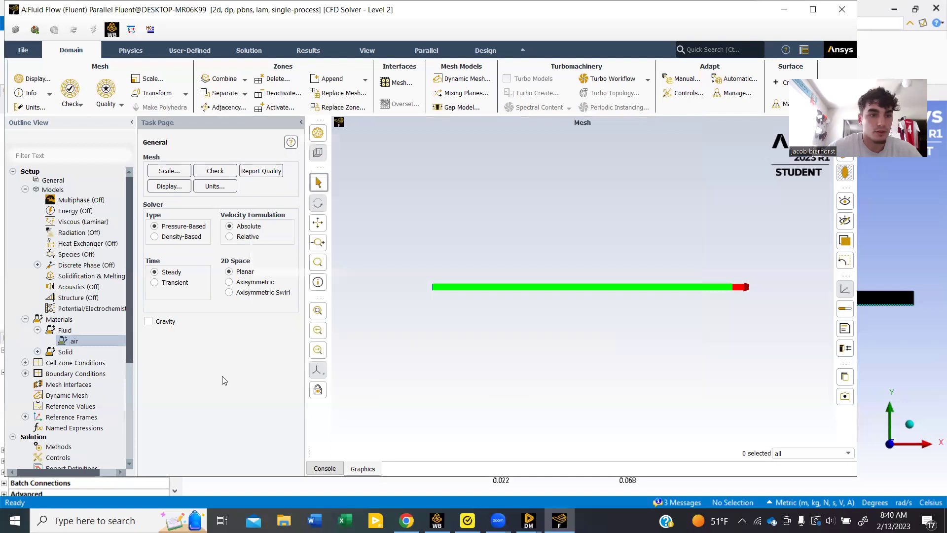
scroll(54, 345, "down", 1)
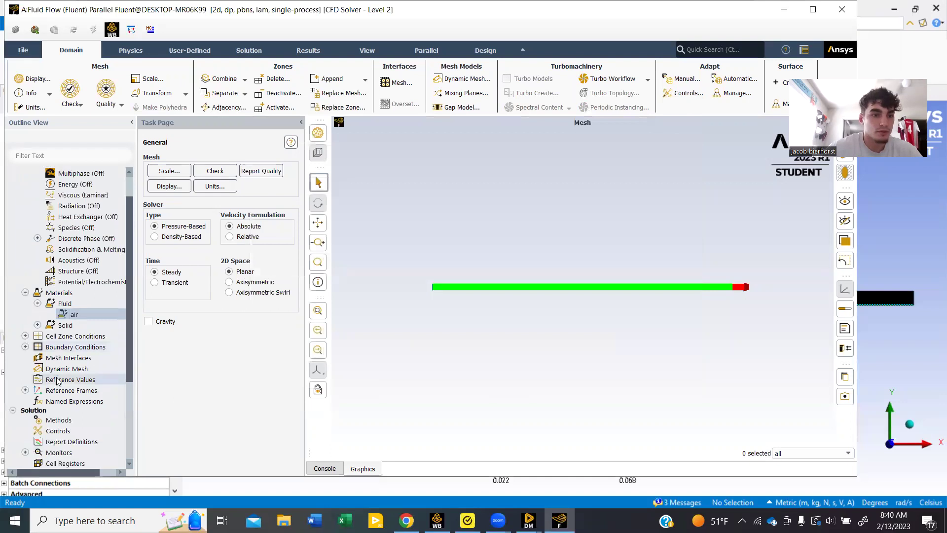
- Set the inlet velocity magnitude to 8 m/s and apply it
double_click(45, 348)
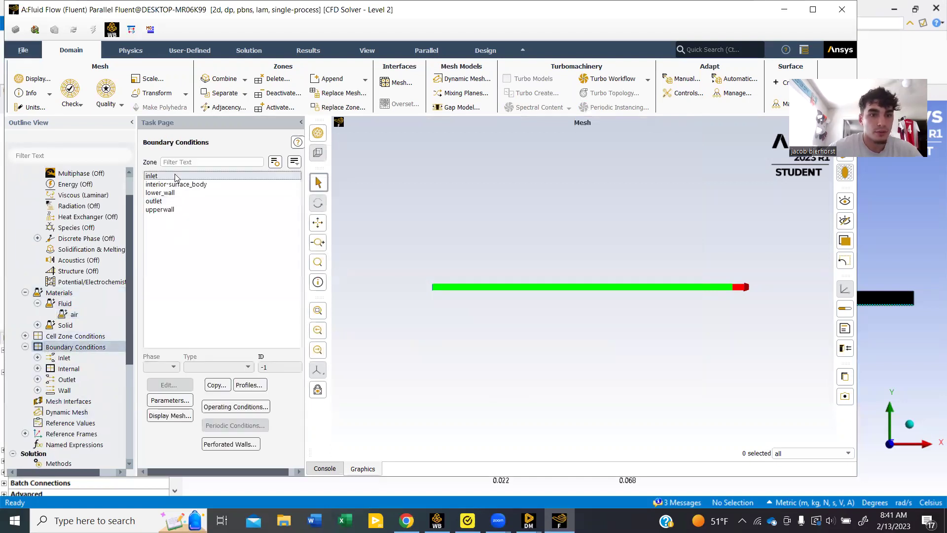
left_click(176, 177)
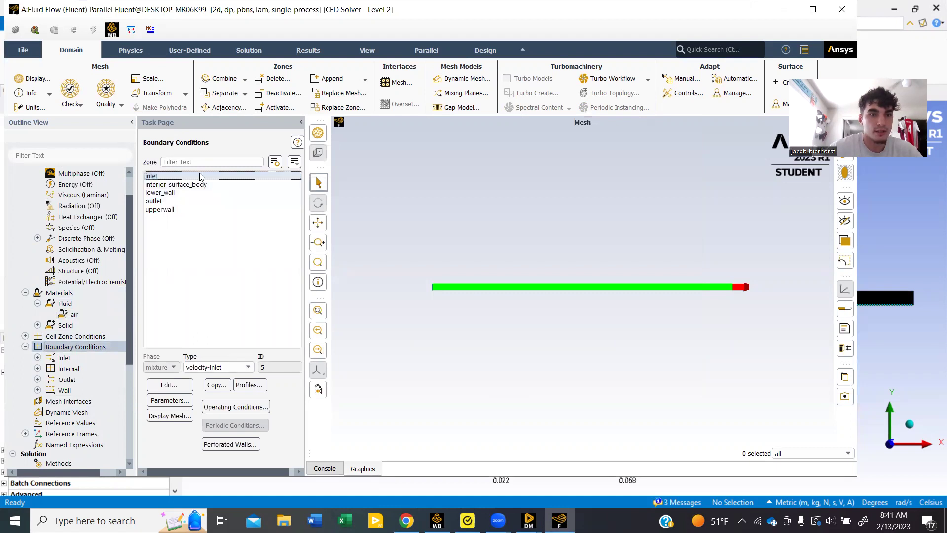
left_click(183, 384)
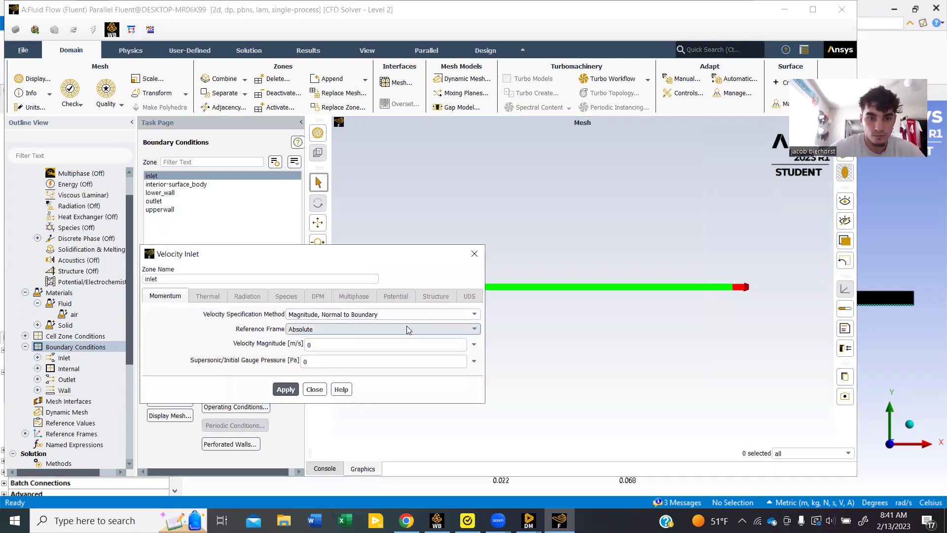
left_click(389, 345)
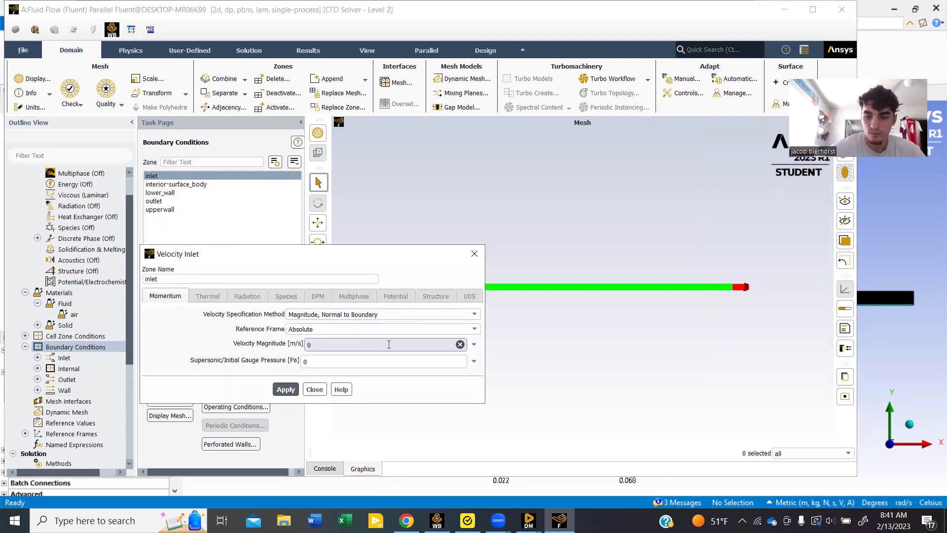
key("BackSpace")
type("8")
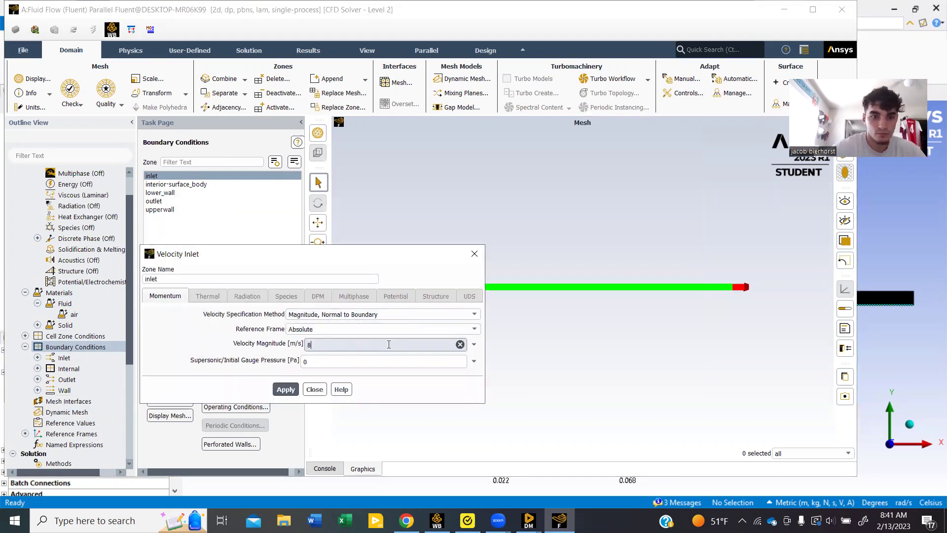
left_click(286, 389)
left_click(315, 389)
- Check the boundary types of the interior, lower_wall, outlet and upperwall zones
left_click(228, 184)
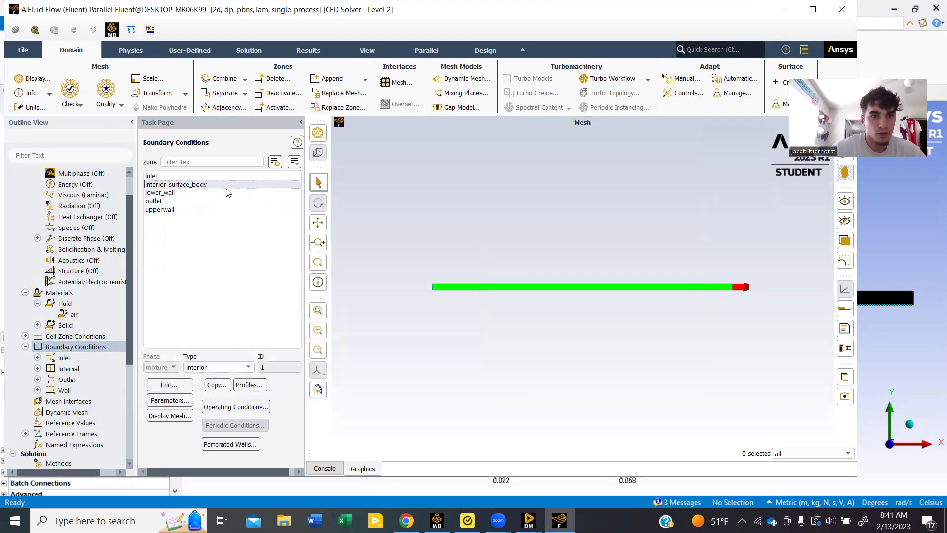
left_click(220, 192)
left_click(215, 200)
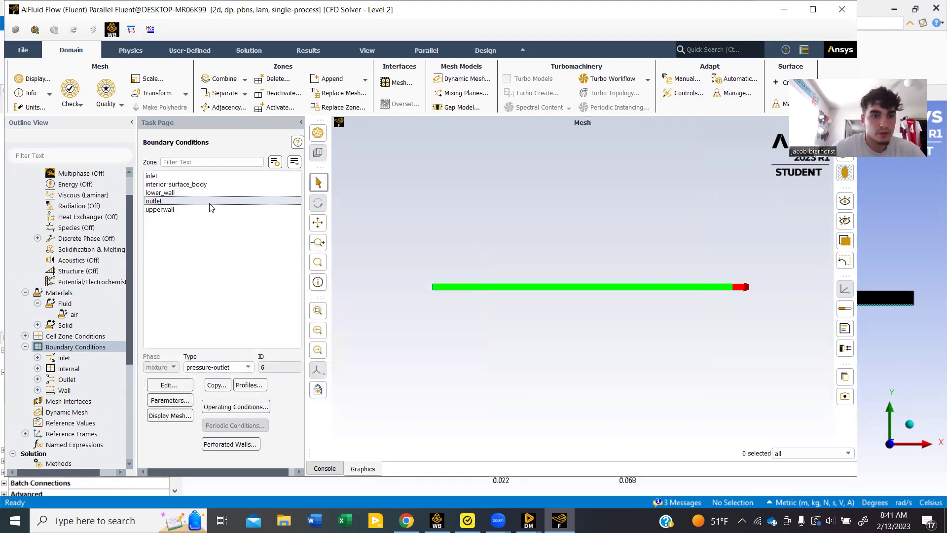
left_click(204, 210)
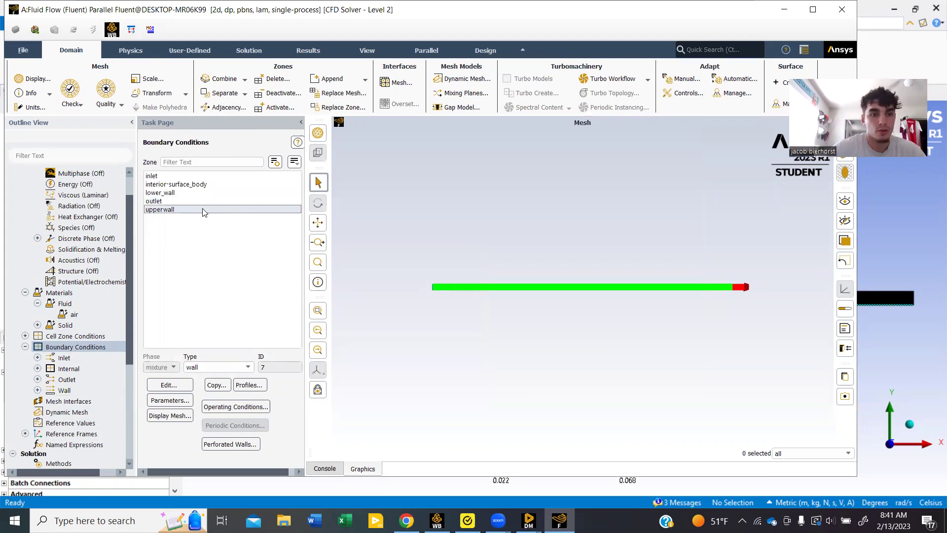
scroll(67, 395, "down", 1)
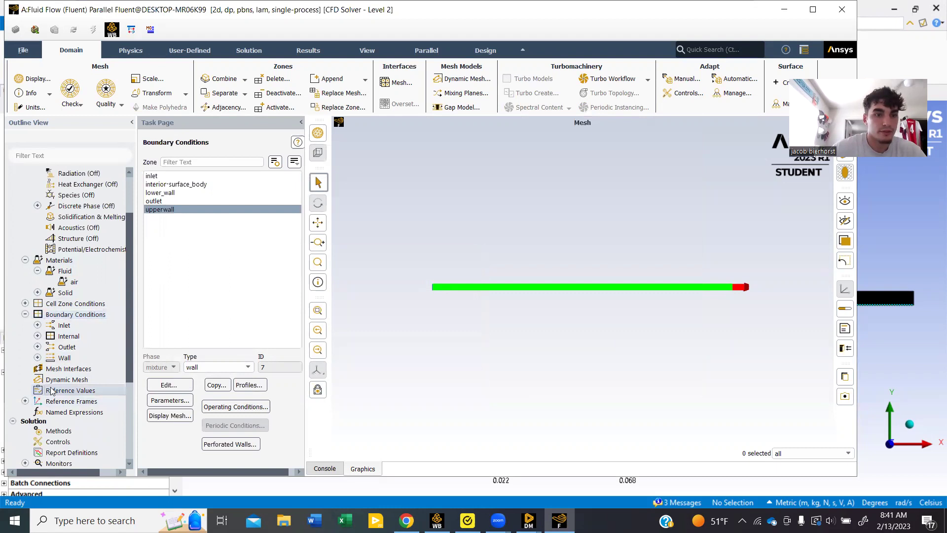
- Compute the reference values from the inlet zone
left_click(78, 390)
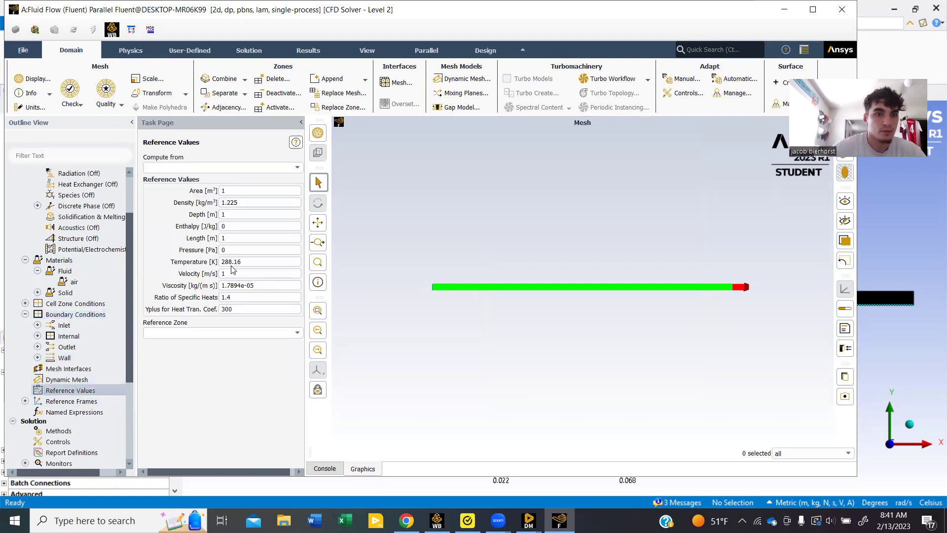
left_click(297, 167)
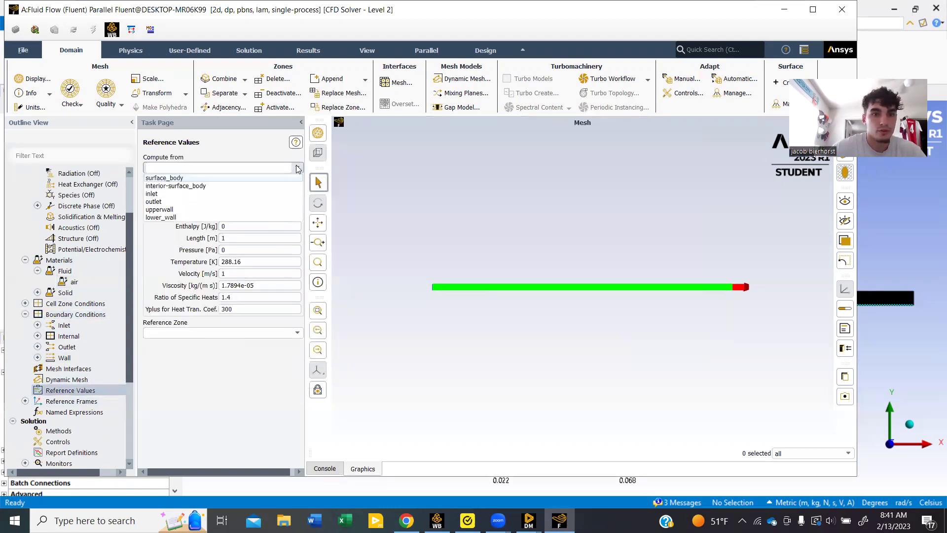
left_click(217, 190)
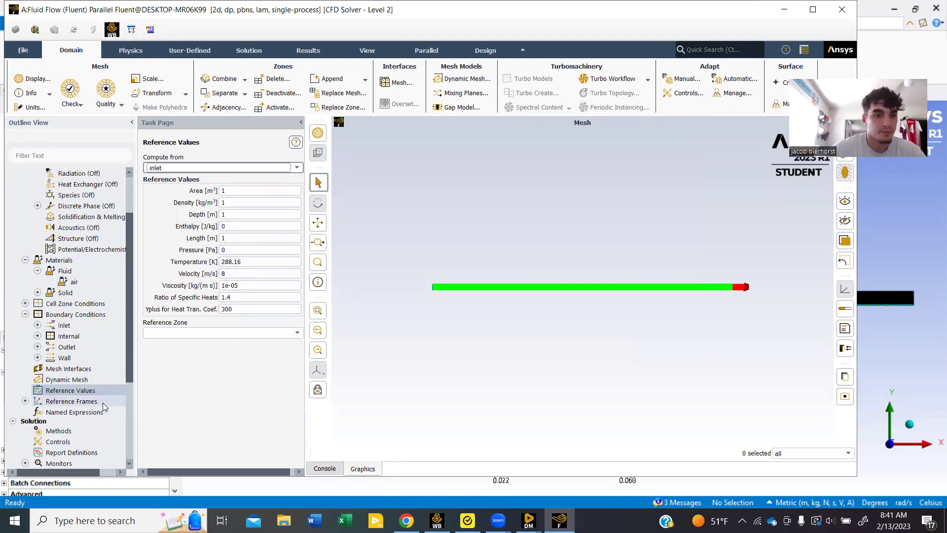
scroll(107, 406, "down", 1)
scroll(105, 365, "down", 2)
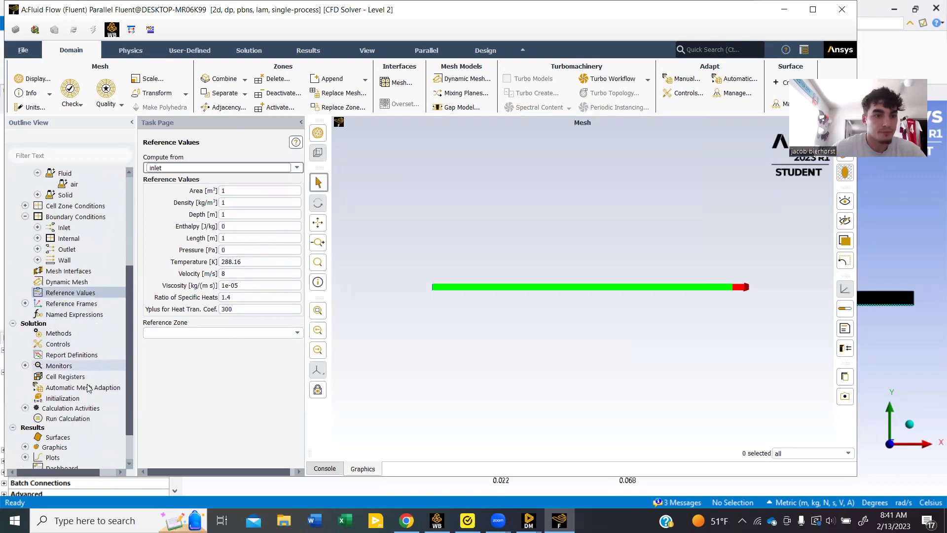
left_click(76, 399)
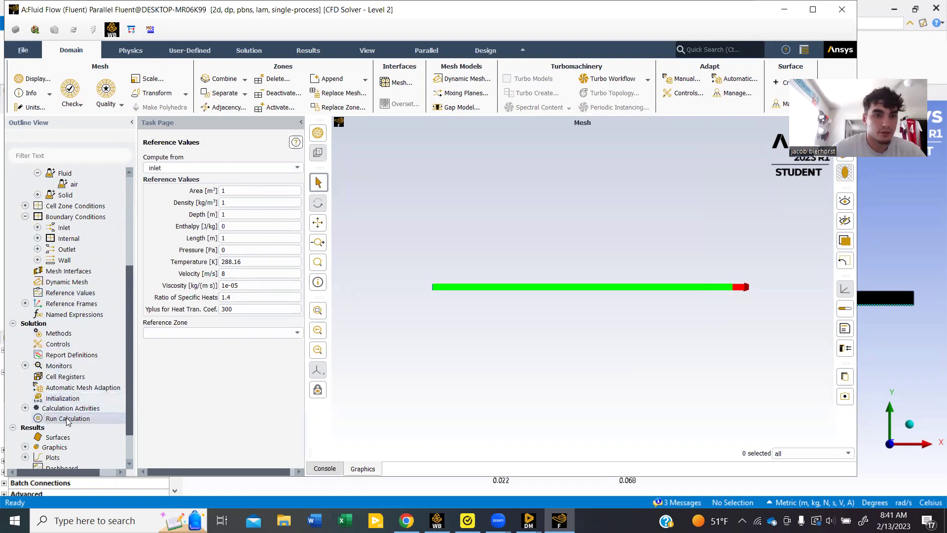
- Initialize and run the calculation for 200 iterations
left_click(68, 419)
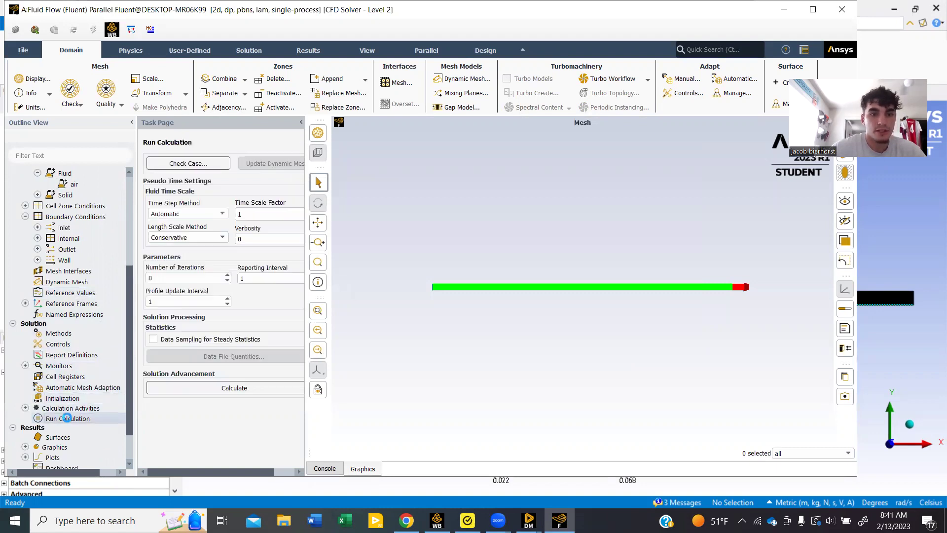
left_click(189, 277)
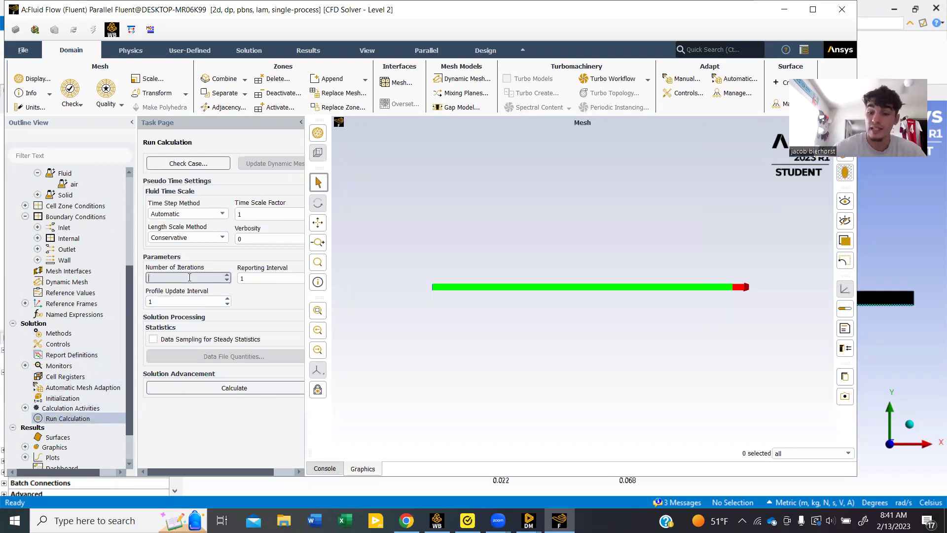
left_click(242, 388)
left_click(483, 261)
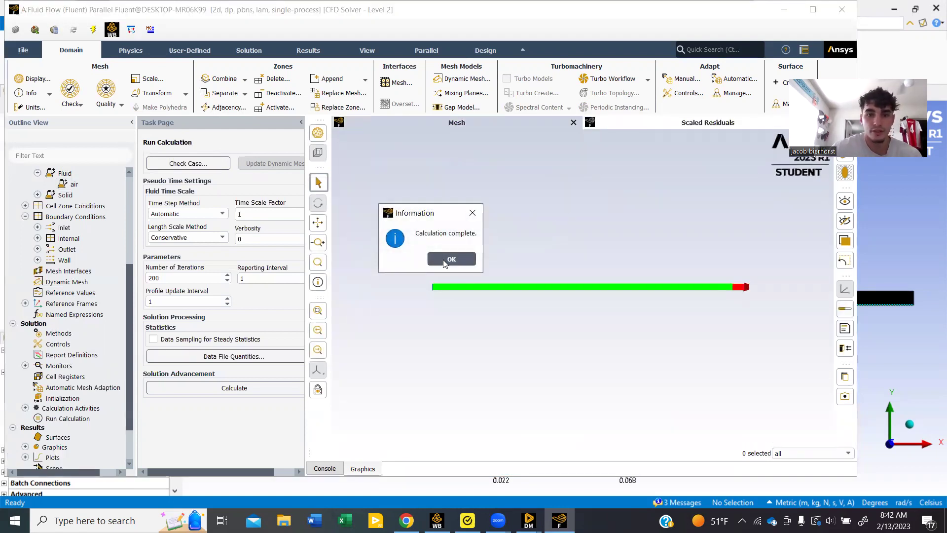
- Create and display a new velocity vector plot in arrow style, coloured by velocity magnitude
left_click(449, 260)
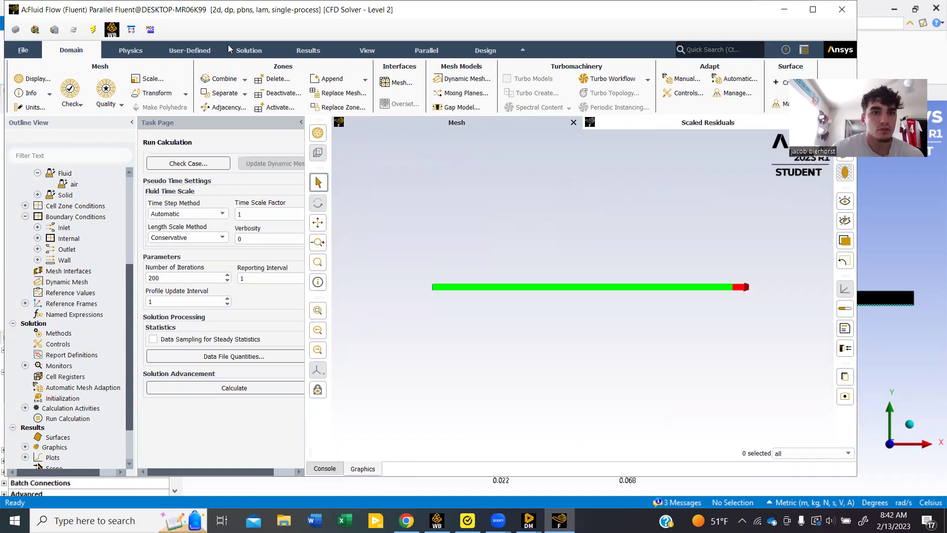
left_click(309, 50)
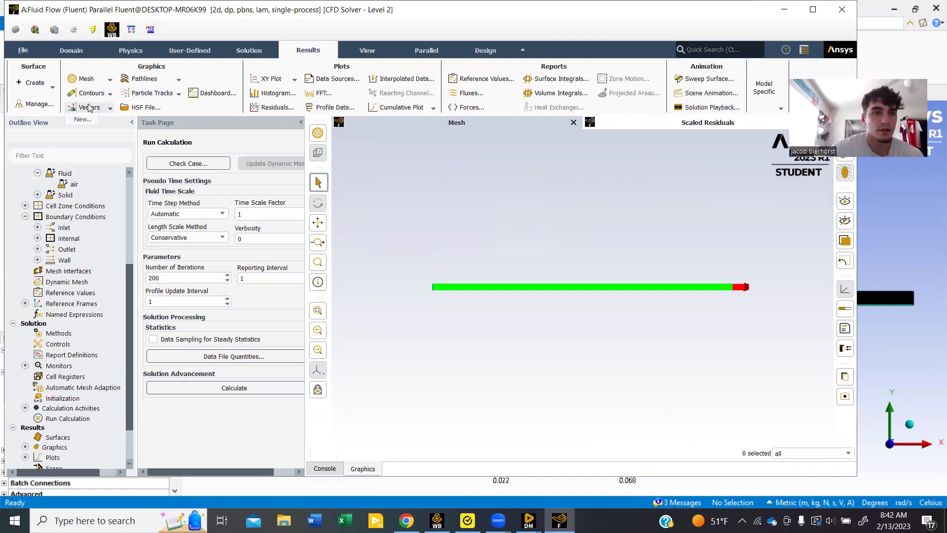
left_click(83, 119)
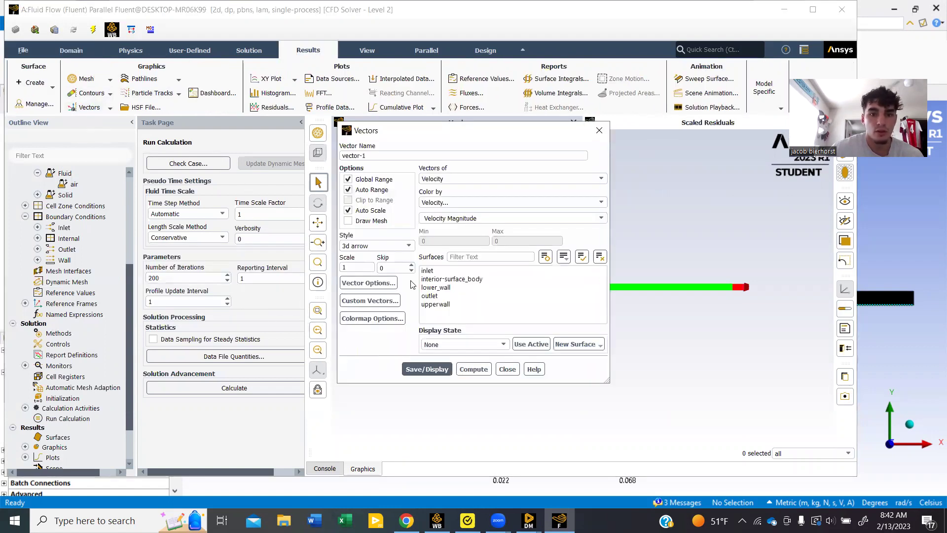
left_click(399, 245)
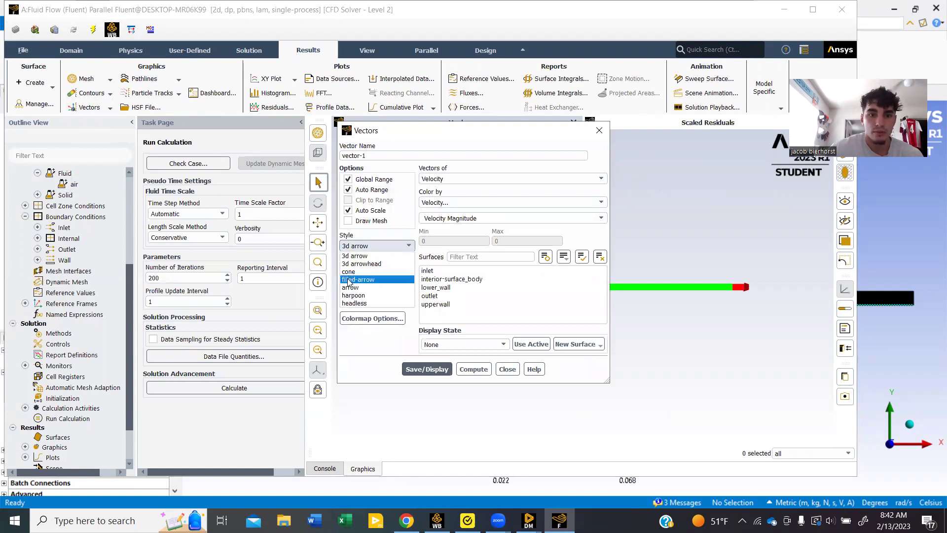
left_click(351, 287)
left_click(412, 369)
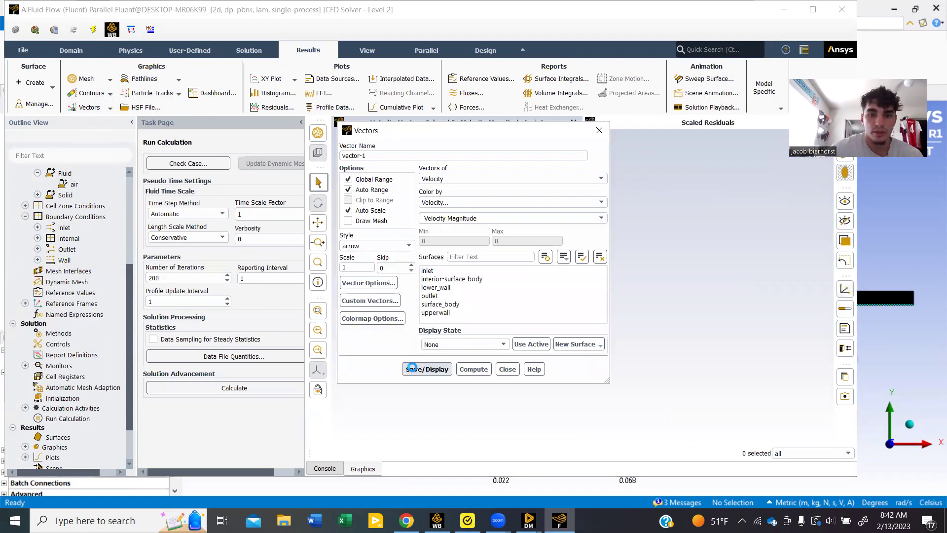
left_click(507, 369)
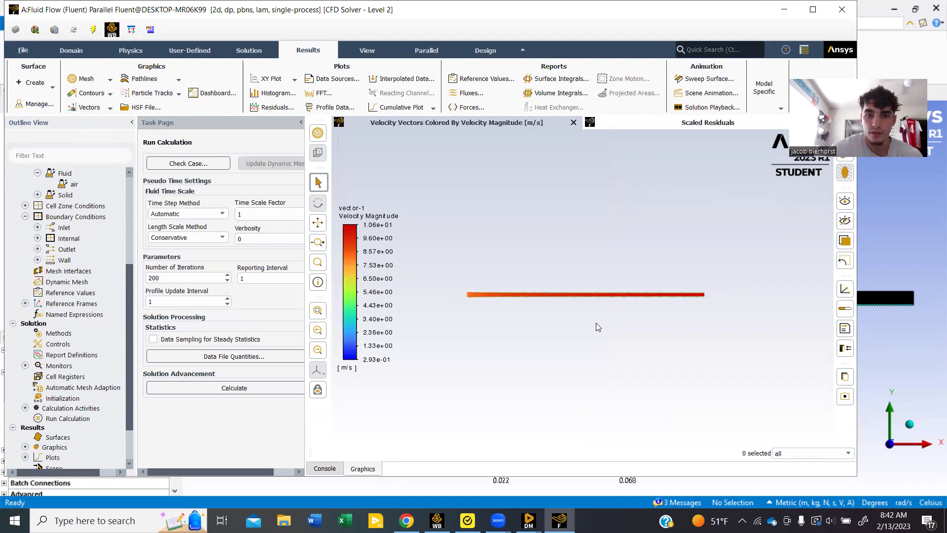
scroll(596, 325, "up", 4)
scroll(607, 260, "down", 2)
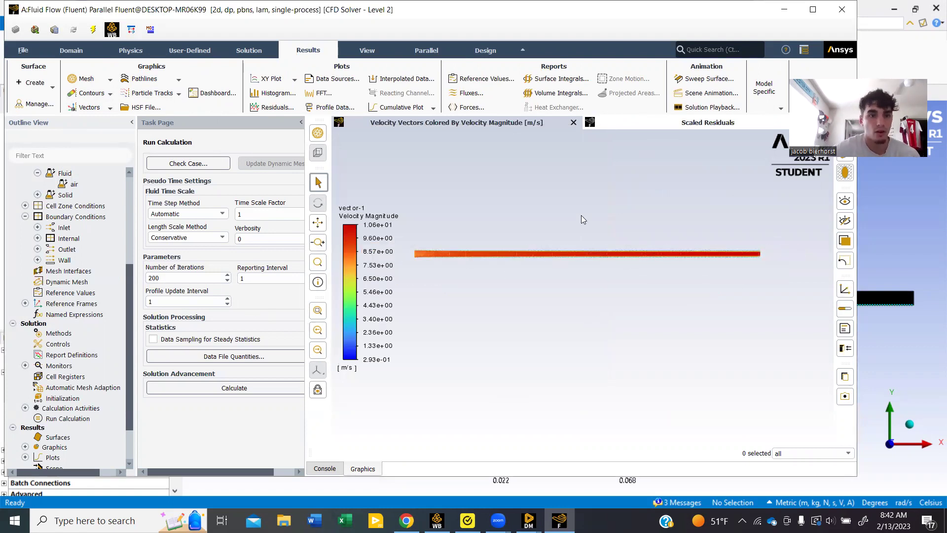
- Update the Solution cell in Workbench, then launch CFD-Post from the Results cell
left_click(437, 521)
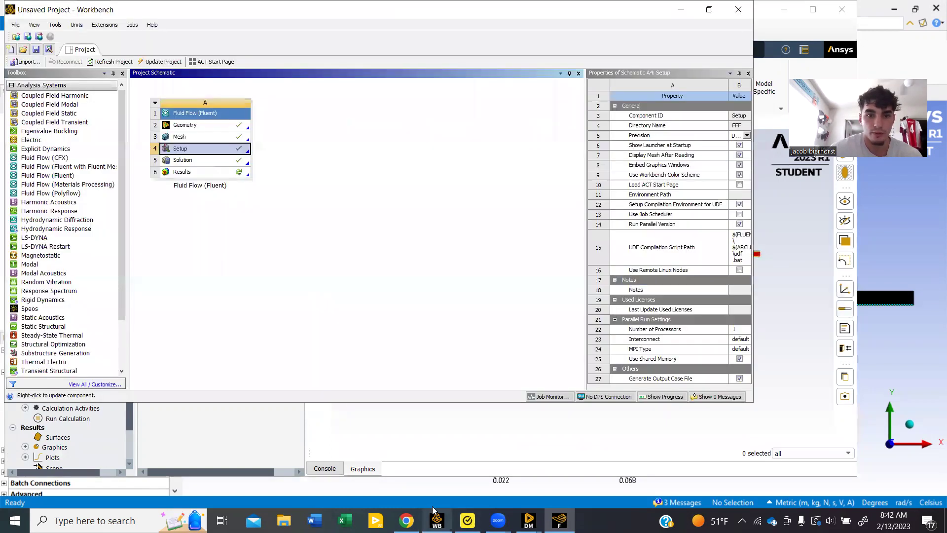
left_click(236, 164)
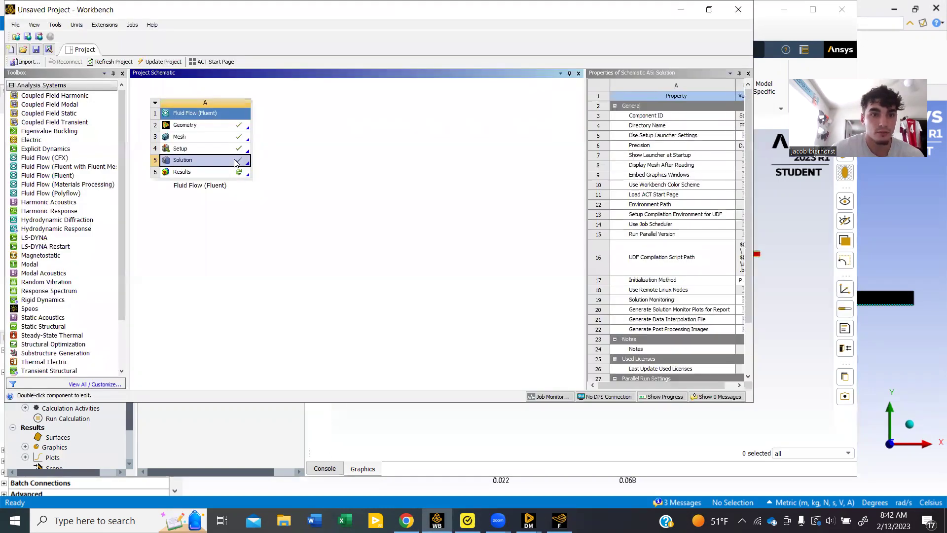
right_click(236, 164)
left_click(264, 254)
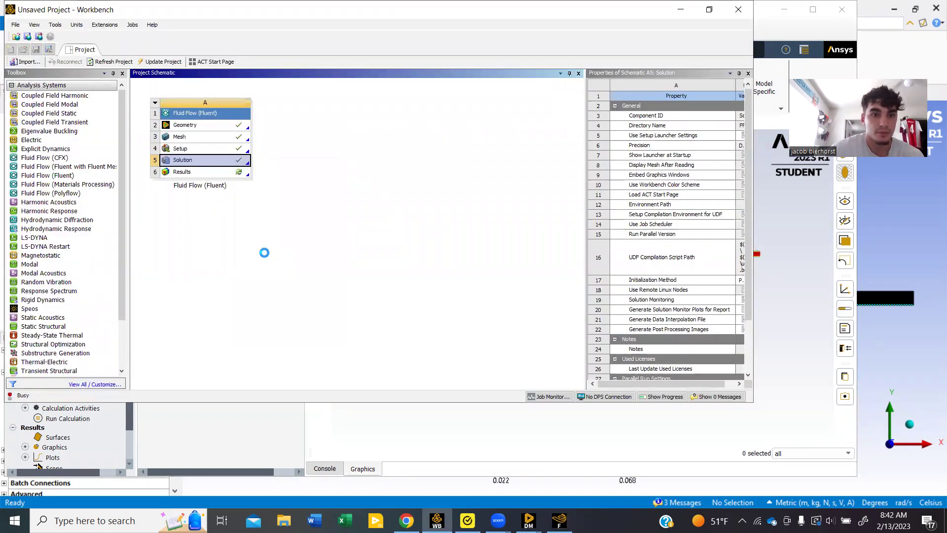
left_click(243, 173)
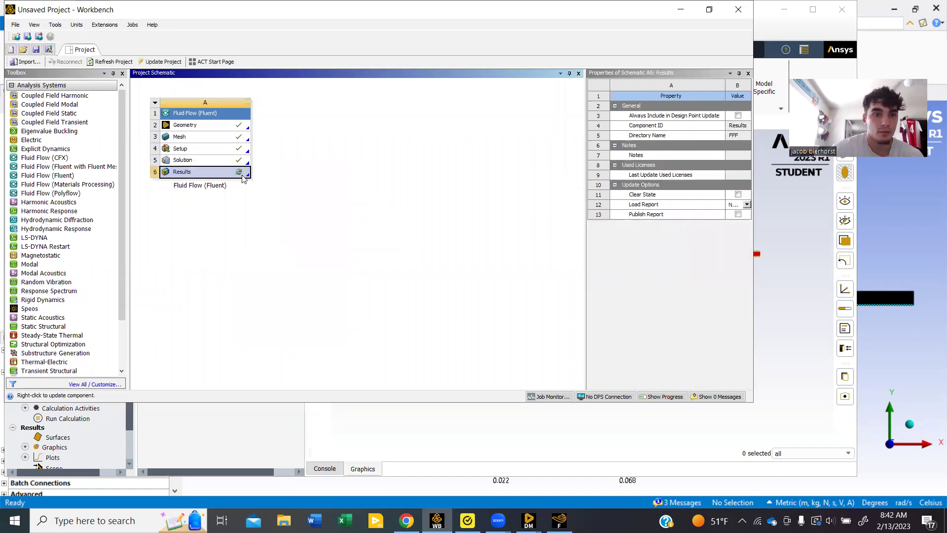
double_click(243, 175)
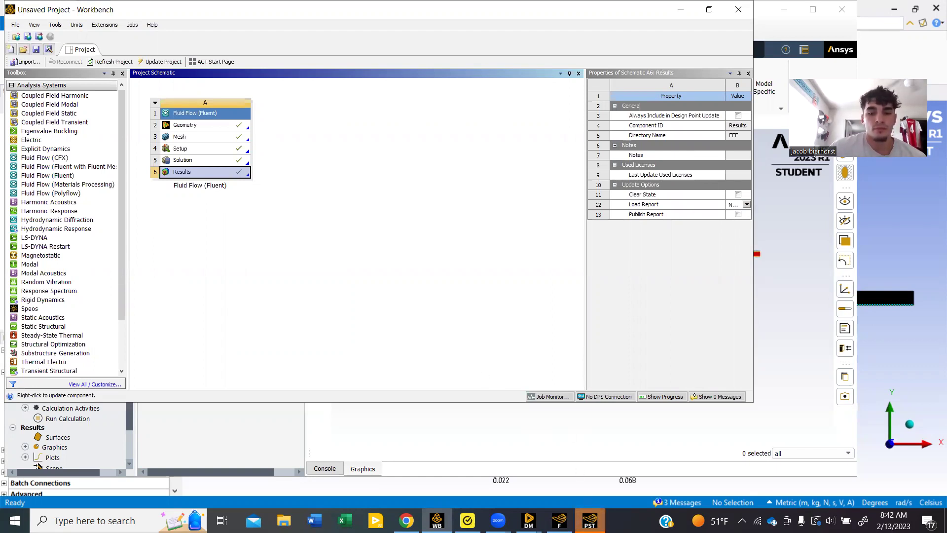
- Insert Contour 1 in CFD-Post with Velocity u as its variable on All Domains
mouse_move(590, 519)
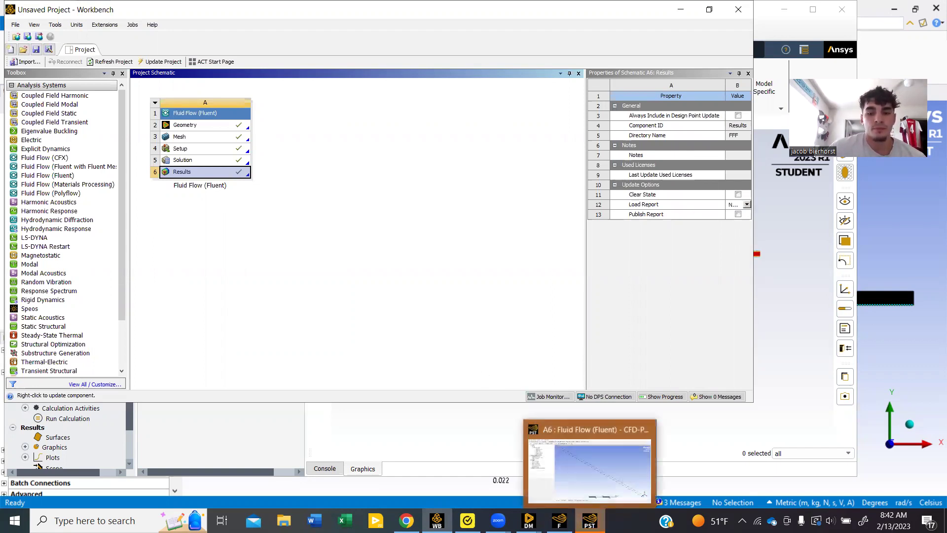
left_click(599, 485)
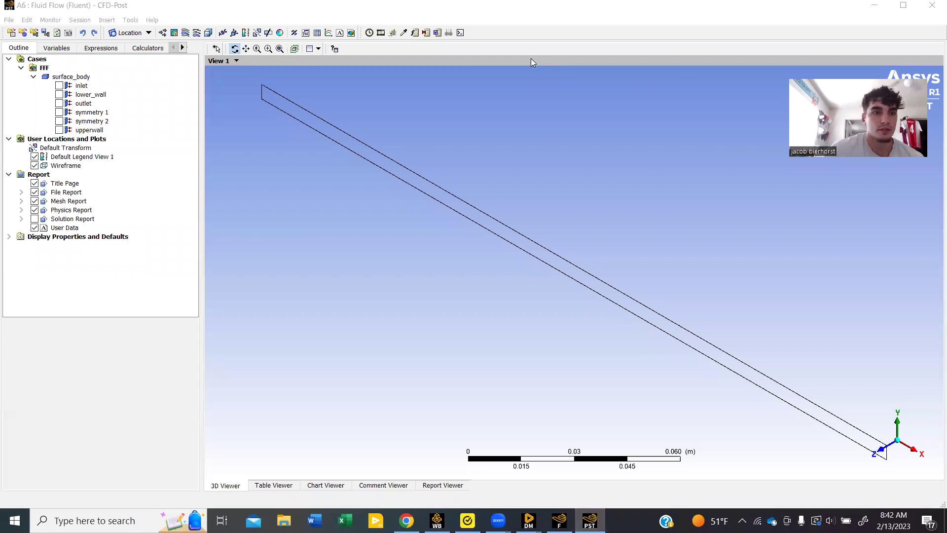
left_click(174, 32)
left_click(213, 77)
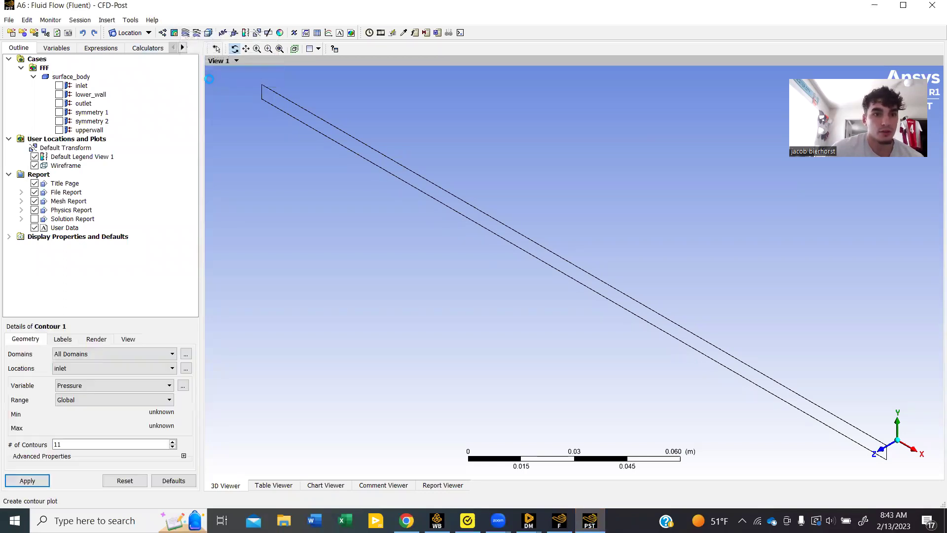
left_click(172, 368)
left_click(172, 382)
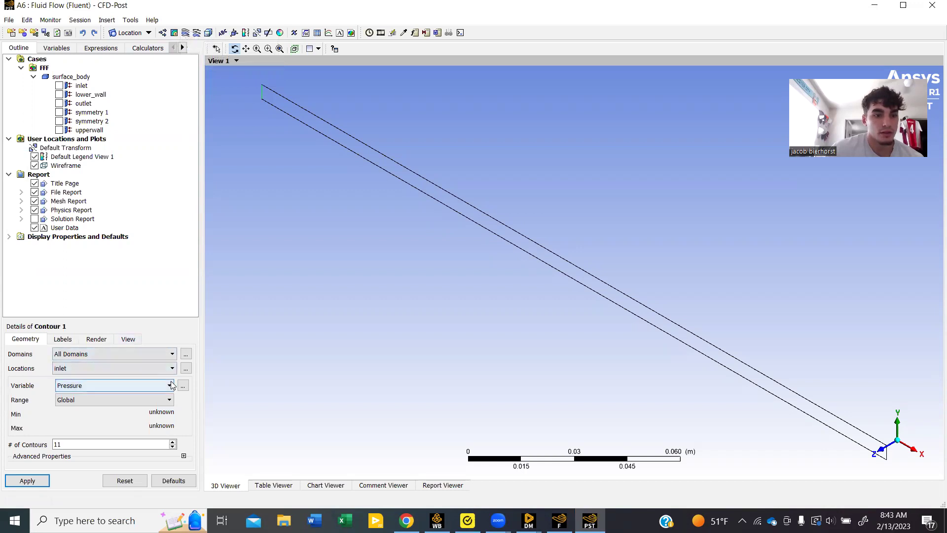
left_click(170, 386)
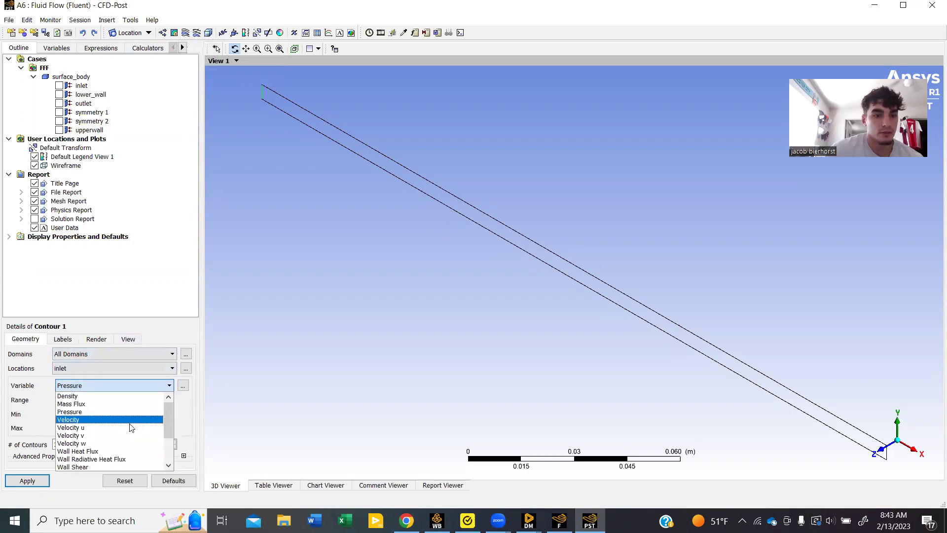
left_click(130, 427)
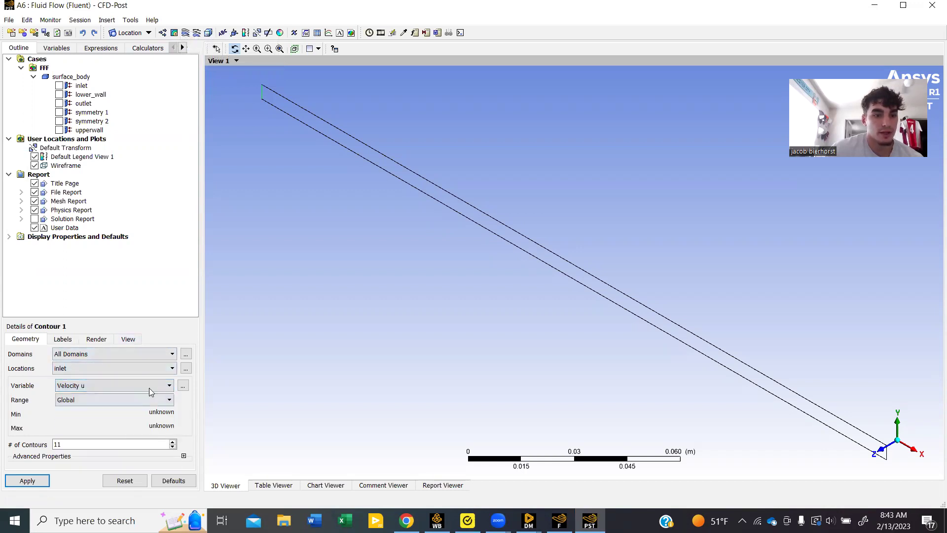
left_click(171, 356)
left_click(171, 354)
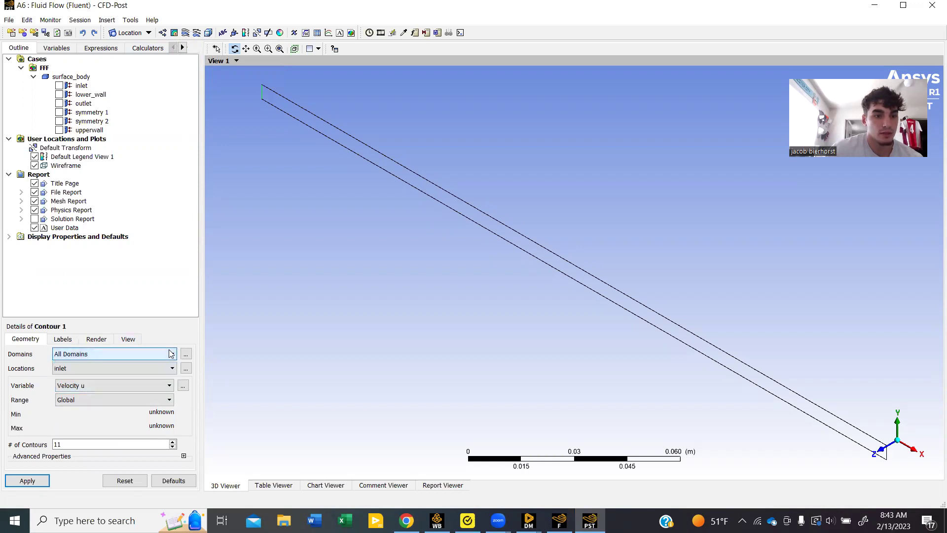
- Place Contour 1 on symmetry 1 with 100 levels, apply it, and view in XY
left_click(163, 398)
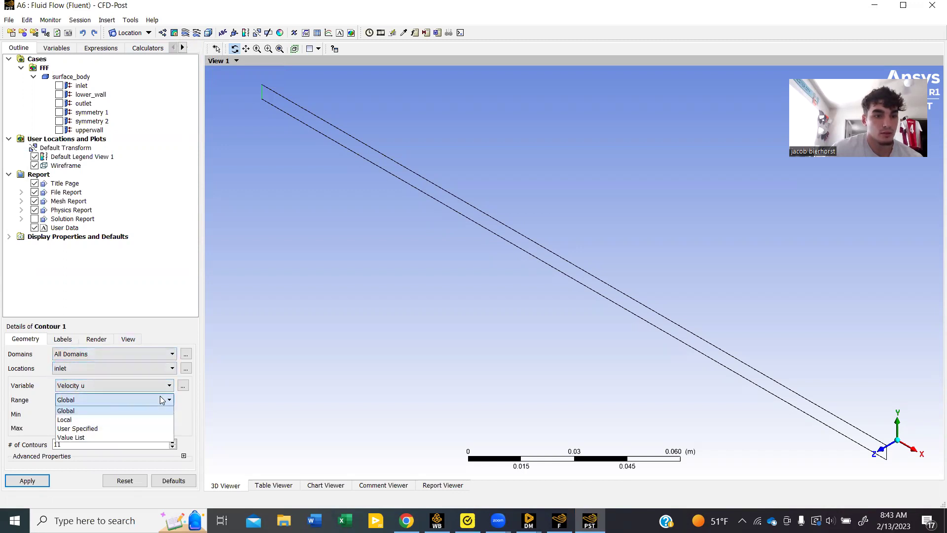
left_click(172, 385)
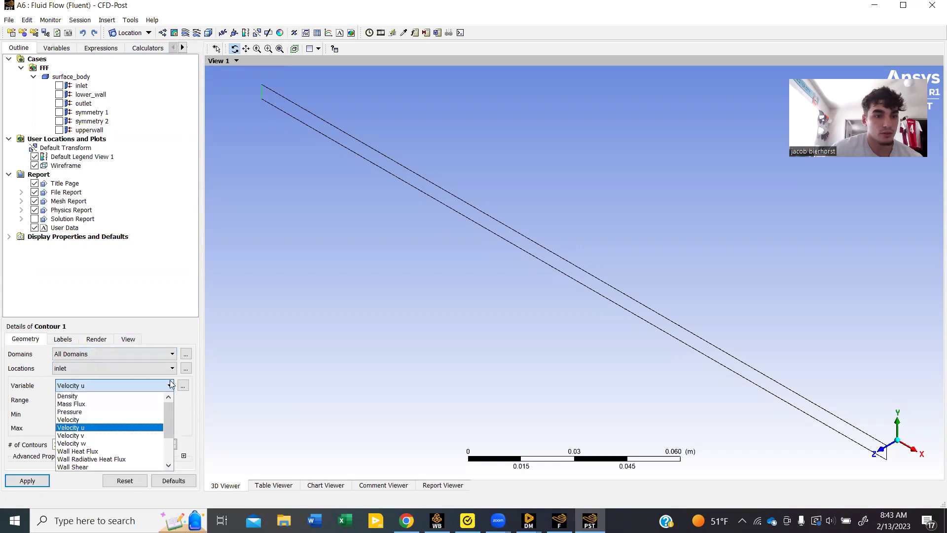
left_click(114, 420)
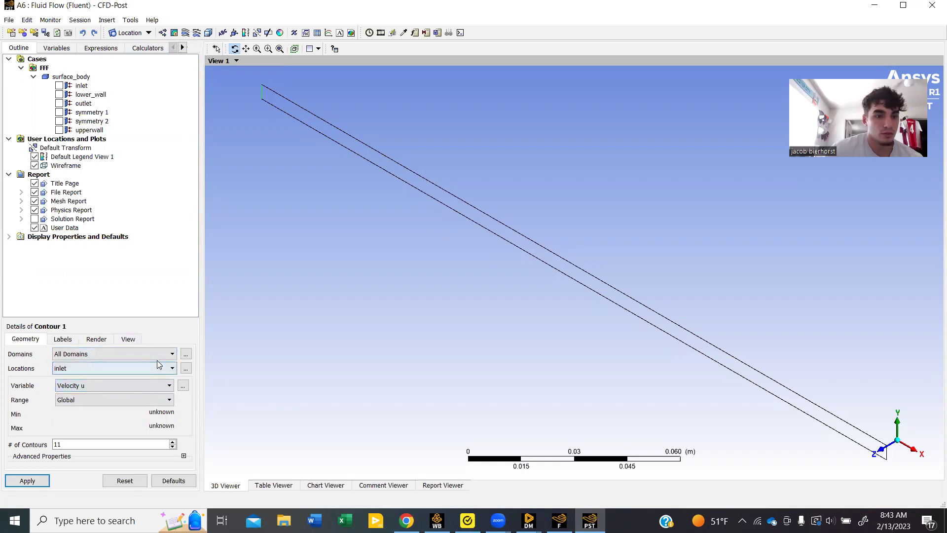
left_click(153, 369)
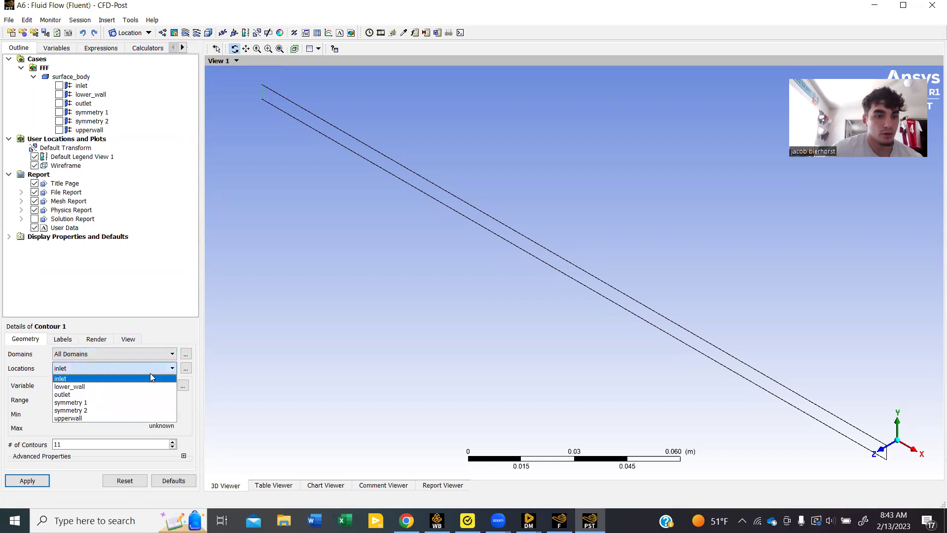
left_click(120, 402)
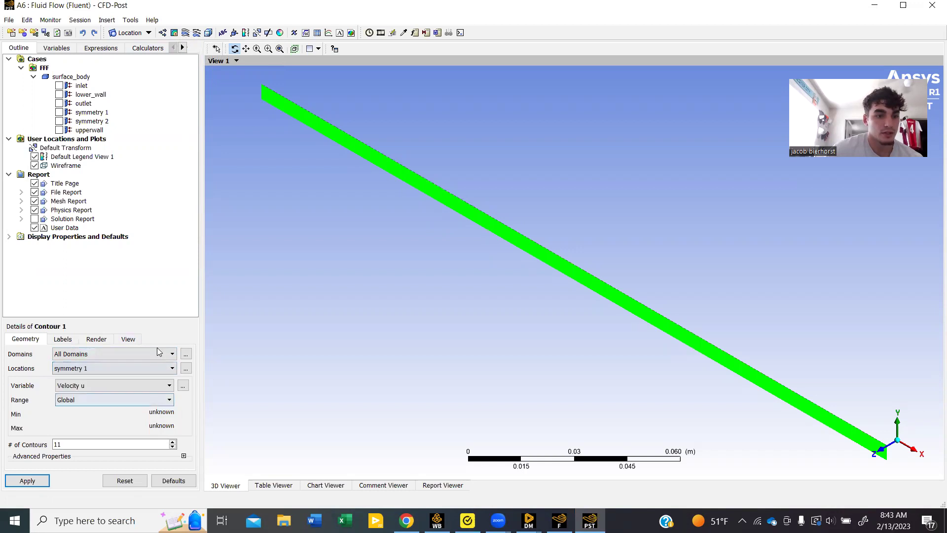
left_click(77, 449)
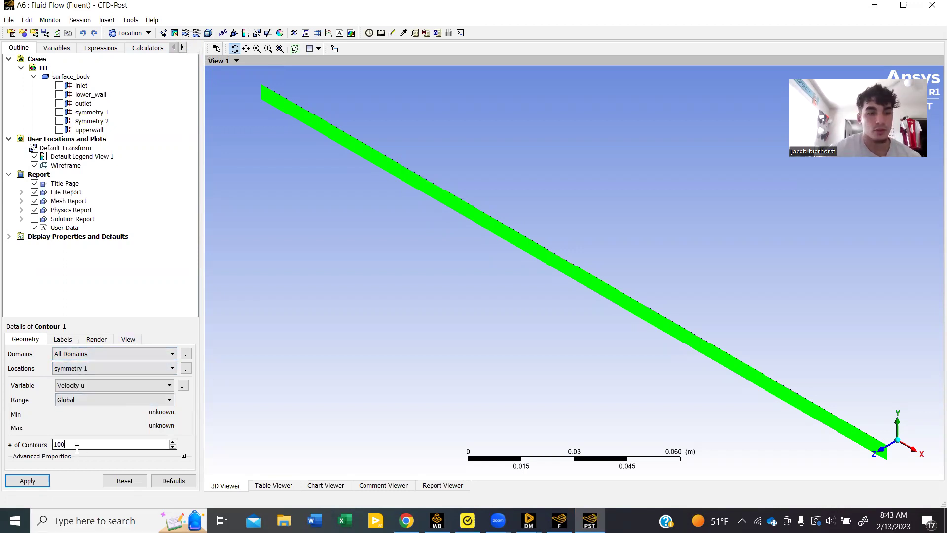
left_click(27, 481)
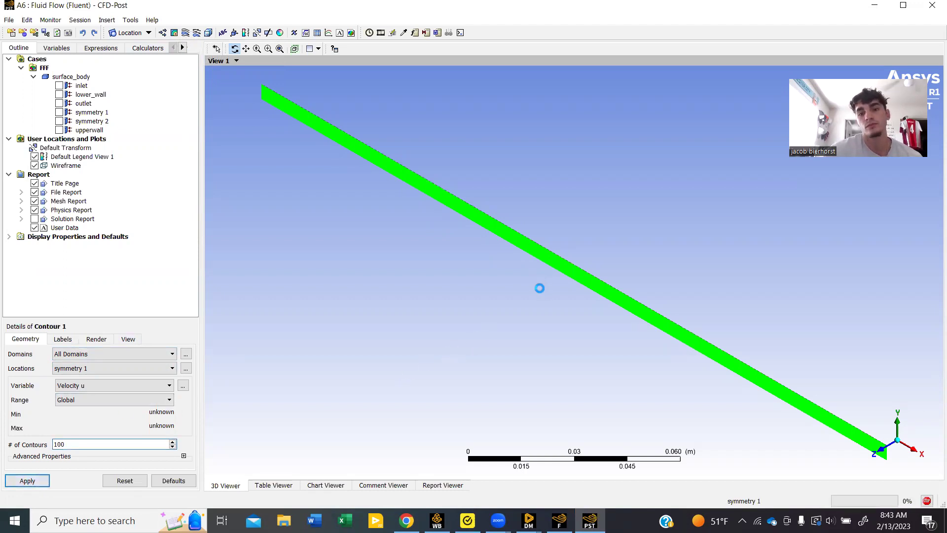
scroll(535, 277, "down", 2)
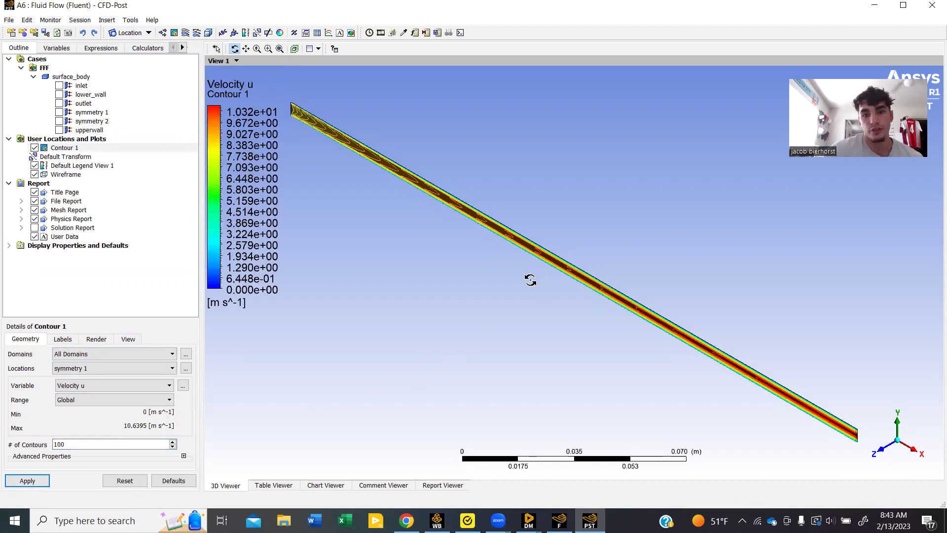
left_click(884, 452)
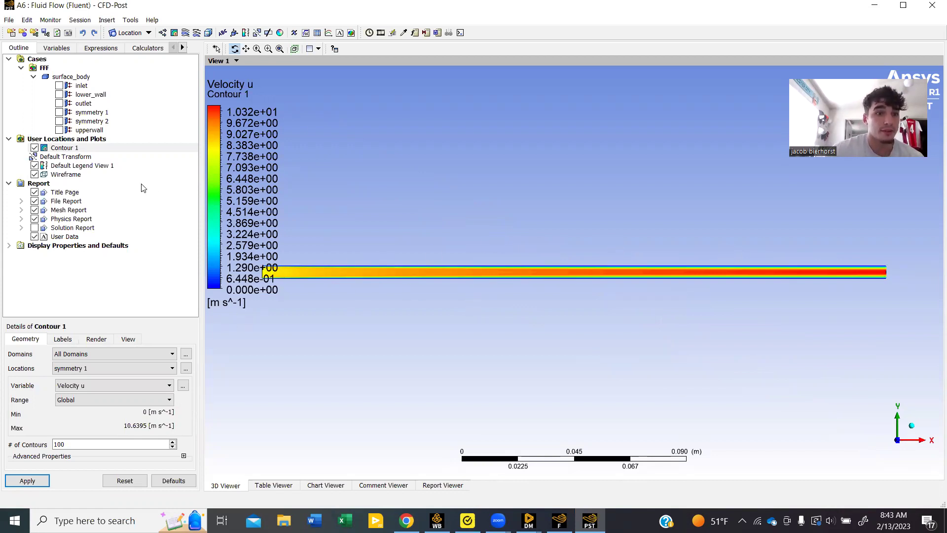
- Insert a new line location named midpoint
left_click(147, 33)
left_click(134, 70)
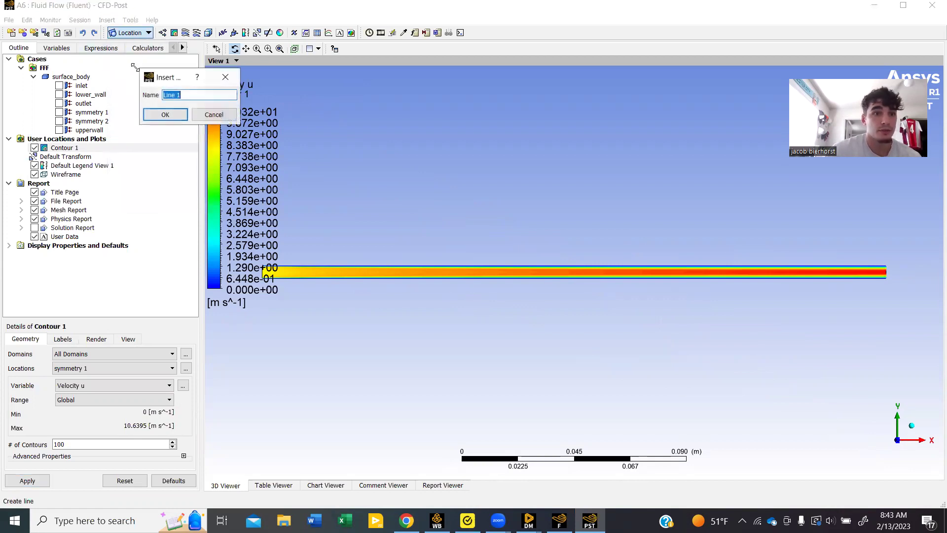
key("BackSpace")
type("midpoint")
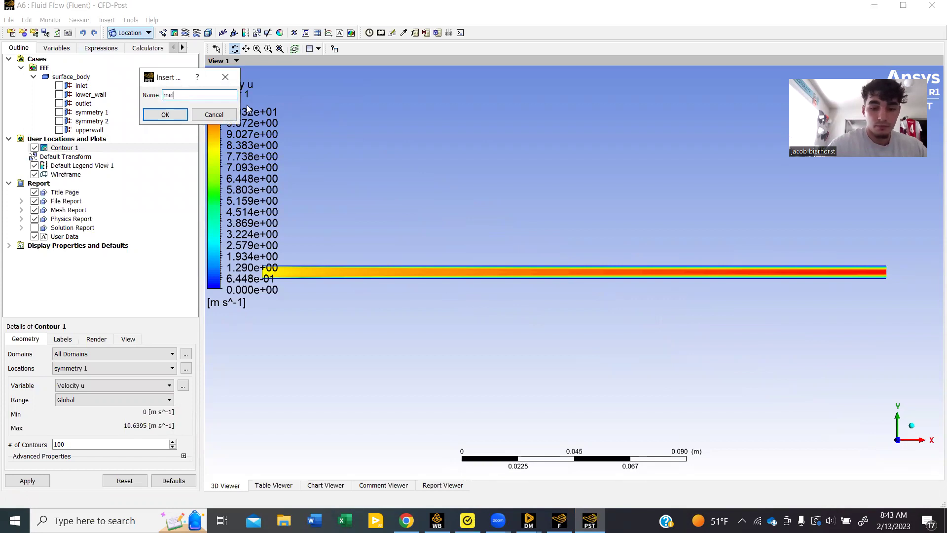
left_click(164, 115)
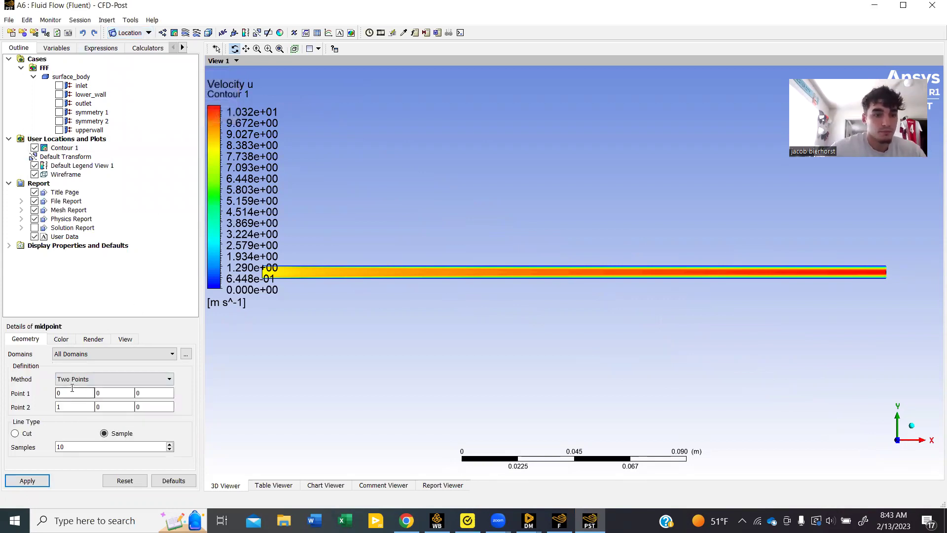
- Set midpoint from (0.125, 0, 0) to (0.125, 0.005, 0), apply, and hide Contour 1
left_click(73, 392)
type("0.125")
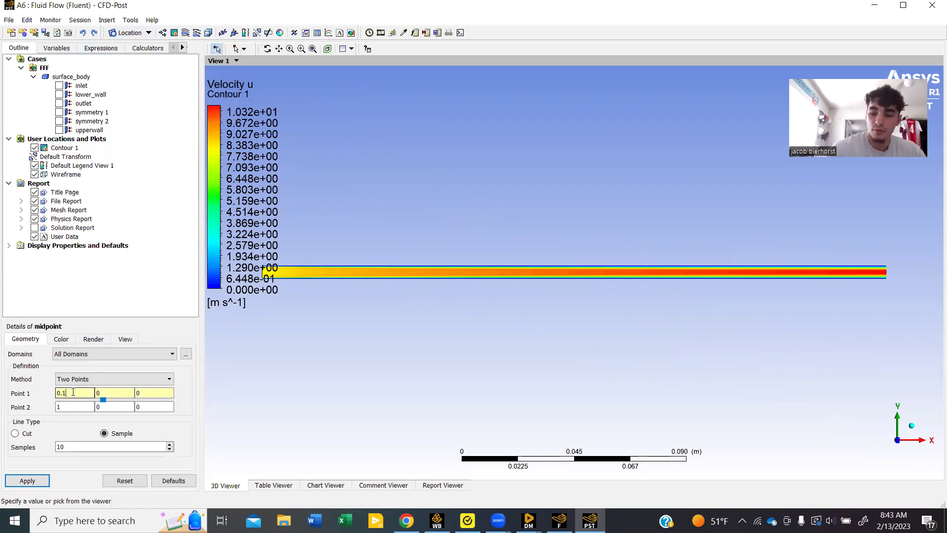
left_click(71, 408)
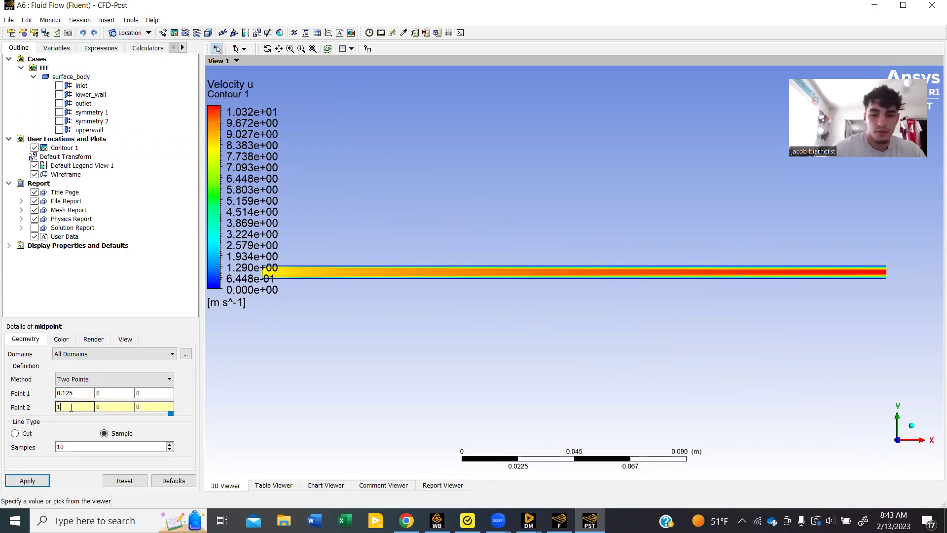
key("BackSpace")
type("0.12")
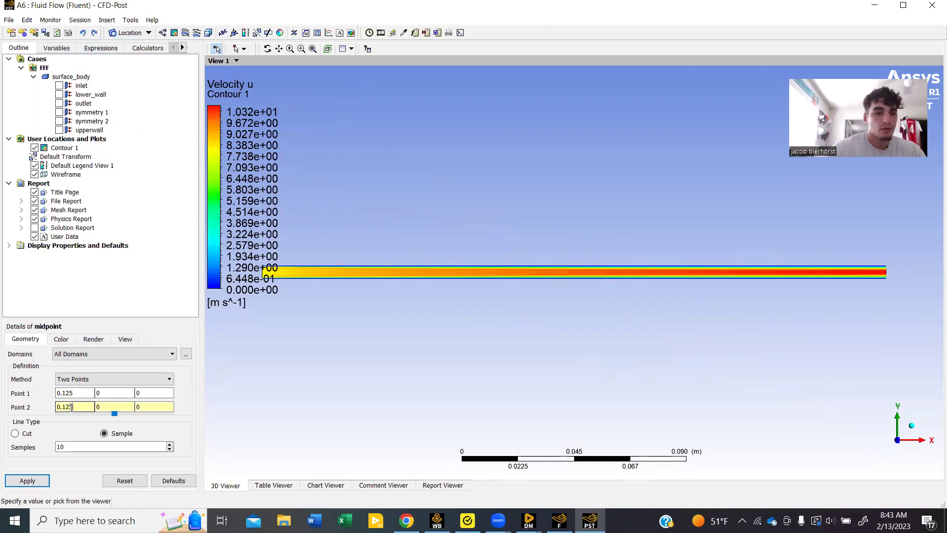
type("5")
left_click(111, 406)
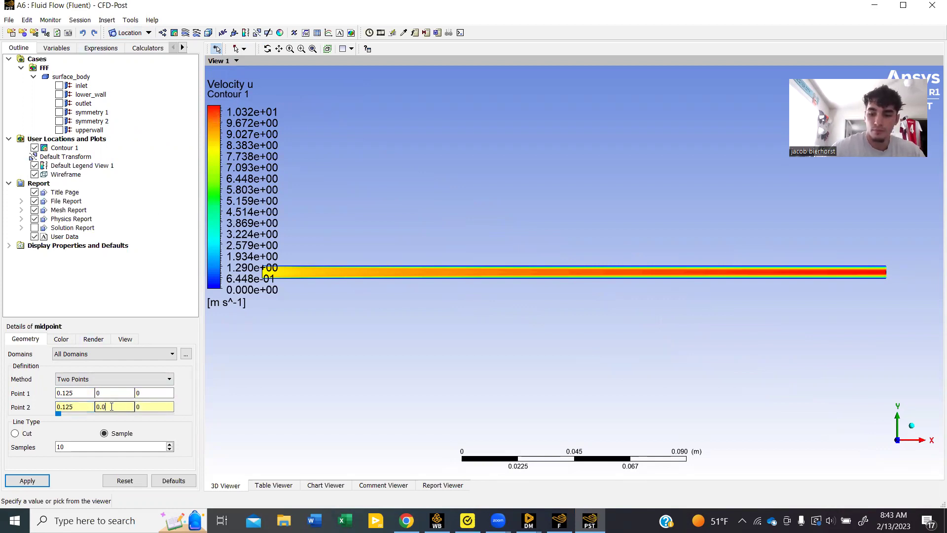
type(".005")
left_click(27, 480)
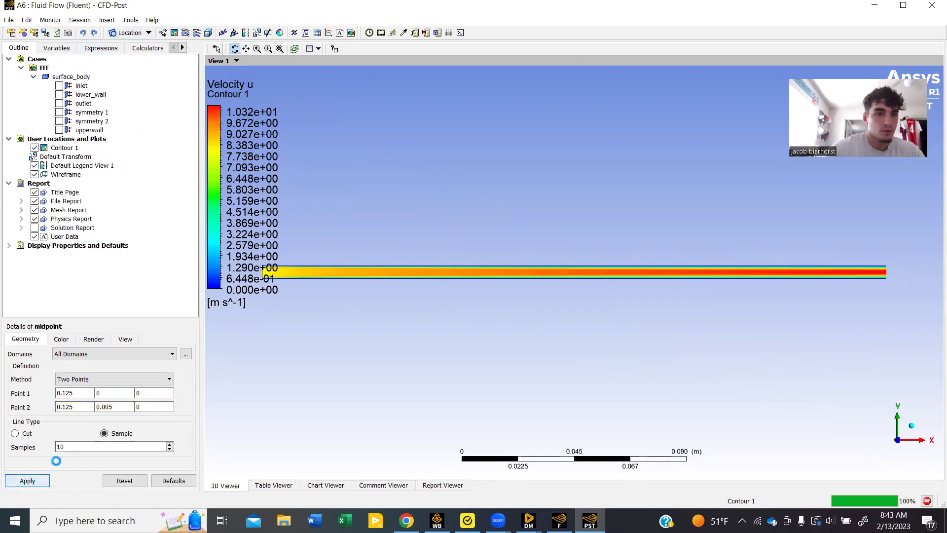
left_click(35, 147)
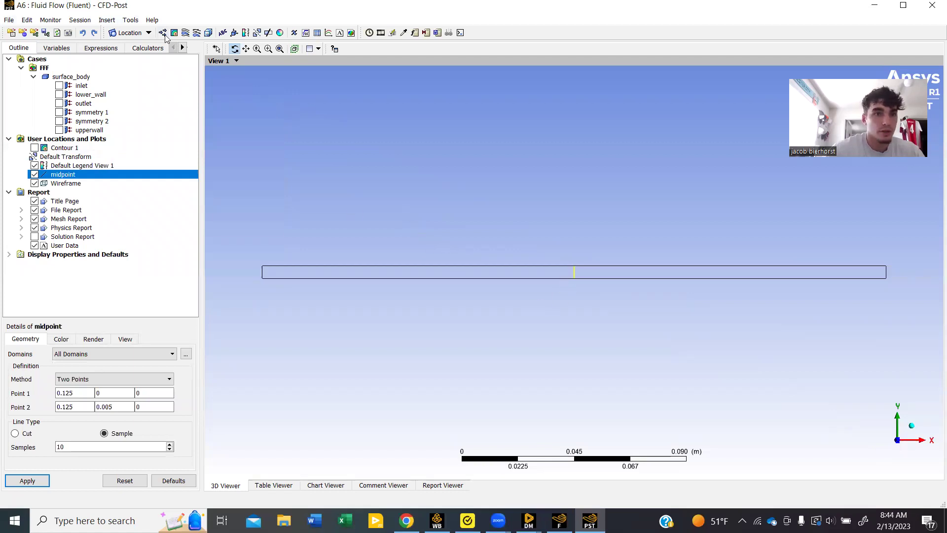
- Insert a new line location named endpoint
left_click(132, 35)
left_click(145, 70)
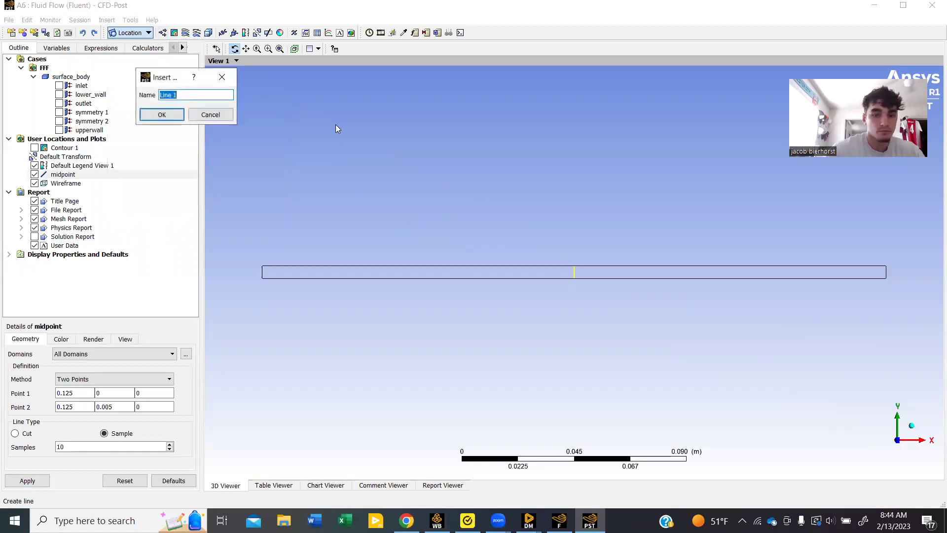
type("endpoint")
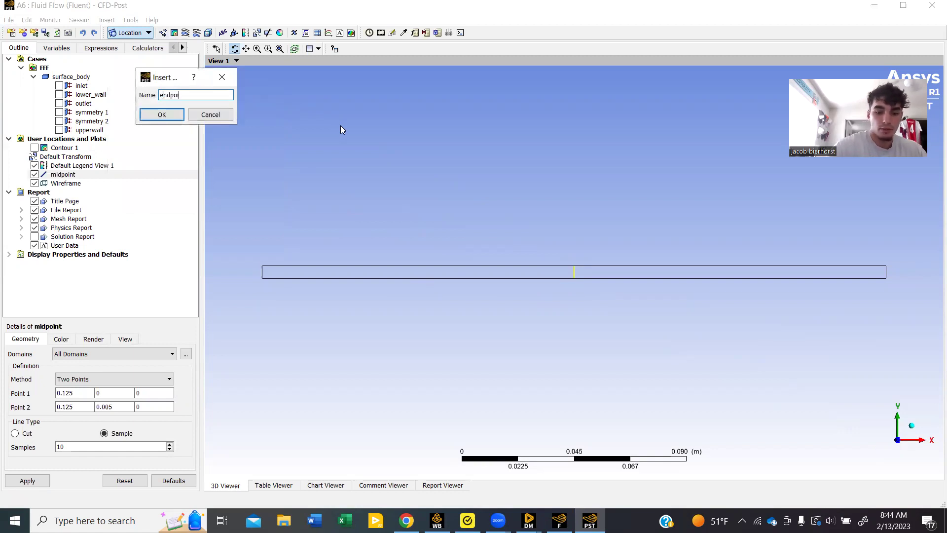
left_click(162, 115)
- Set endpoint from (0.2499, 0, 0) to (0.2499, 0.005, 0) and apply it
left_click(69, 391)
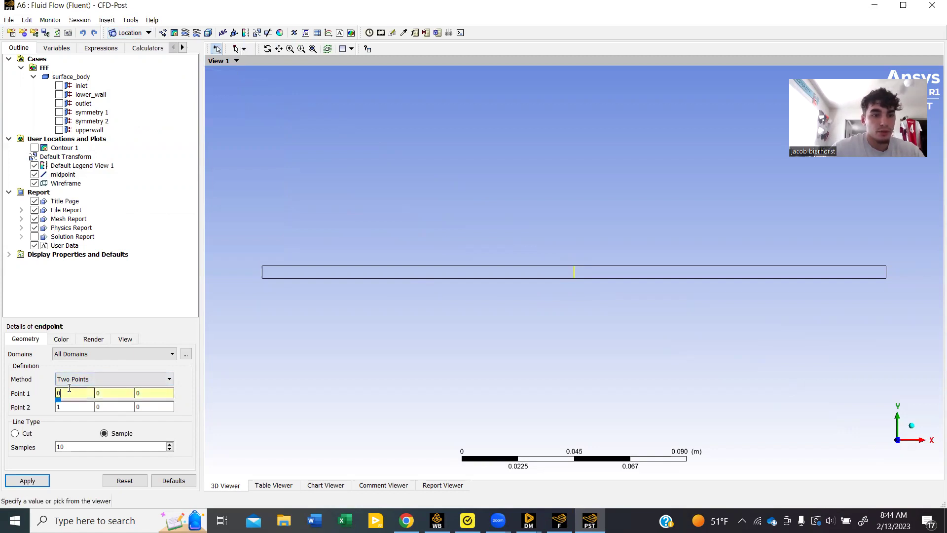
type(".2499")
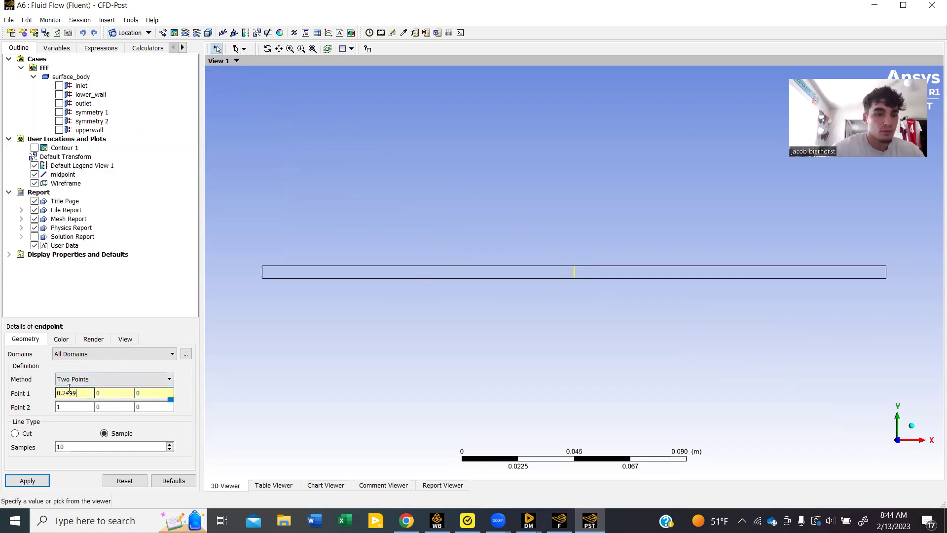
left_click(78, 405)
key("BackSpace")
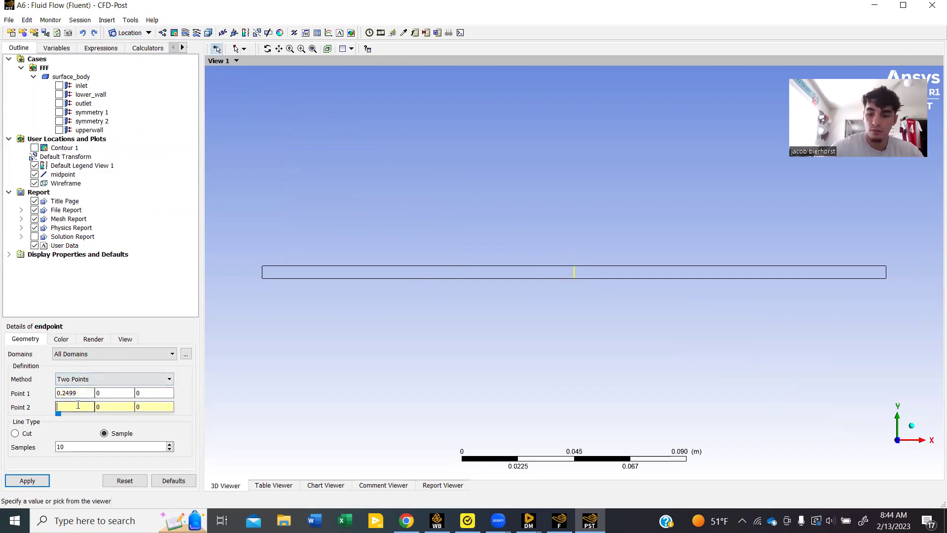
type("0.249")
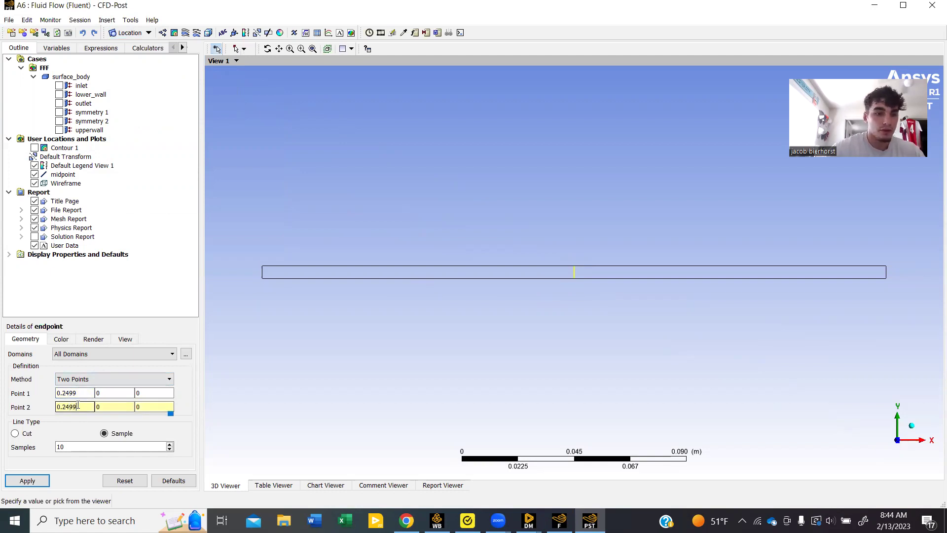
type("9")
key("Tab")
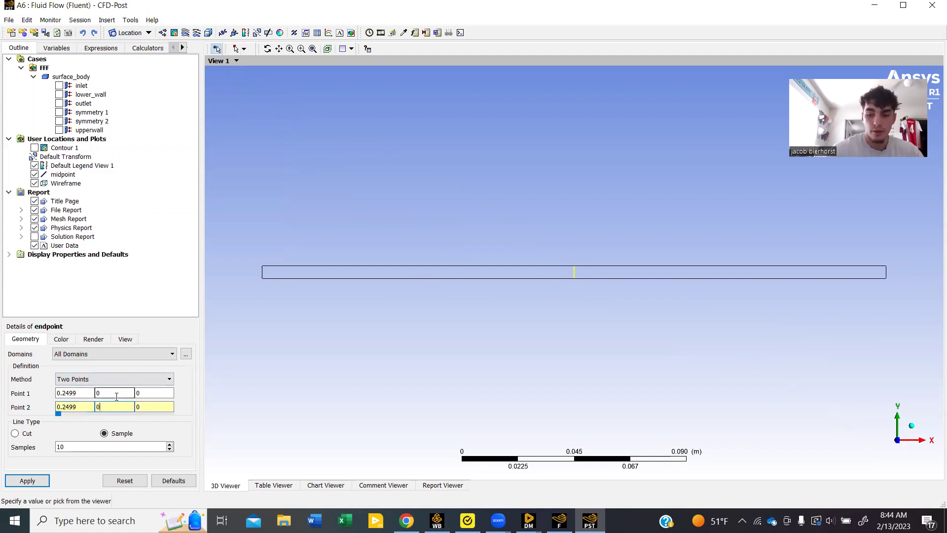
type(".005")
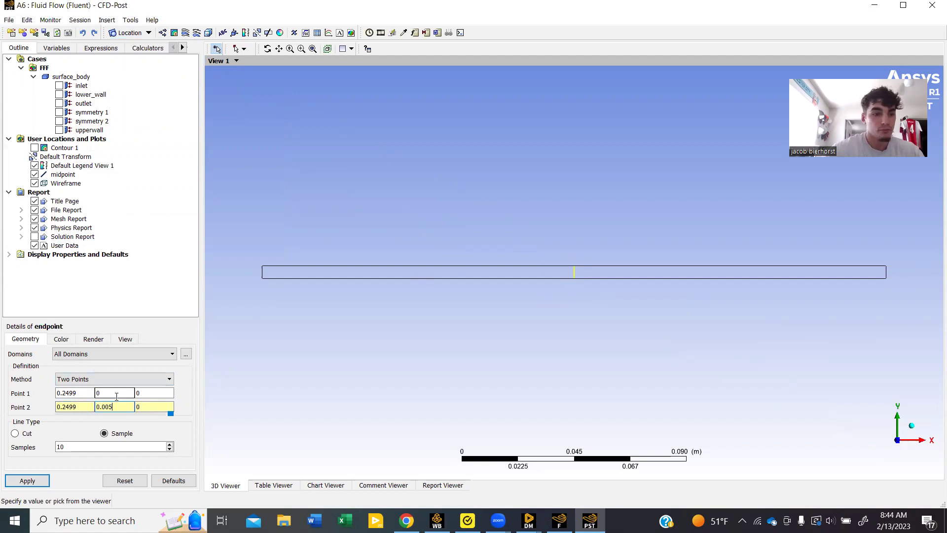
left_click(26, 481)
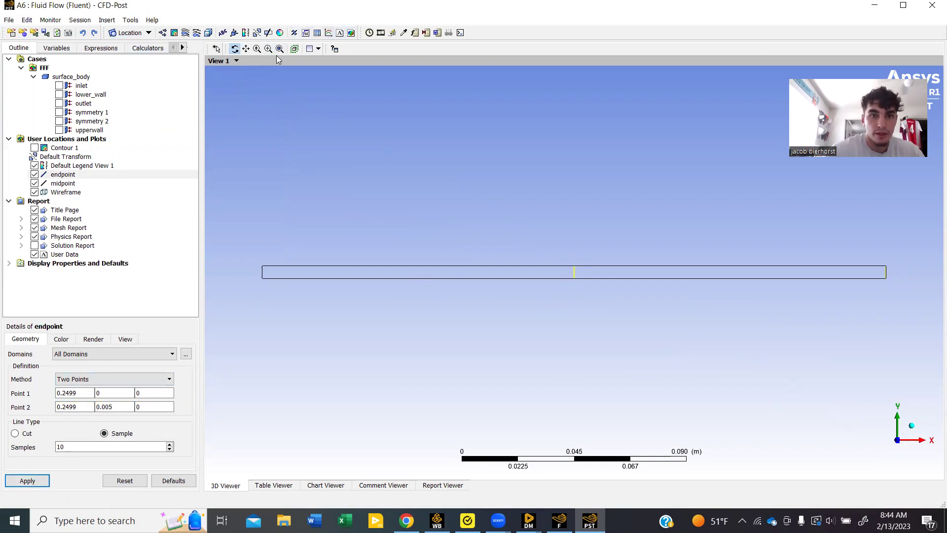
left_click(328, 33)
- Create Chart 1 titled Velocity Profiles with series on the midpoint and endpoint lines
left_click(368, 82)
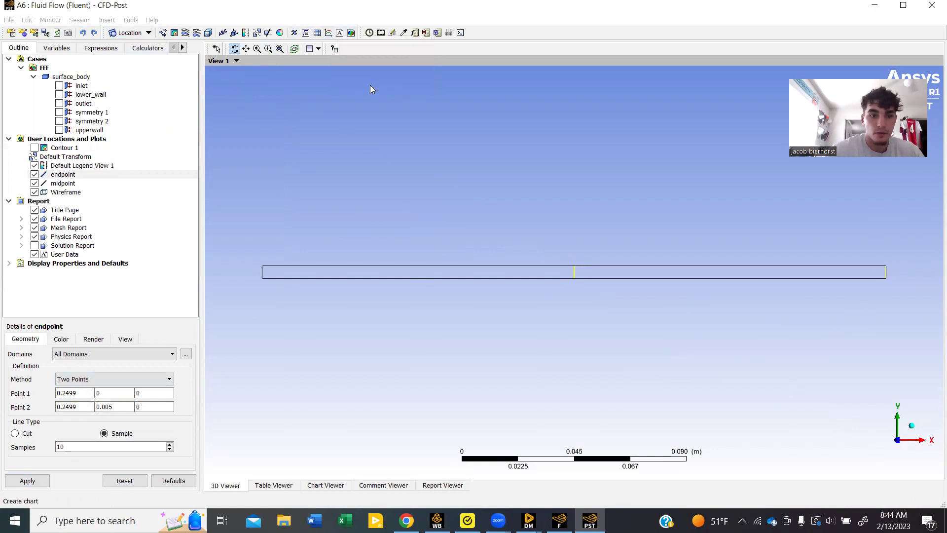
left_click(111, 406)
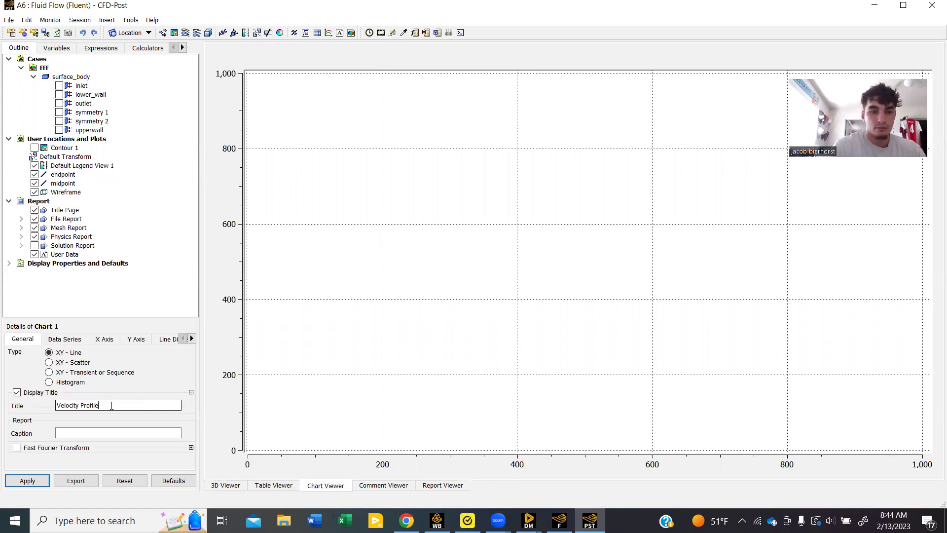
left_click(71, 339)
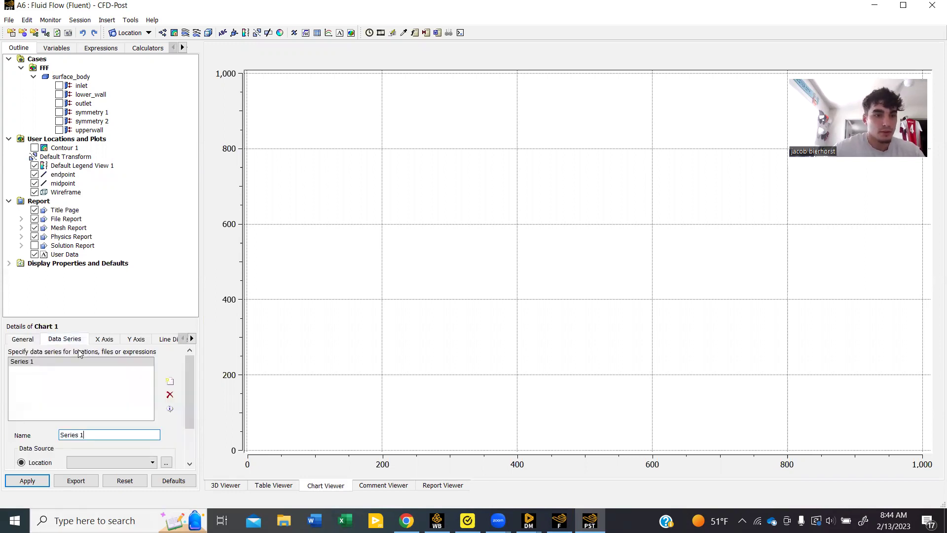
left_click(153, 462)
left_click(119, 480)
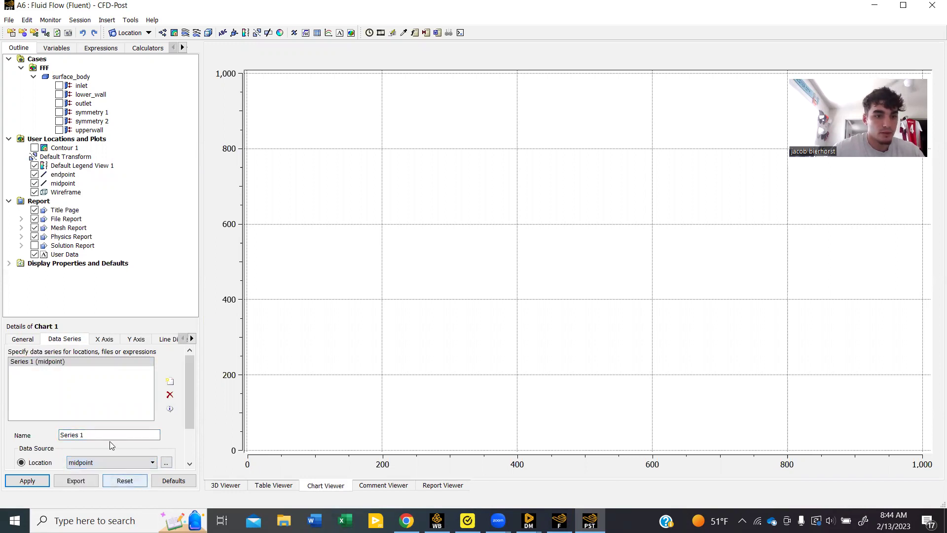
left_click(170, 381)
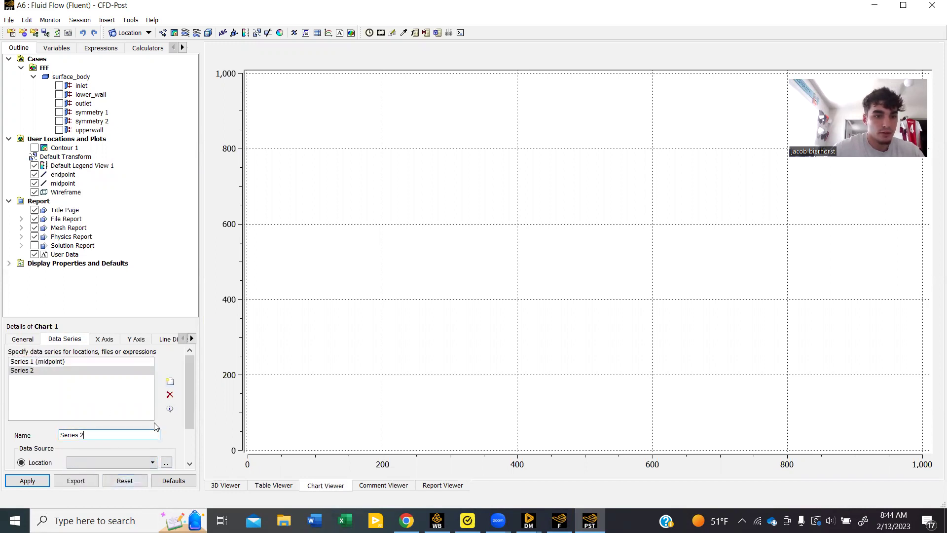
left_click(152, 462)
left_click(131, 474)
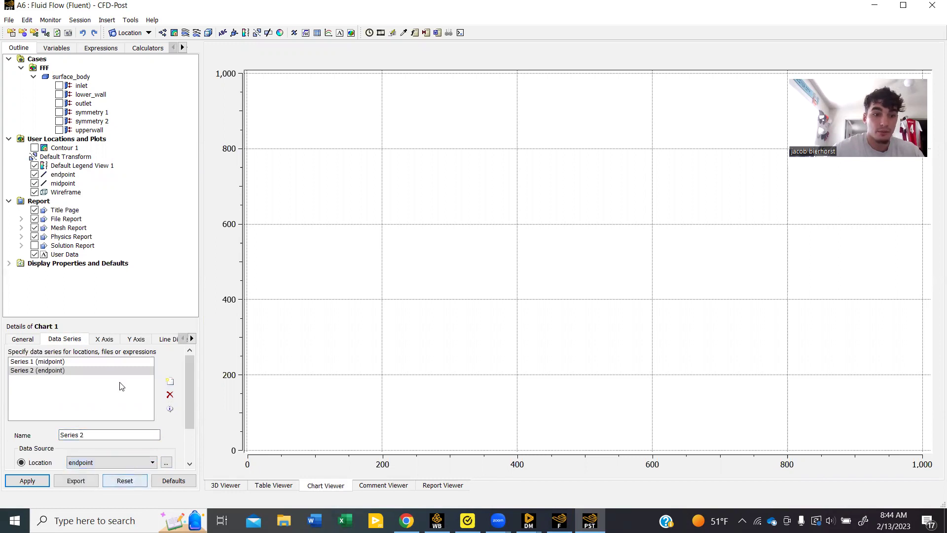
- Plot Velocity u on the X axis against Y on the Y axis and apply
left_click(110, 341)
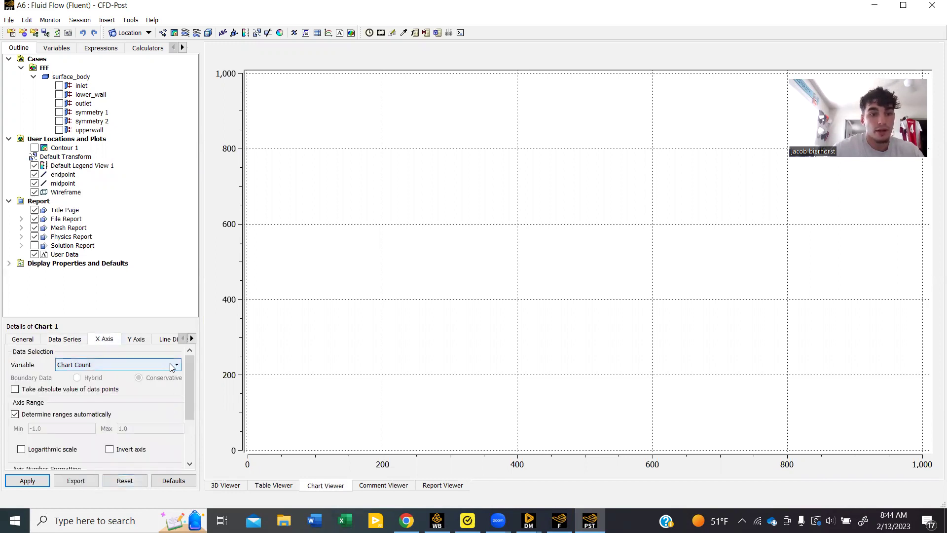
left_click(153, 368)
left_click(120, 413)
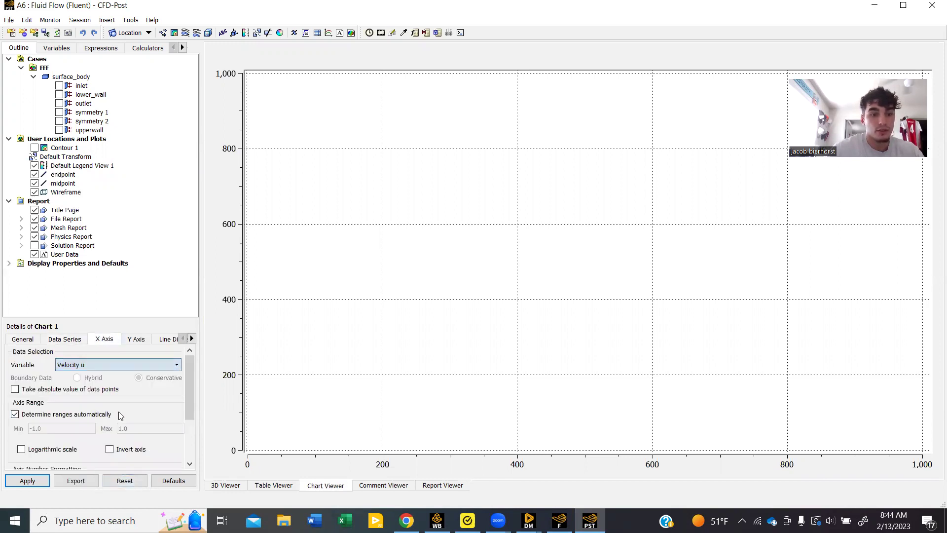
left_click(146, 340)
left_click(172, 364)
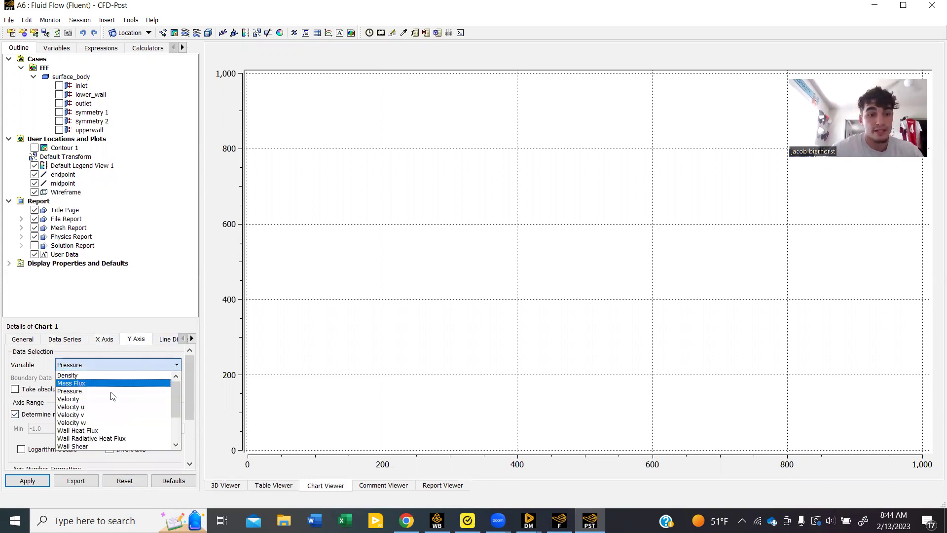
scroll(91, 419, "down", 5)
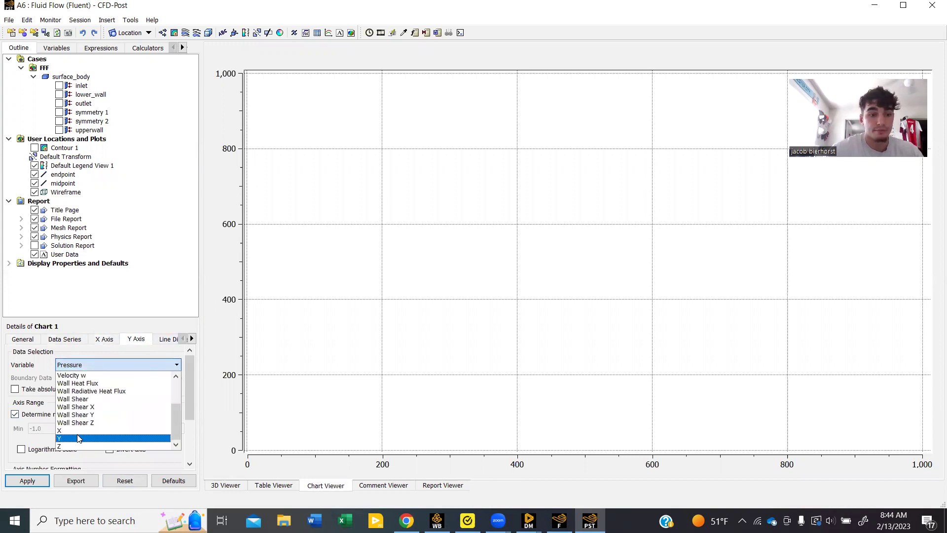
left_click(89, 438)
left_click(38, 480)
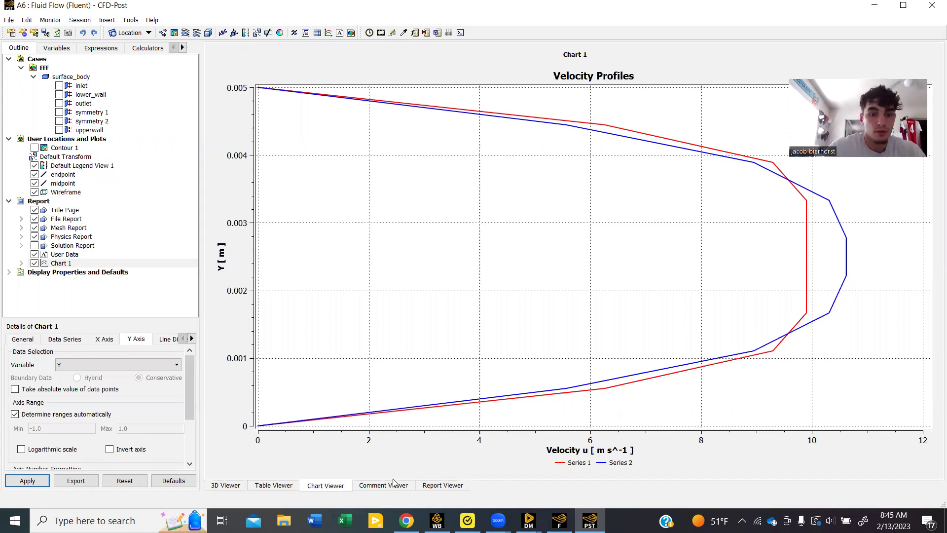
- Show Contour 1 again with a horizontal legend in fixed notation at two decimals
left_click(228, 486)
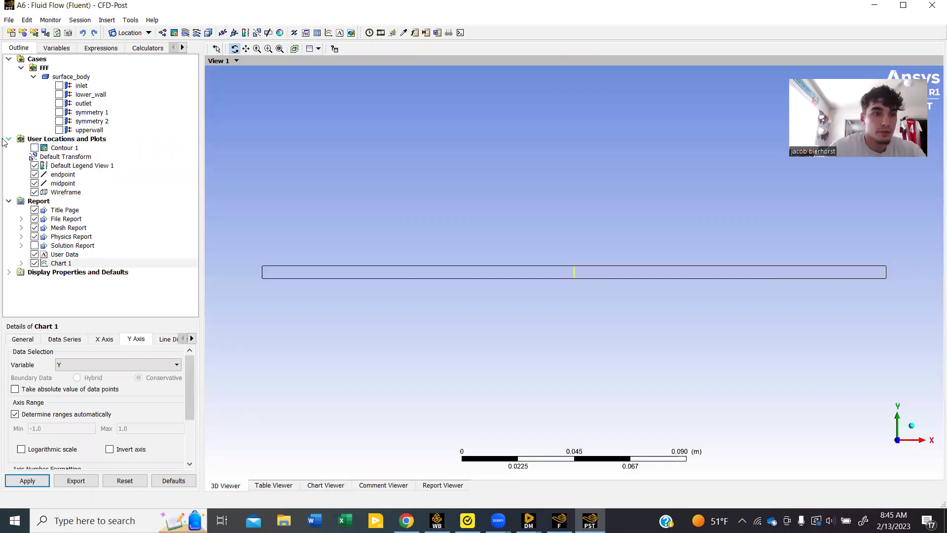
left_click(34, 148)
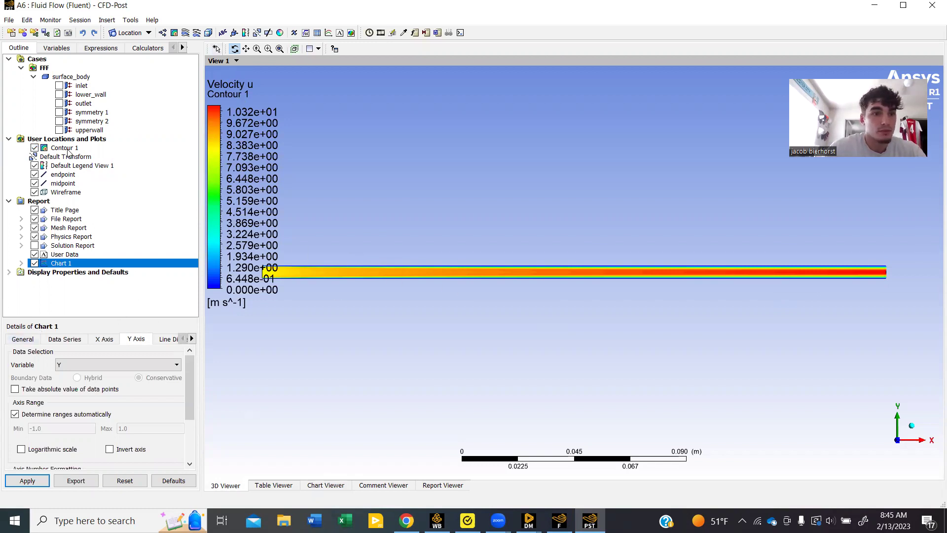
left_click(70, 168)
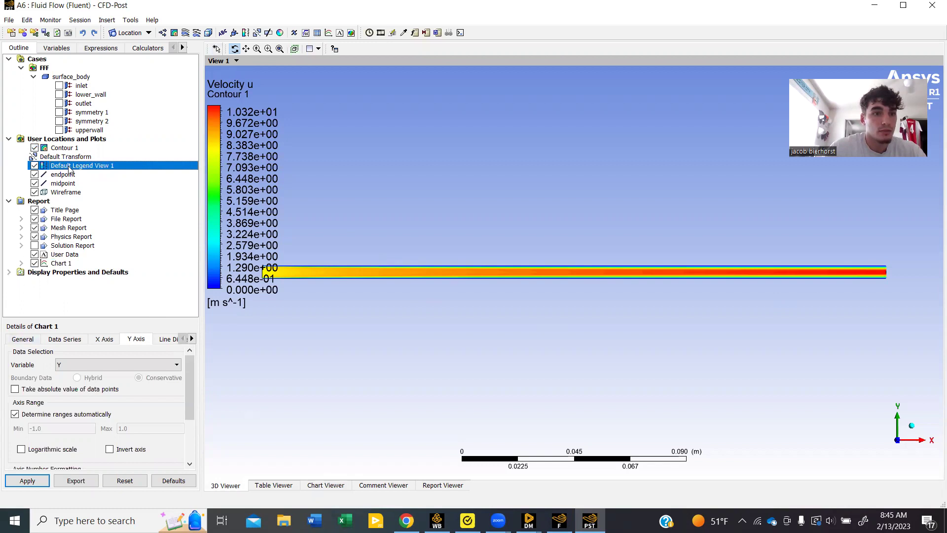
left_click(105, 381)
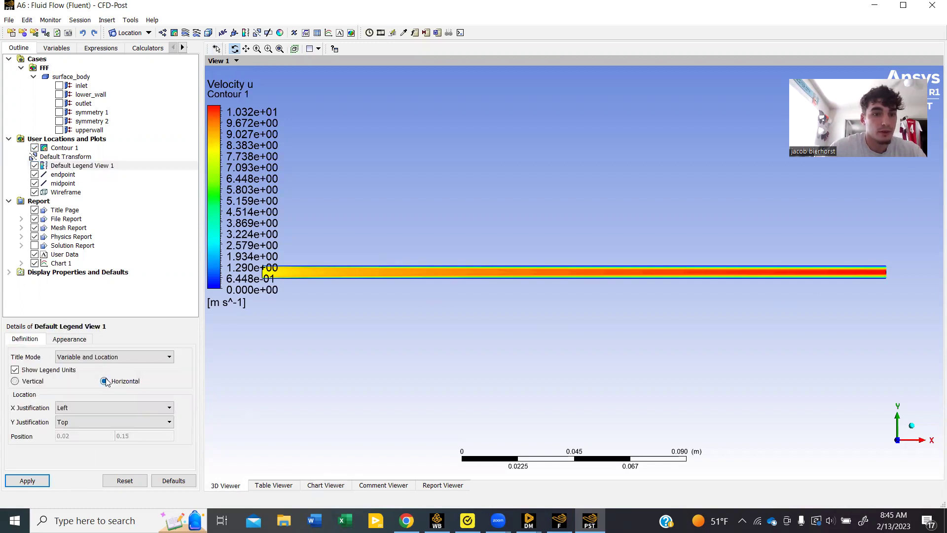
left_click(70, 340)
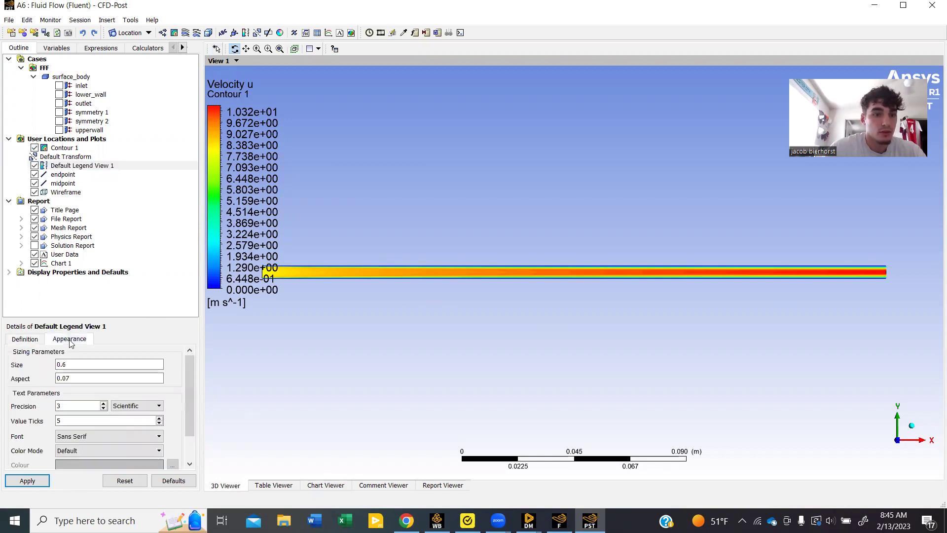
left_click(146, 405)
left_click(131, 422)
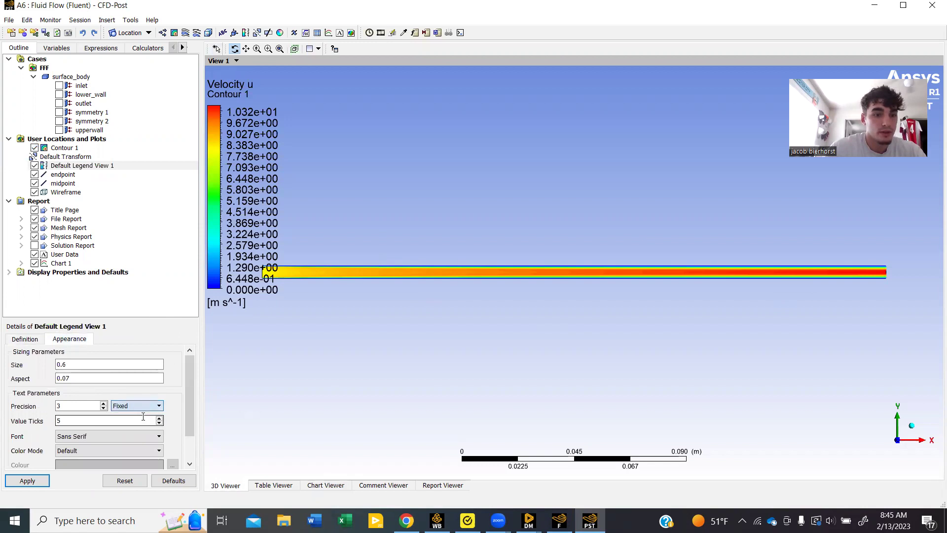
left_click(103, 408)
left_click(14, 480)
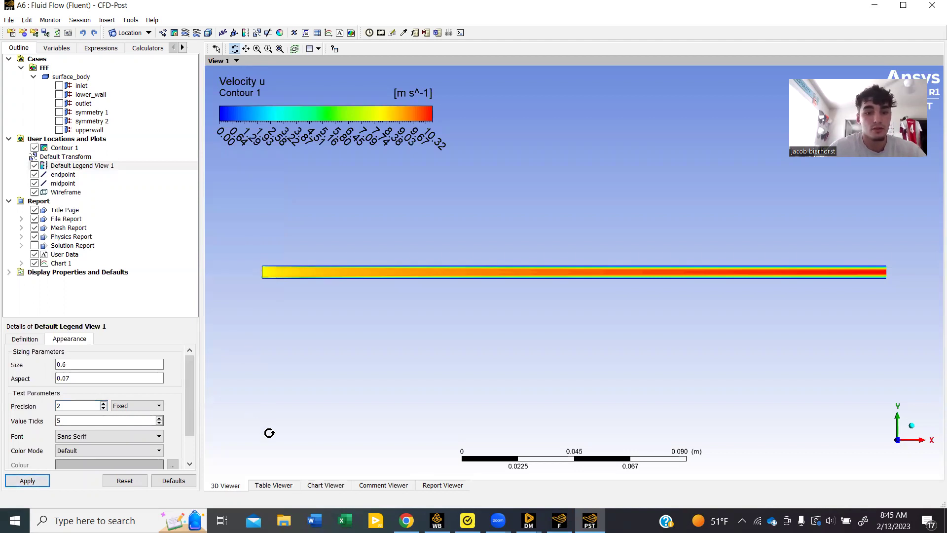
- Review the table and the Velocity Profiles chart, then return to the 3D view
left_click(285, 485)
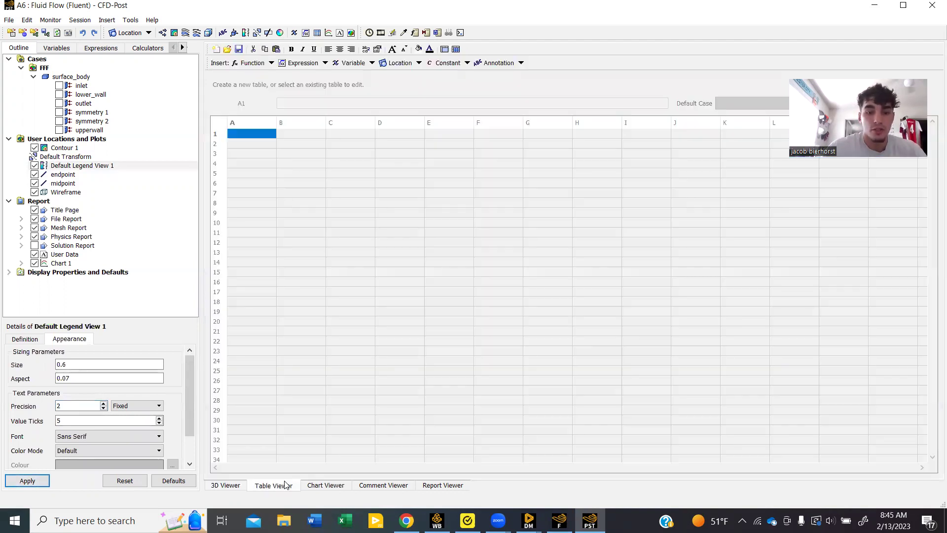
left_click(325, 485)
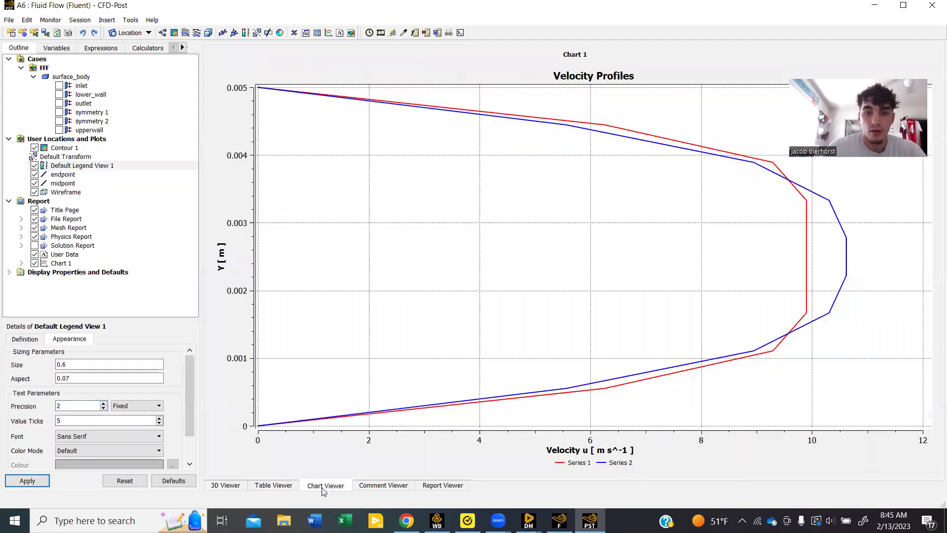
left_click(237, 488)
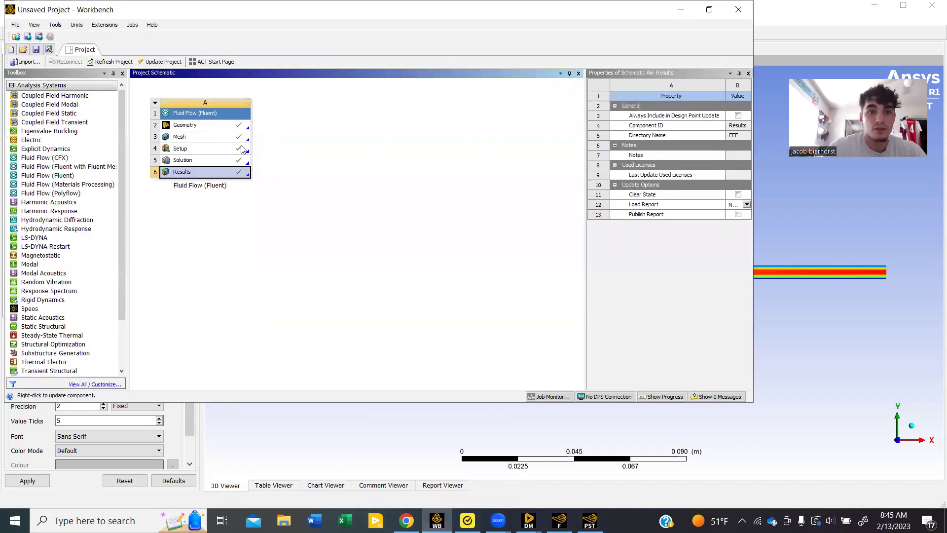
- Open Fluent from the Setup cell and change air's viscosity to 0.01 kg/(m·s)
left_click(242, 149)
double_click(242, 149)
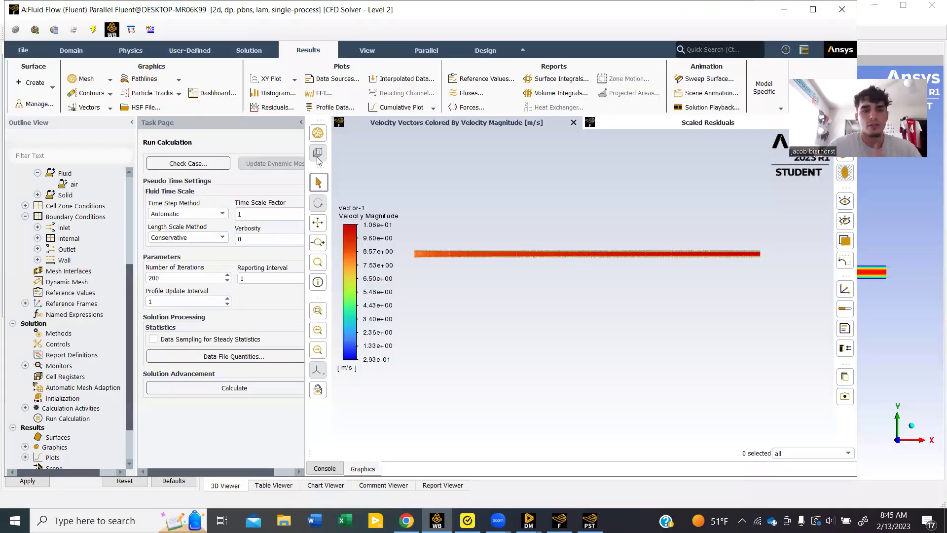
scroll(127, 192, "up", 5)
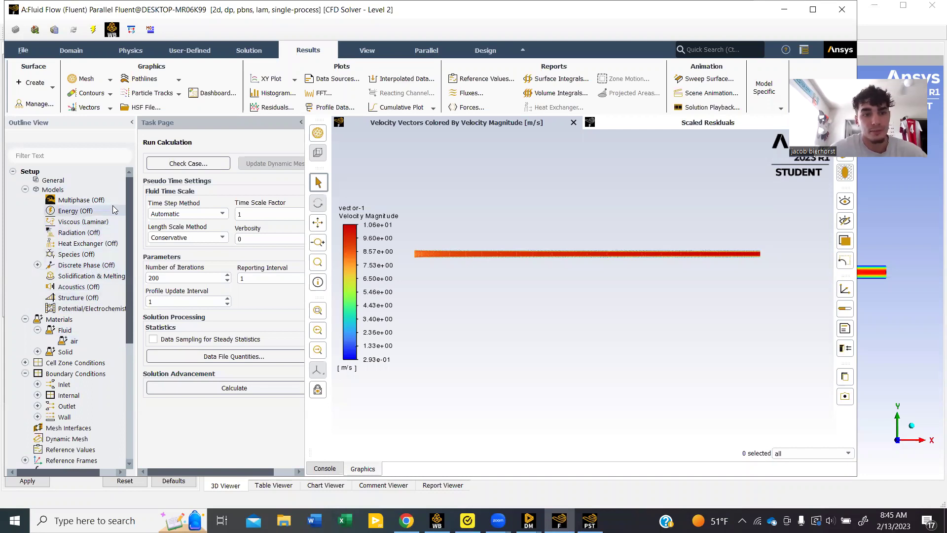
double_click(72, 341)
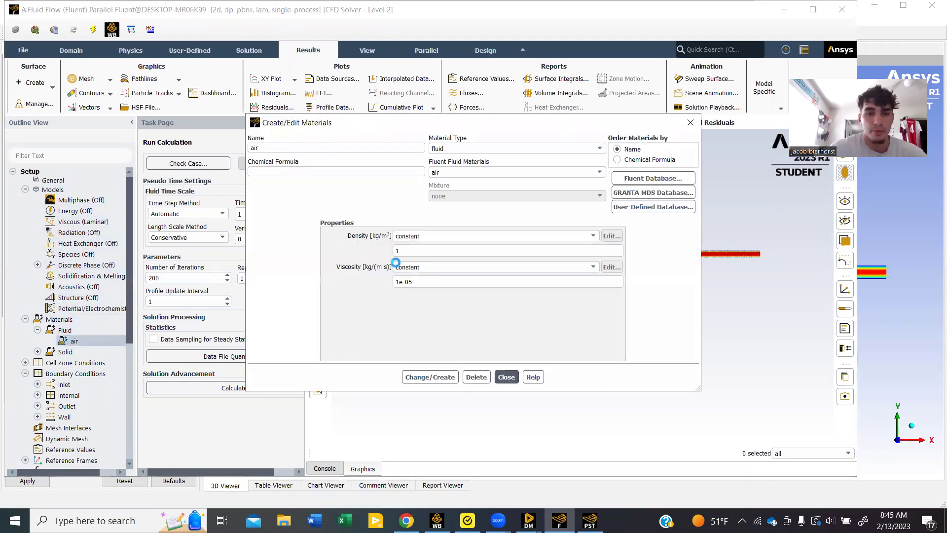
left_click(479, 281)
key("BackSpace")
key("BackSpace")
key("BackSpace")
key("BackSpace")
key("BackSpace")
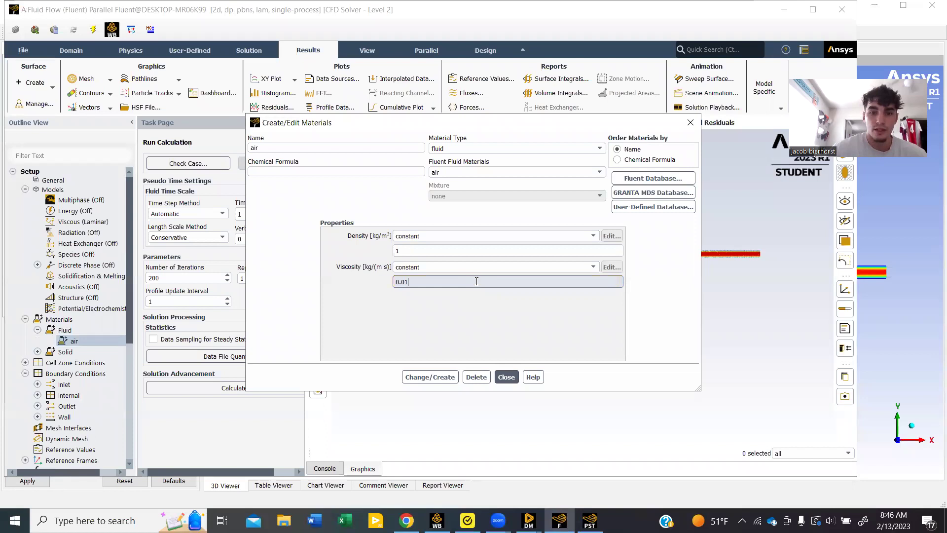
type("0.01")
left_click(453, 375)
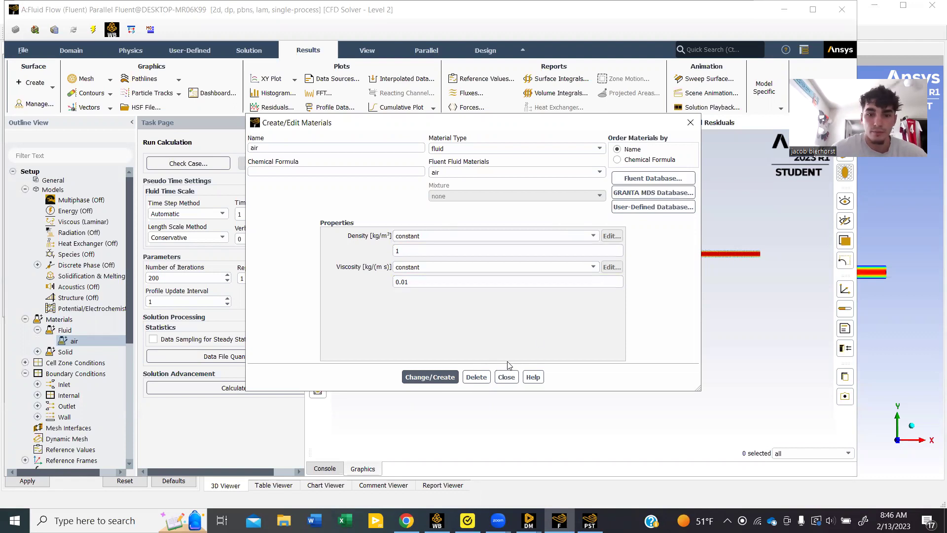
- Change the inlet boundary type to pressure-inlet, keeping 0 Pa gauge total pressure
left_click(506, 377)
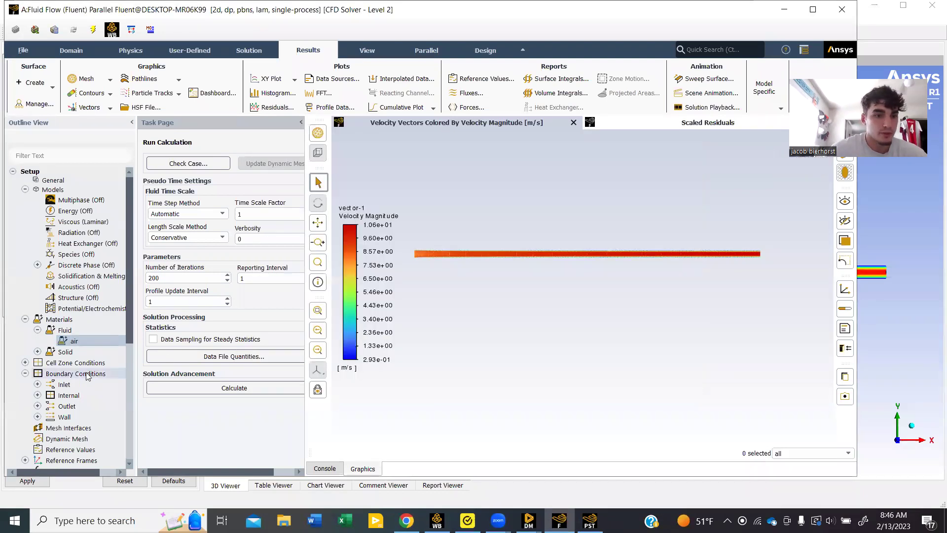
double_click(88, 375)
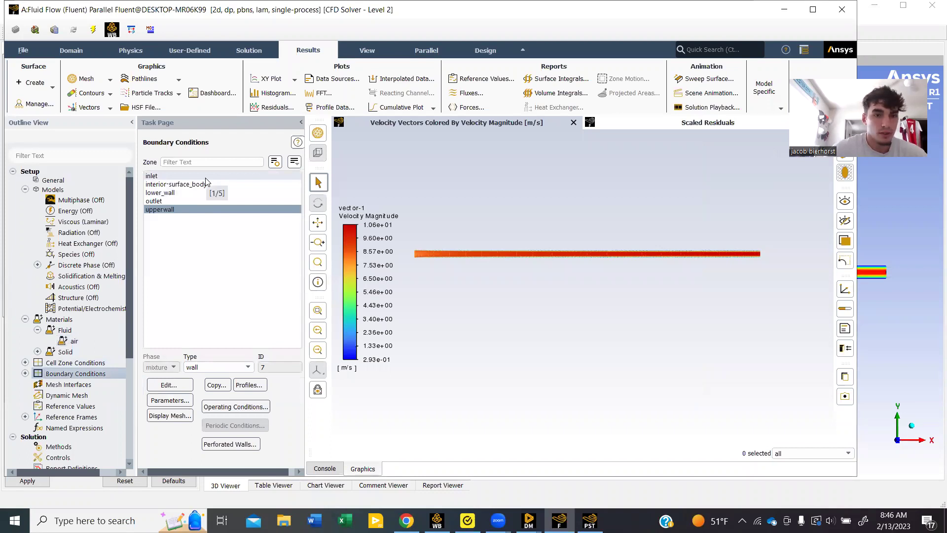
left_click(205, 176)
left_click(247, 367)
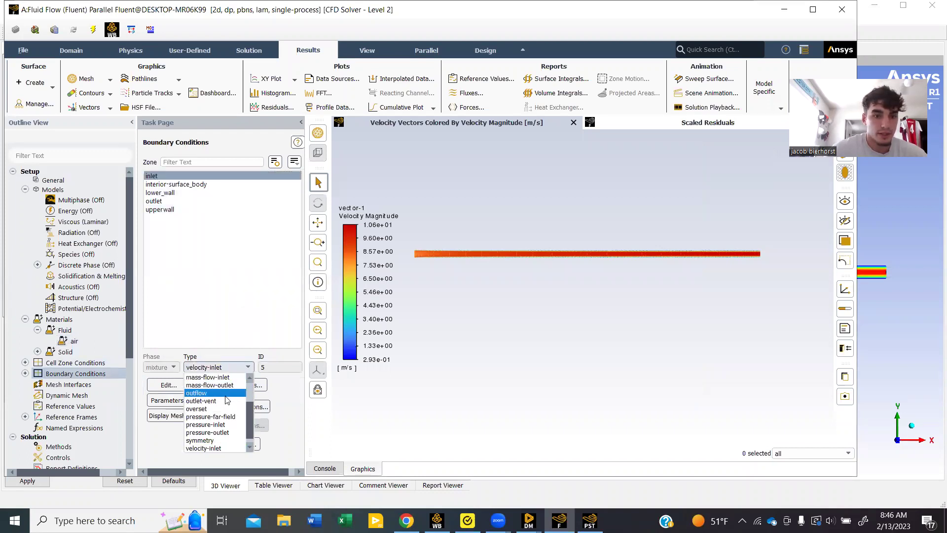
left_click(220, 424)
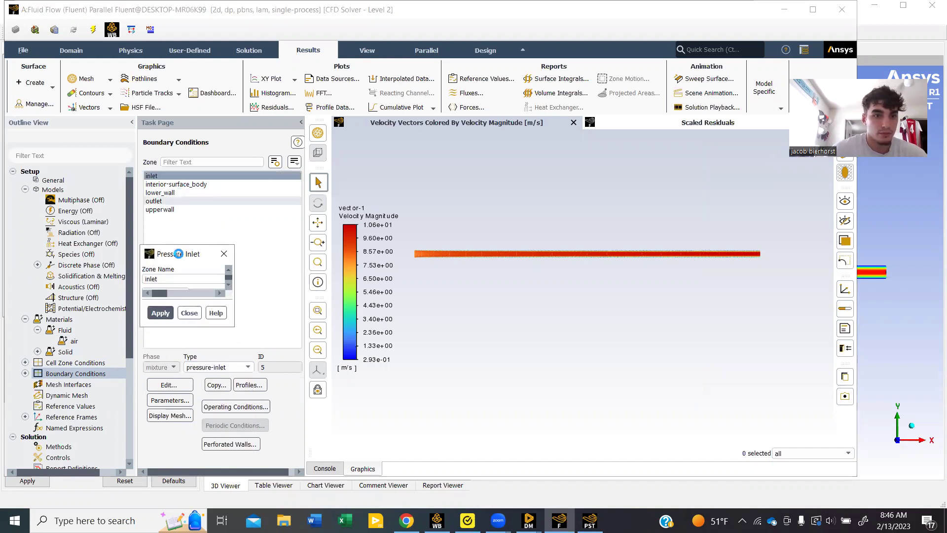
left_click(286, 403)
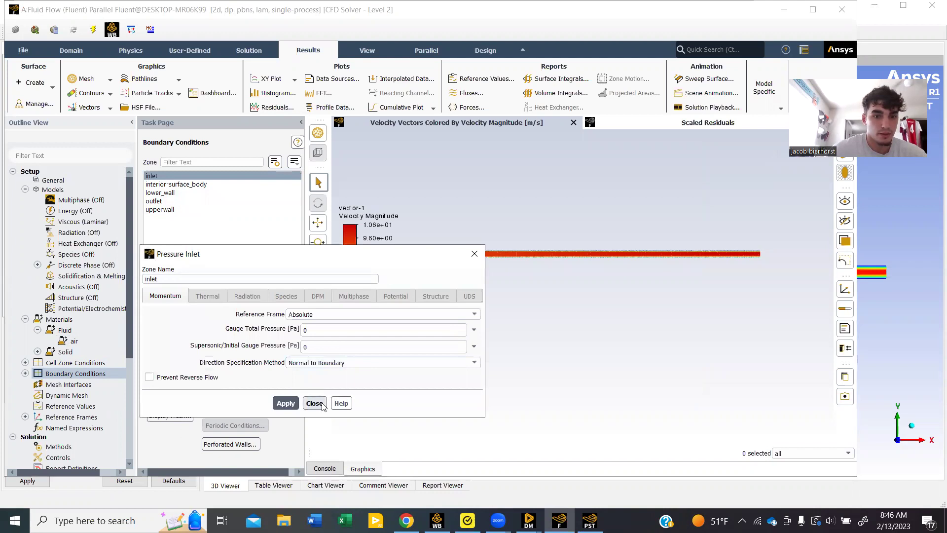
left_click(314, 403)
left_click(169, 210)
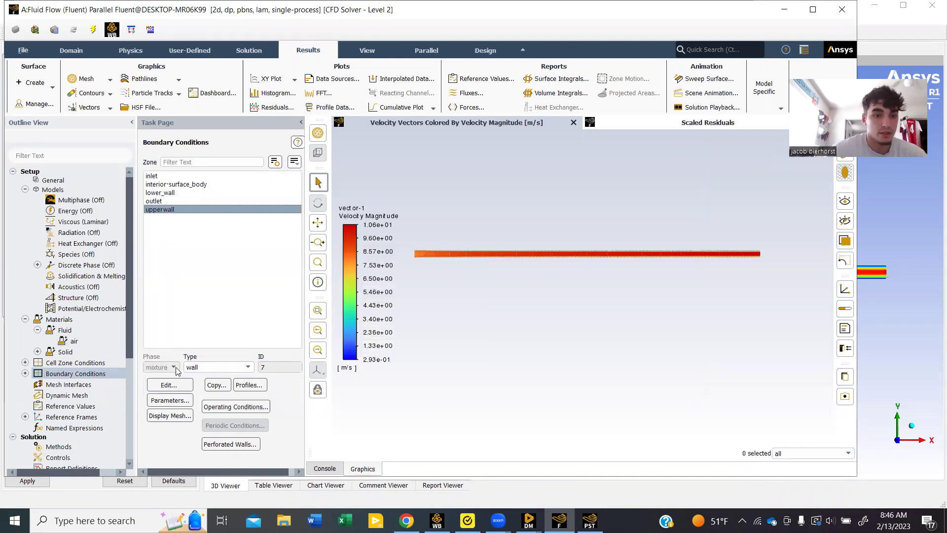
left_click(178, 384)
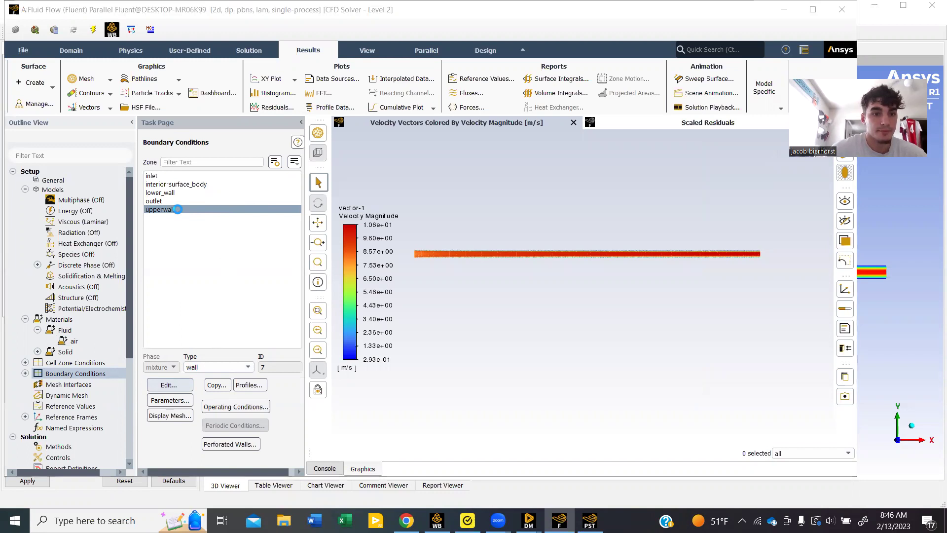
- Make upperwall a moving wall at 0.1 m/s in X, then recheck its settings
left_click(296, 230)
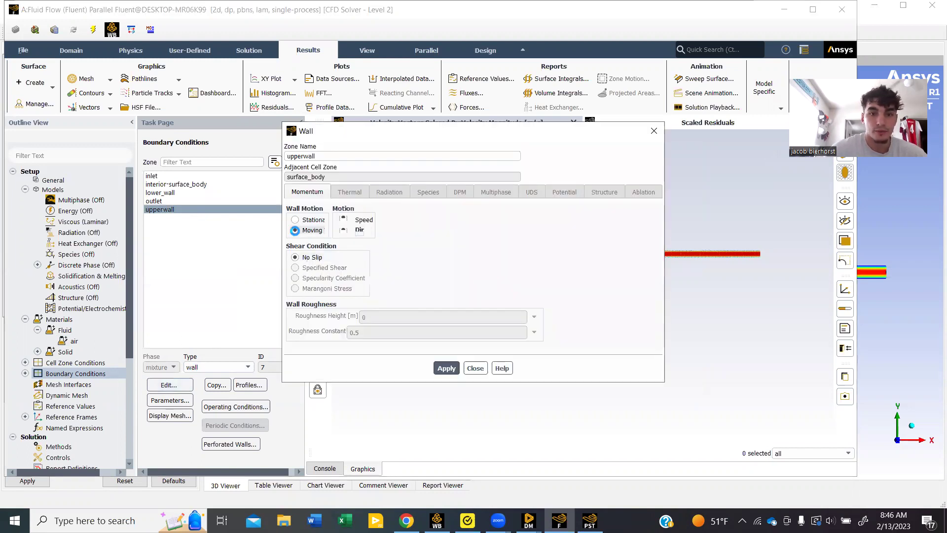
left_click(557, 227)
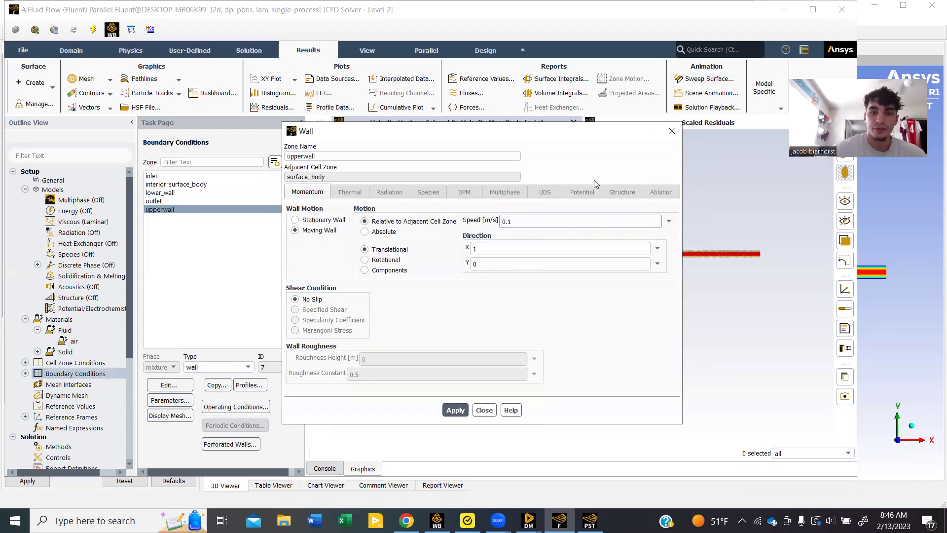
left_click(450, 411)
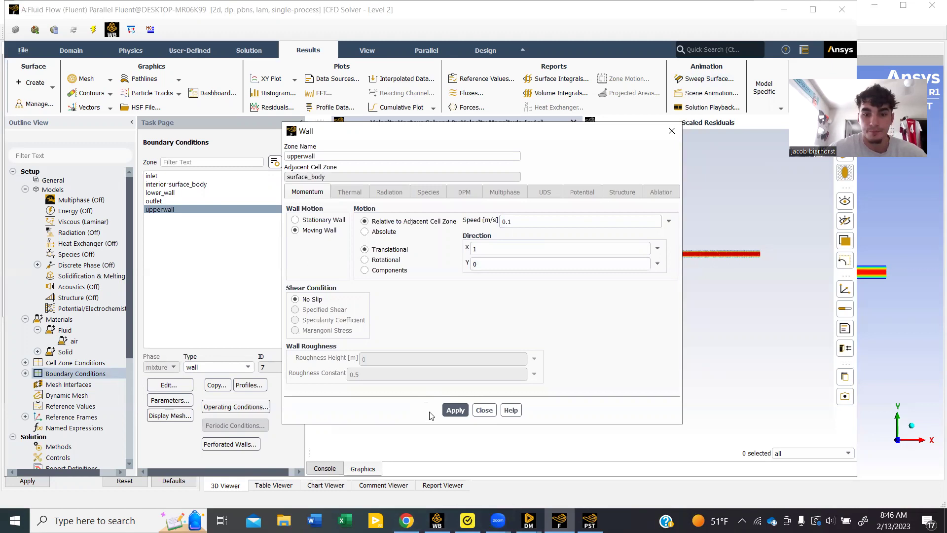
left_click(483, 410)
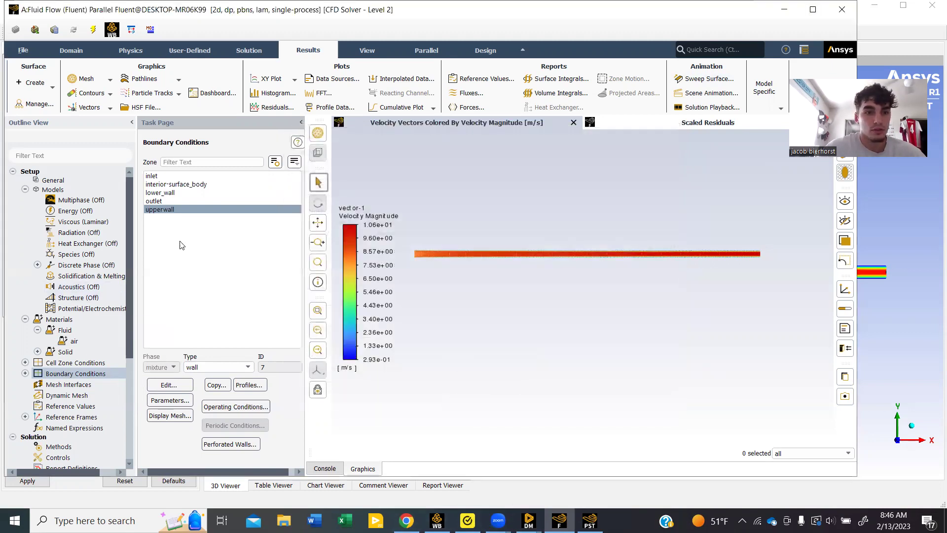
left_click(192, 212)
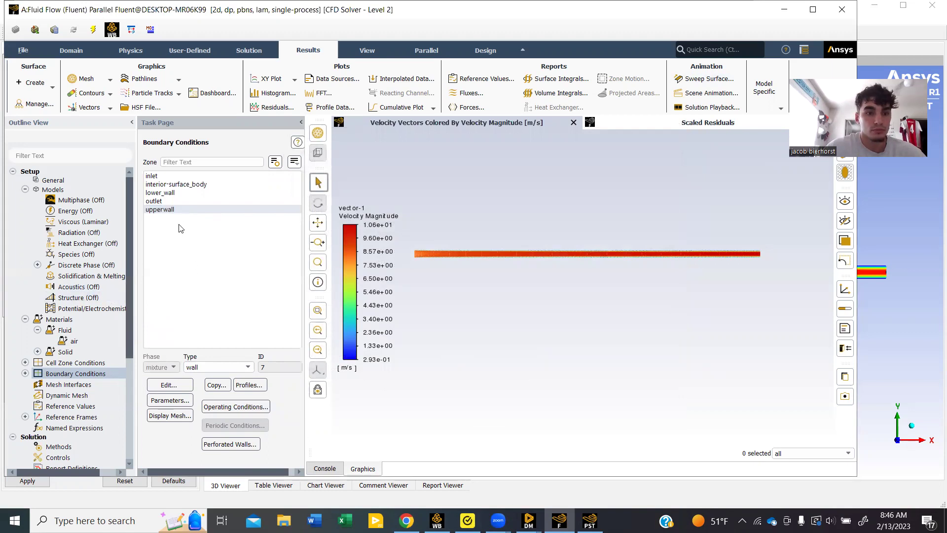
left_click(177, 210)
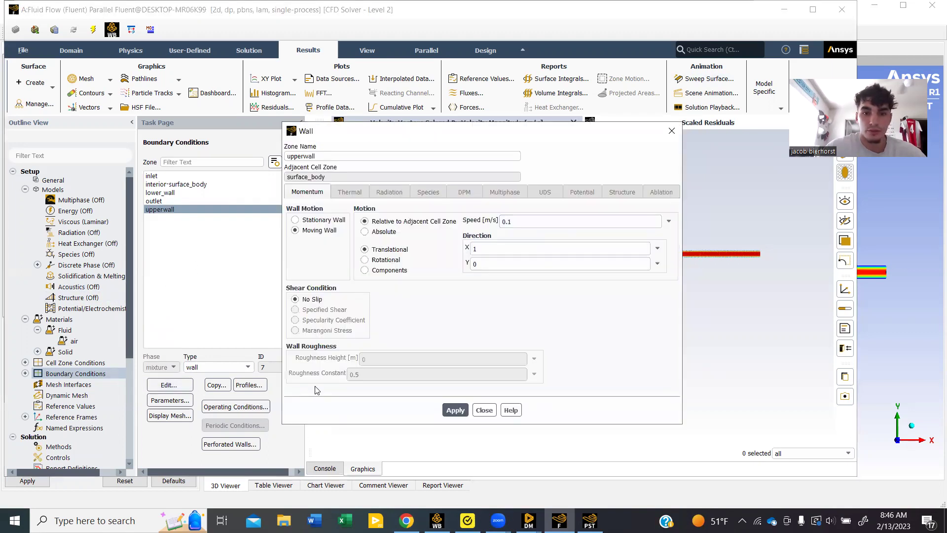
left_click(484, 410)
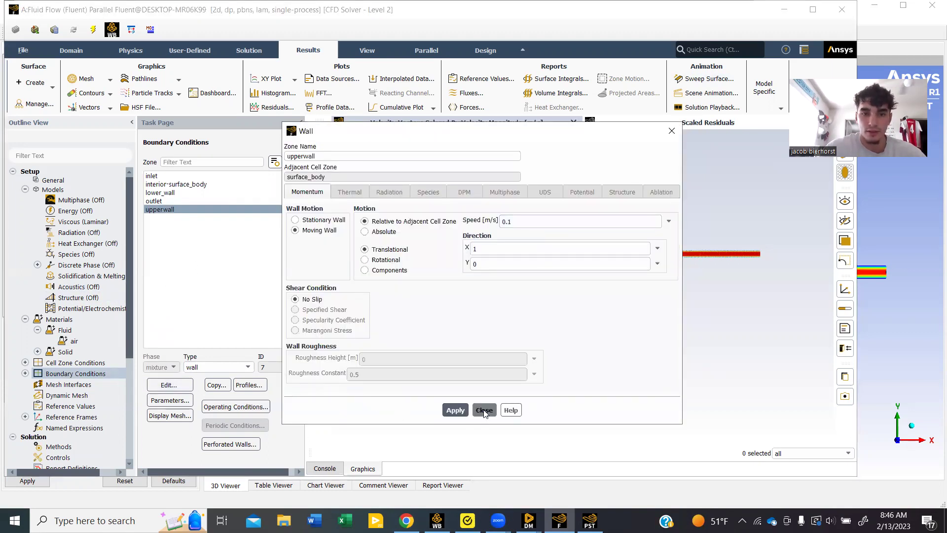
- Set Reference Values to compute from the inlet zone
scroll(74, 405, "down", 1)
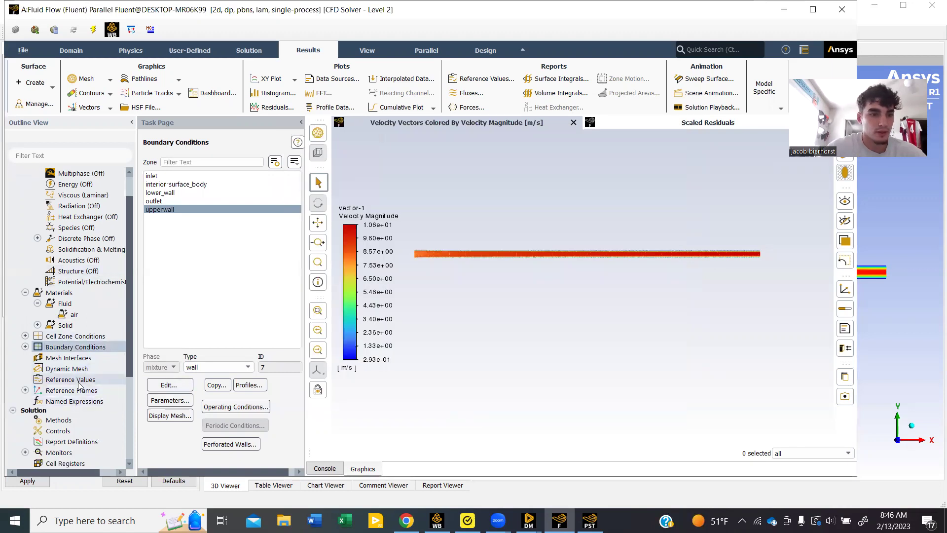
left_click(74, 380)
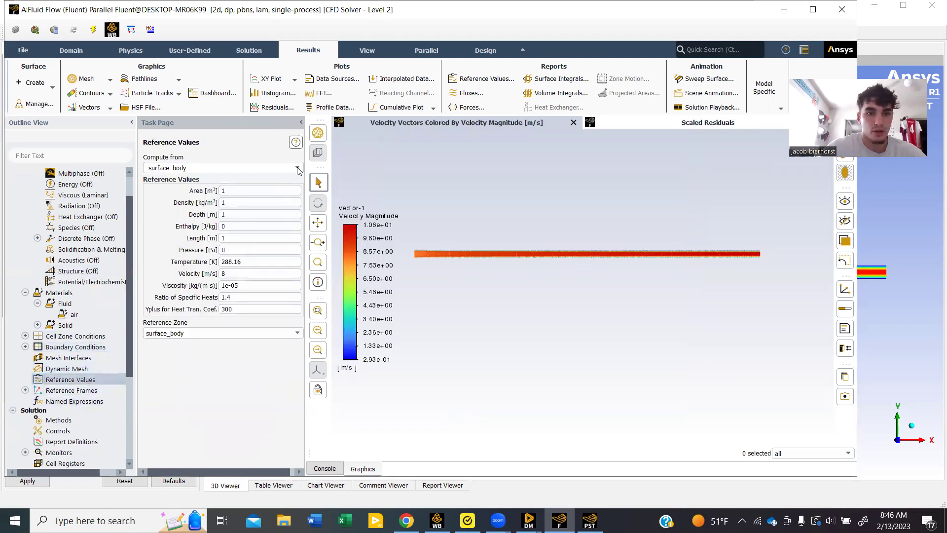
left_click(297, 168)
left_click(204, 188)
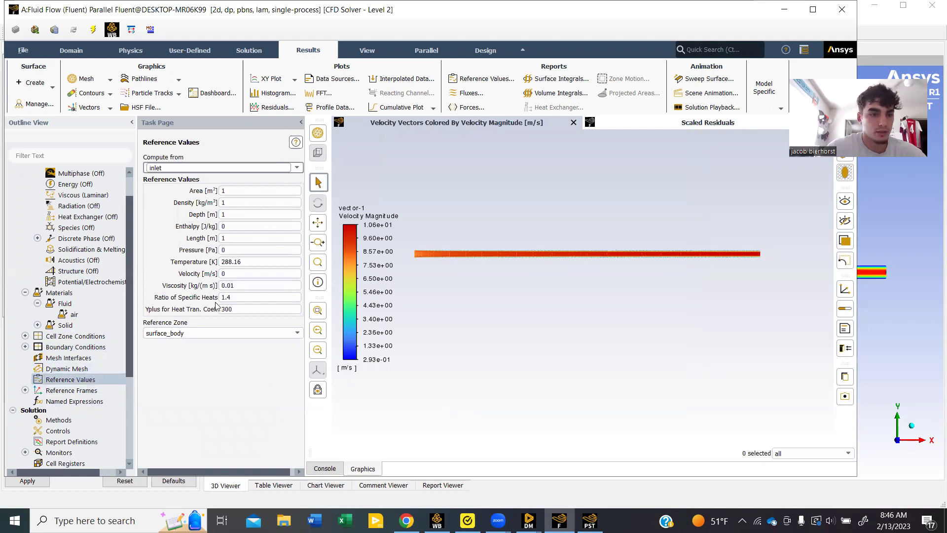
- Start the 200-iteration calculation from Run Calculation
scroll(71, 417, "down", 2)
left_click(70, 420)
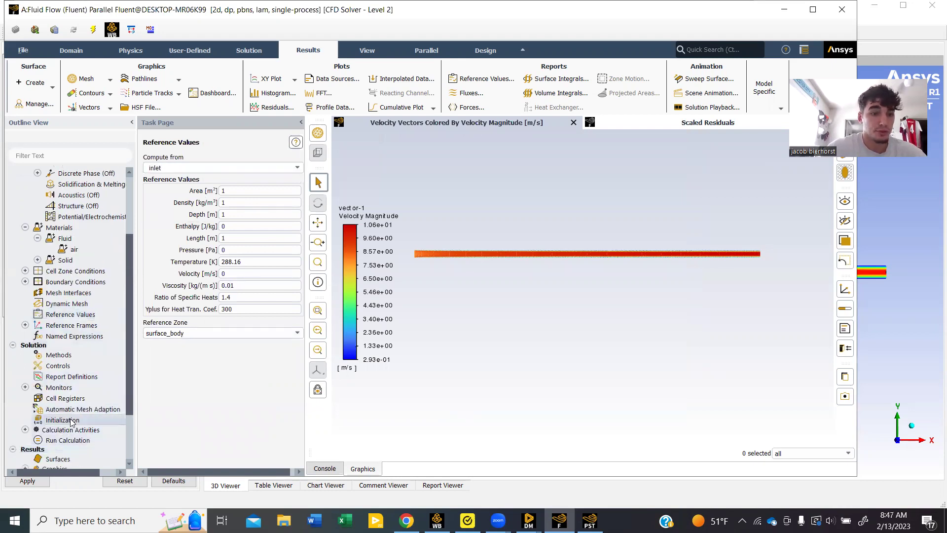
left_click(83, 441)
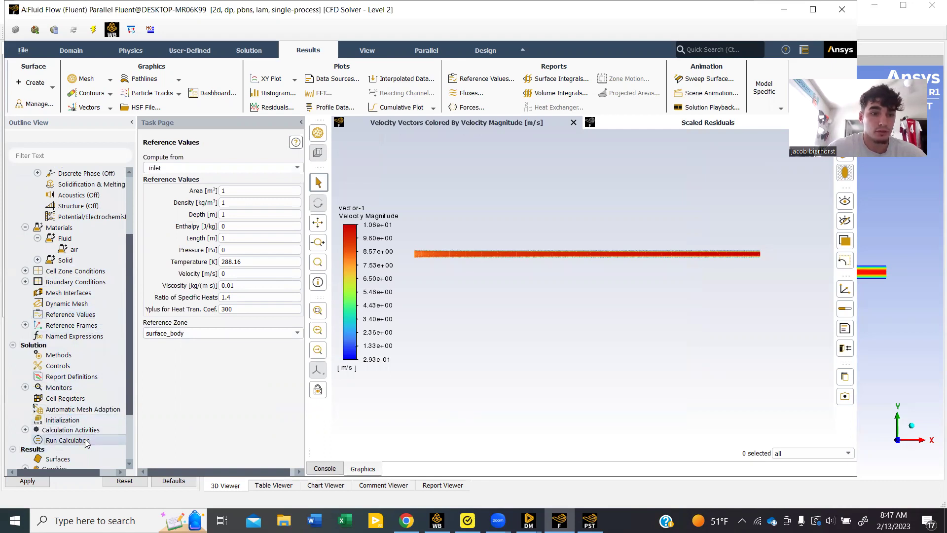
double_click(84, 440)
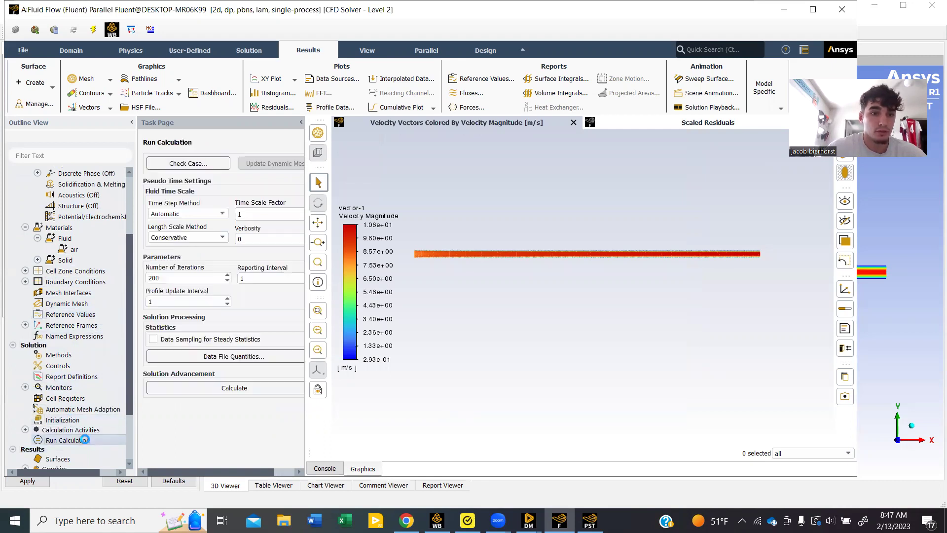
left_click(224, 387)
- Accept the changed settings and run all 200 iterations until velocity vectors peak at 9.95e-02 m/s
left_click(225, 316)
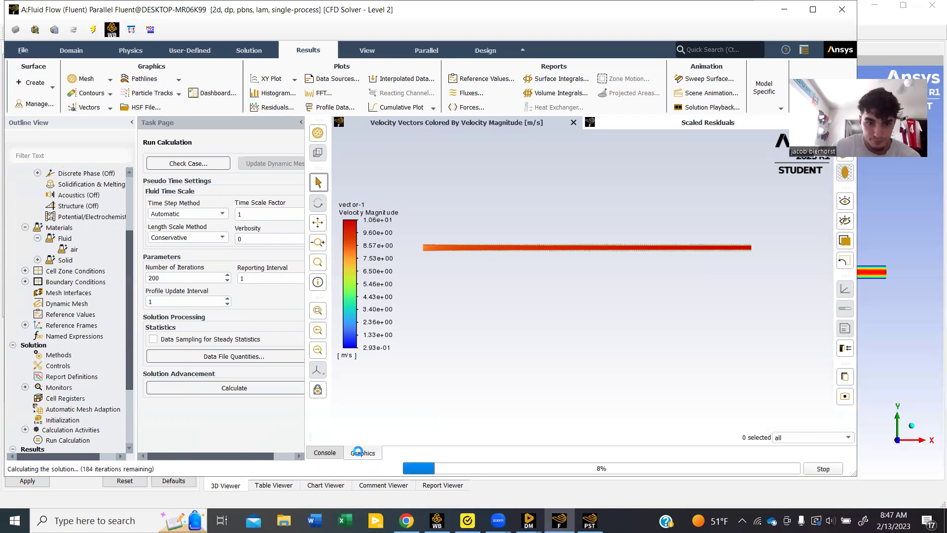
left_click(338, 453)
left_click(350, 453)
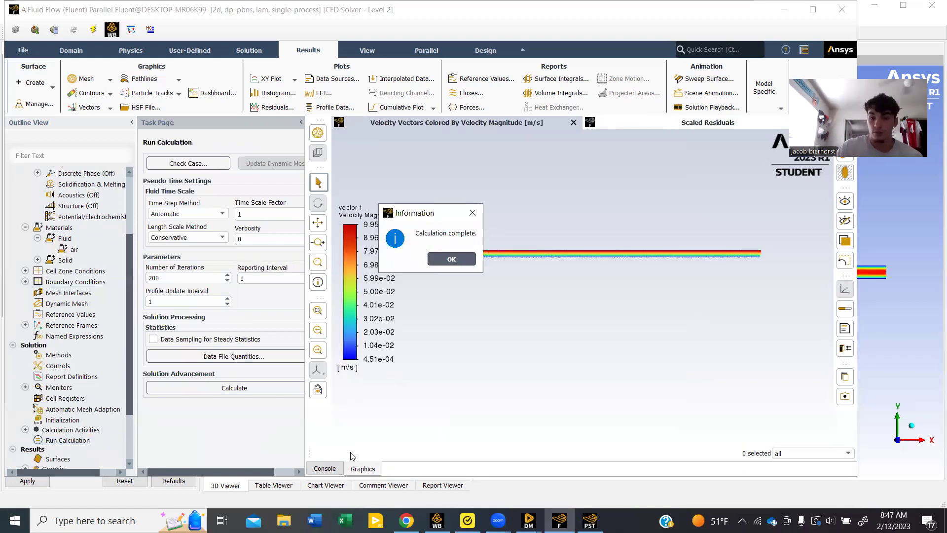
left_click(452, 259)
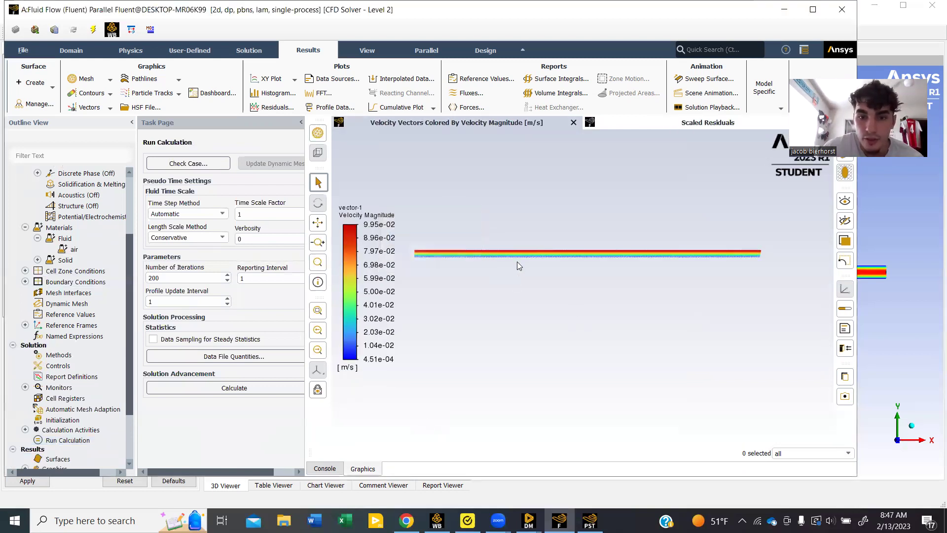
scroll(528, 267, "up", 2)
scroll(528, 268, "down", 1)
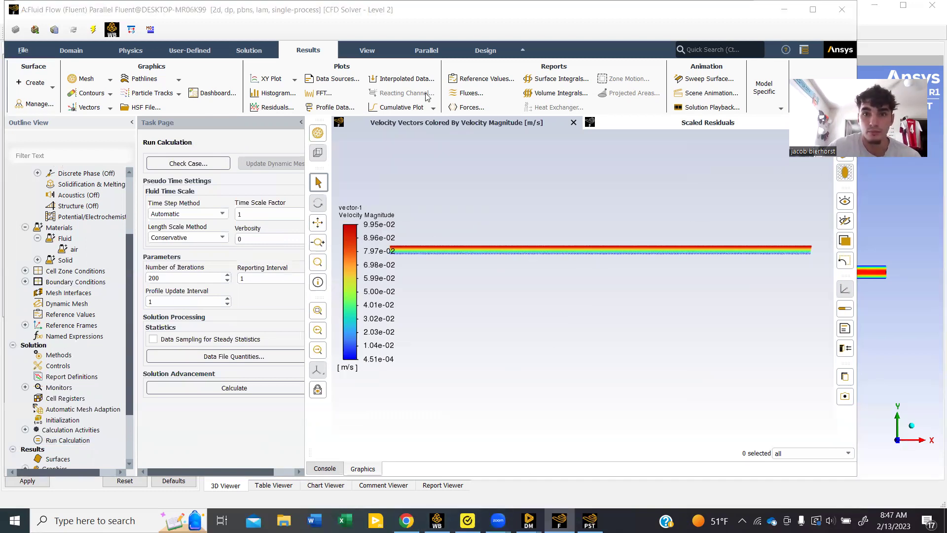
- Update the Setup and Solution cells in the Workbench project, then select the Results cell
left_click(437, 521)
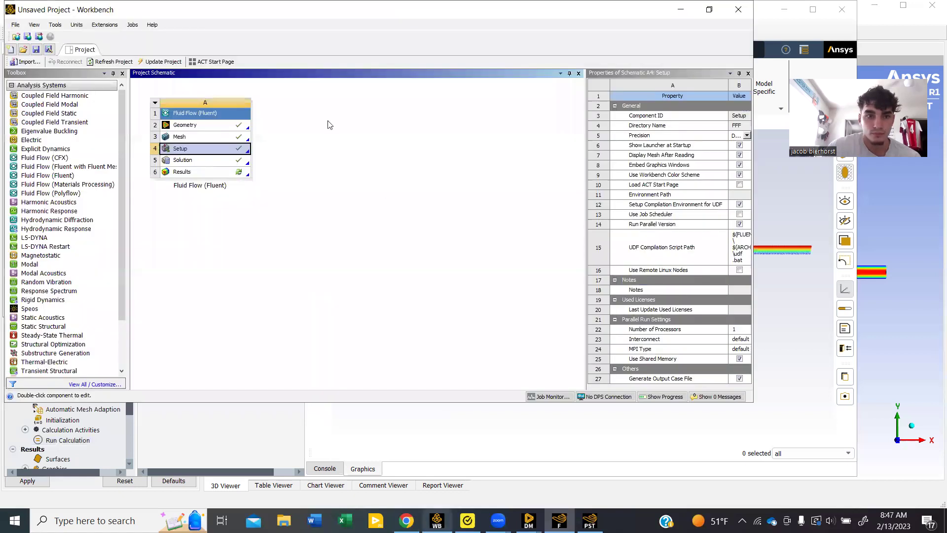
right_click(229, 152)
left_click(266, 213)
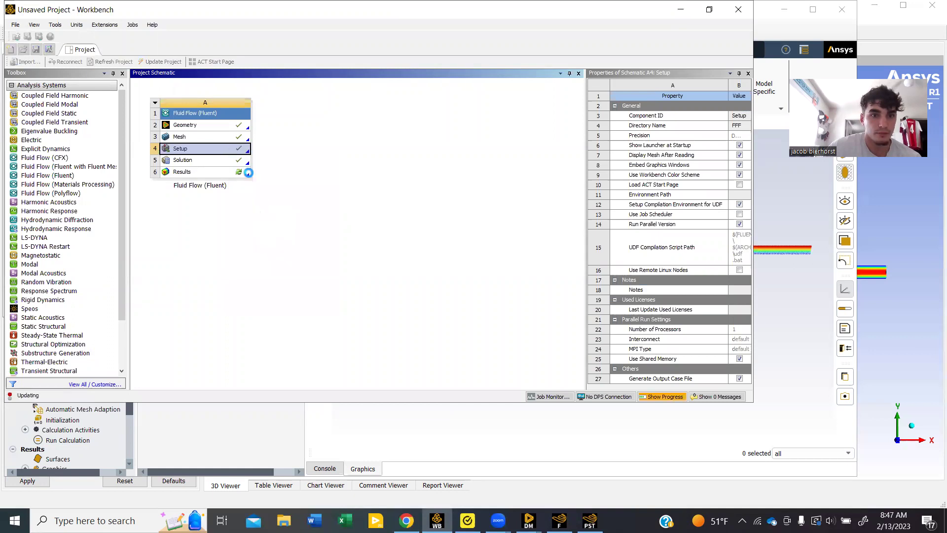
left_click(236, 163)
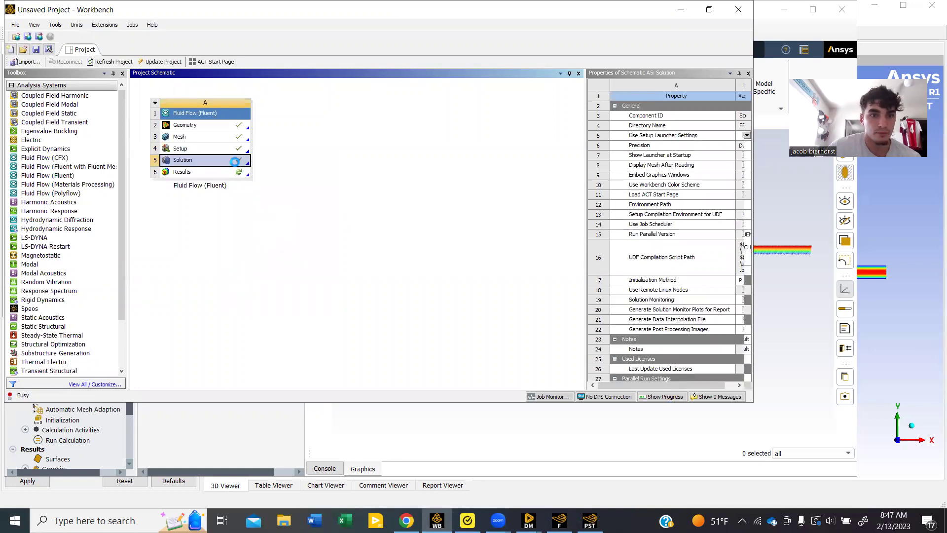
right_click(235, 163)
left_click(285, 253)
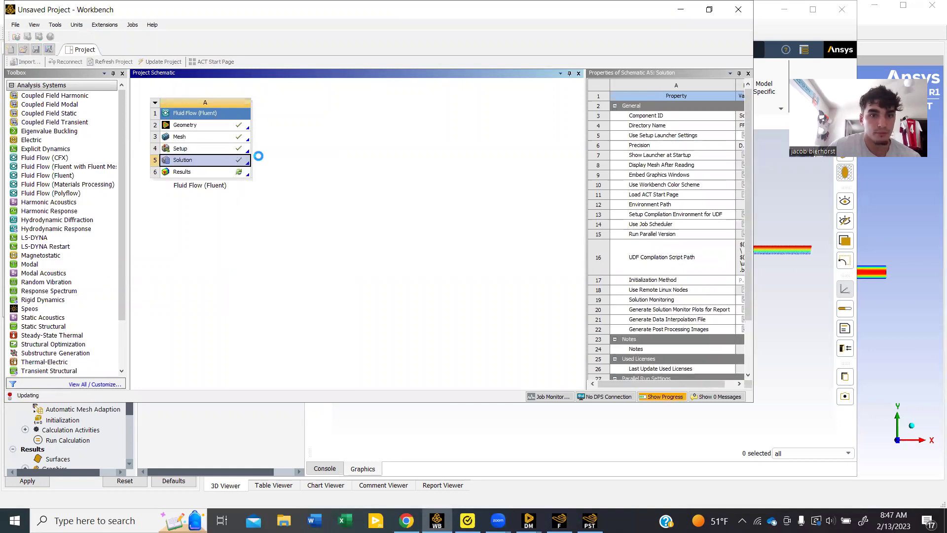
left_click(243, 175)
- Open Results in CFD-Post, accept the new upstream data, and inspect the 0–0.10 m/s velocity contour
double_click(242, 175)
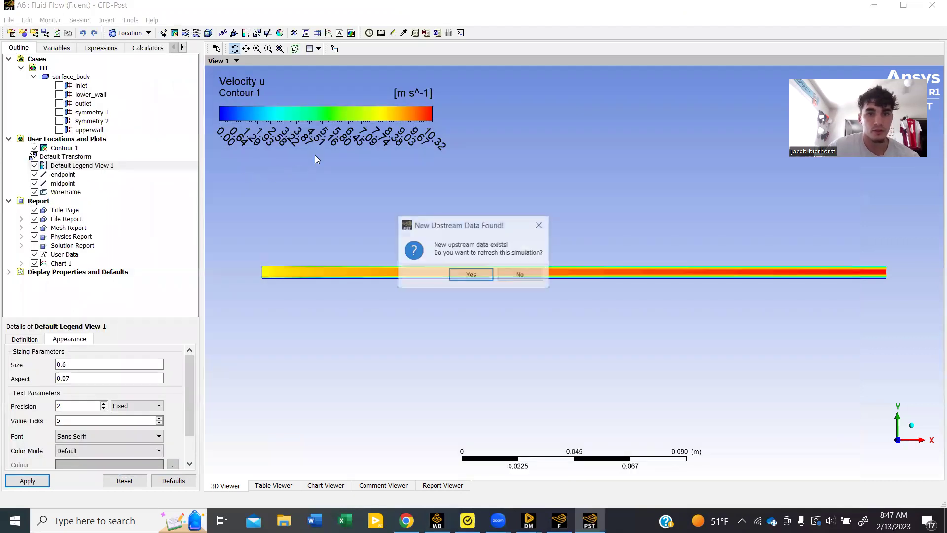
left_click(470, 276)
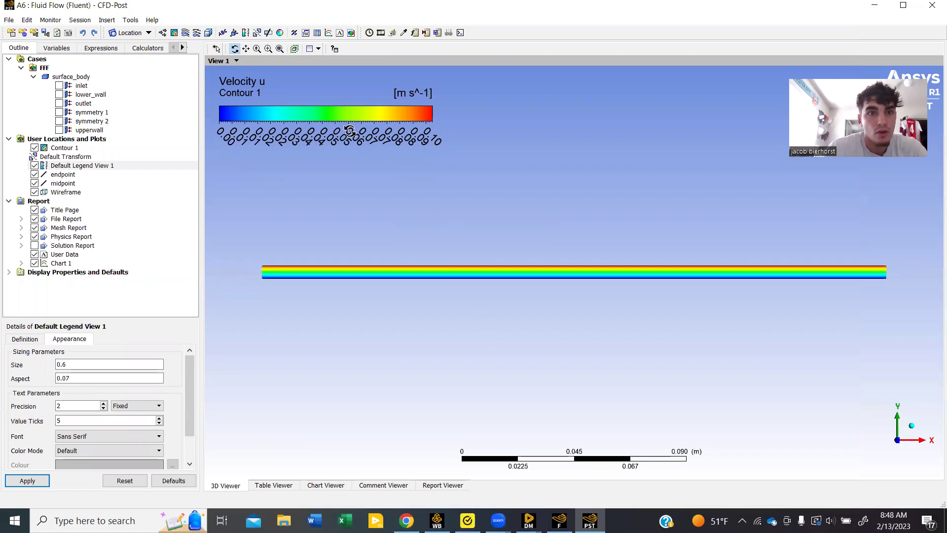
scroll(715, 303, "up", 2)
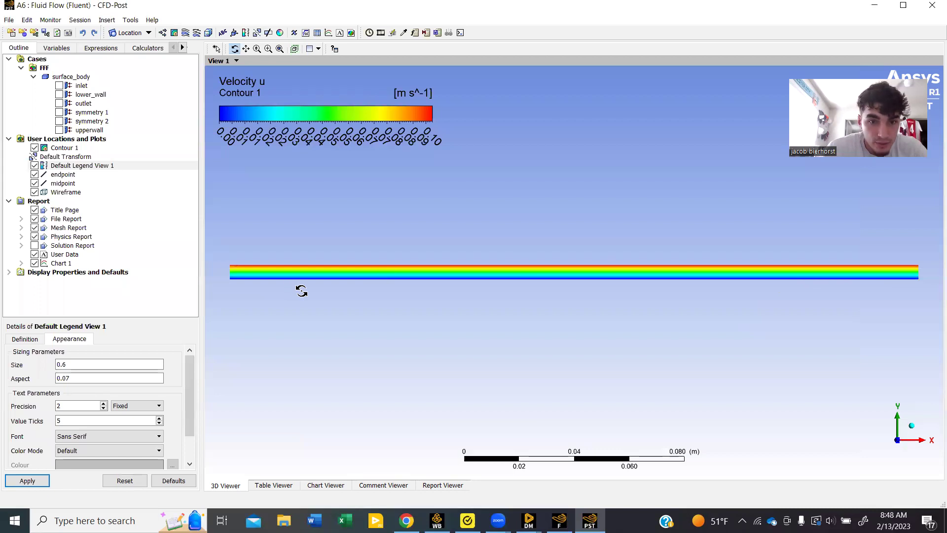
left_click_drag(300, 290, 492, 270)
scroll(492, 270, "up", 5)
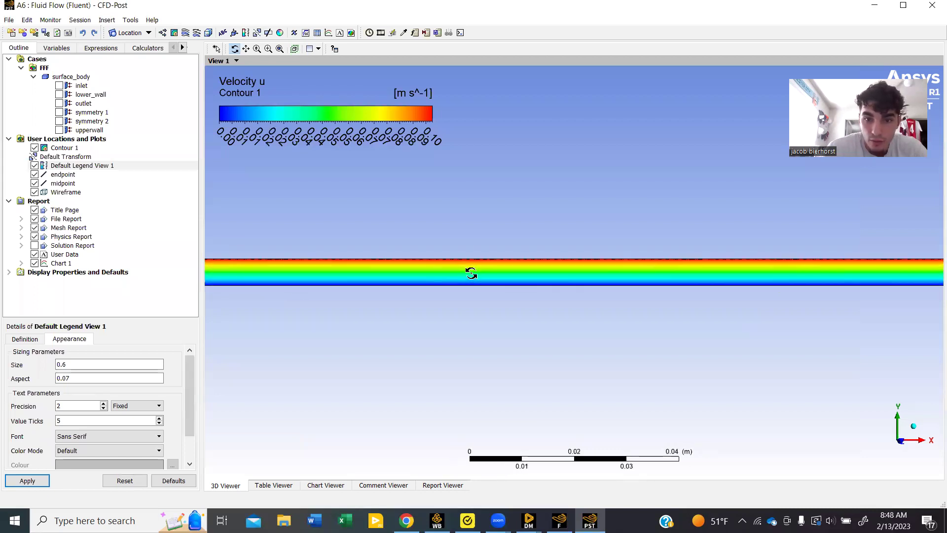
scroll(457, 255, "down", 4)
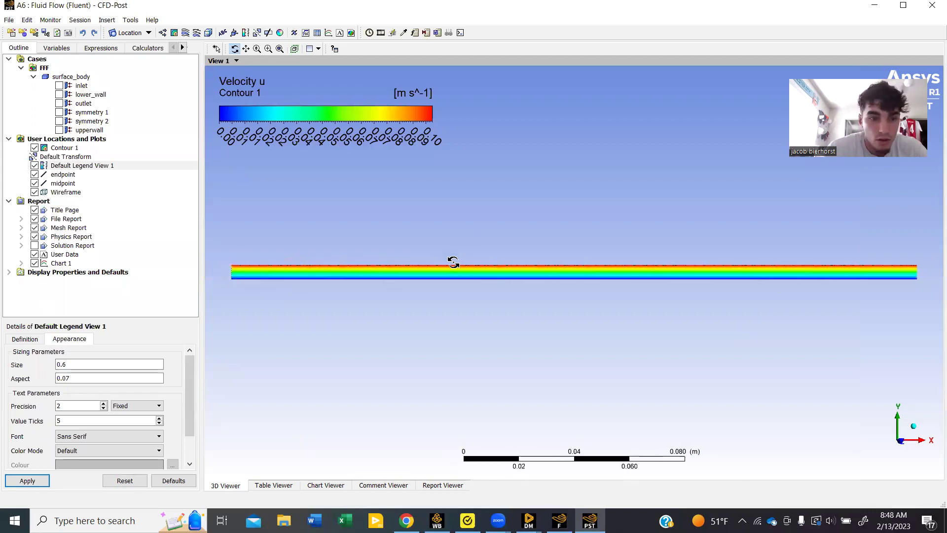
- Redraw the Velocity Profiles chart with the refreshed data to show the straight-line profile
left_click(341, 487)
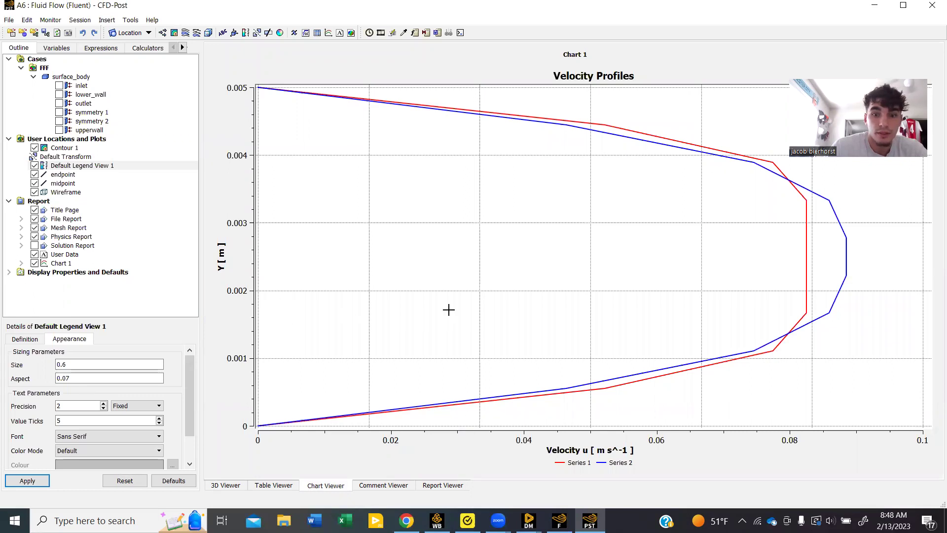
left_click(231, 490)
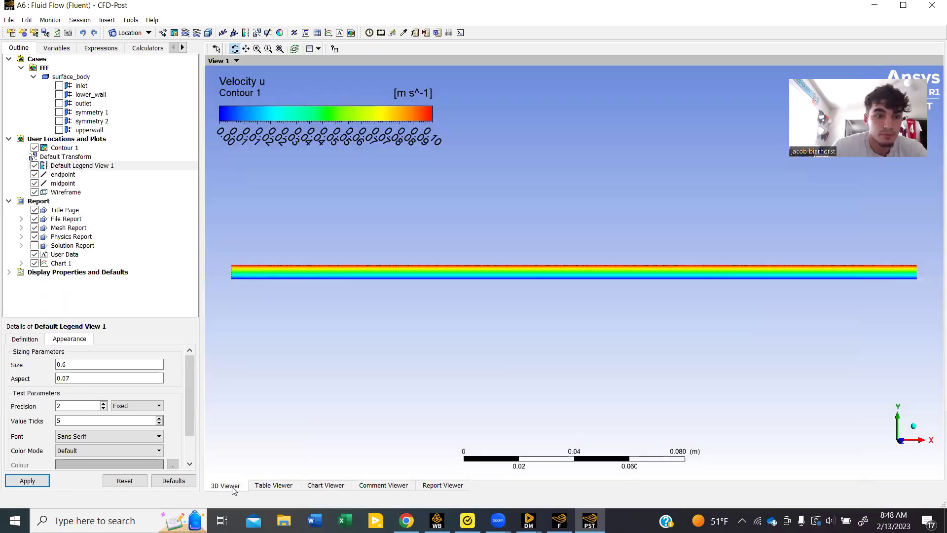
left_click(328, 489)
left_click(24, 340)
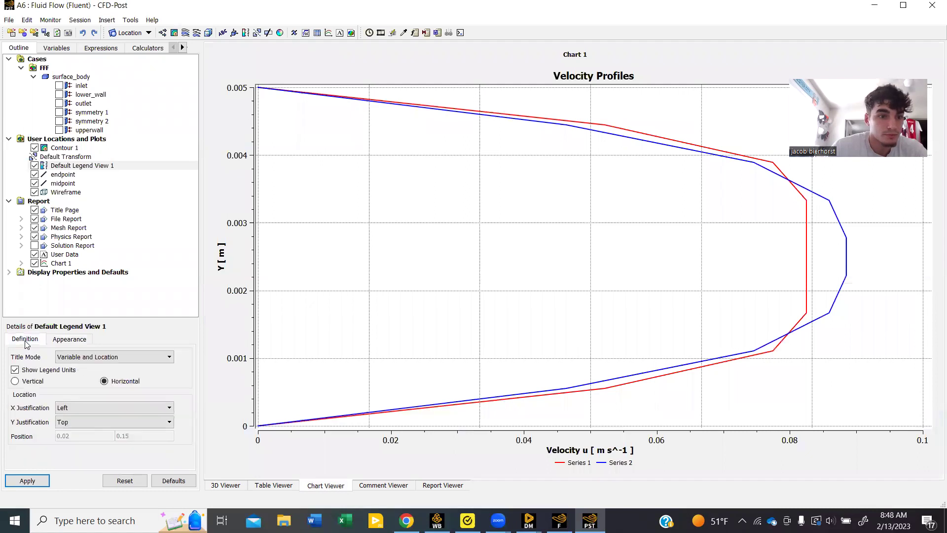
left_click(66, 339)
left_click(28, 481)
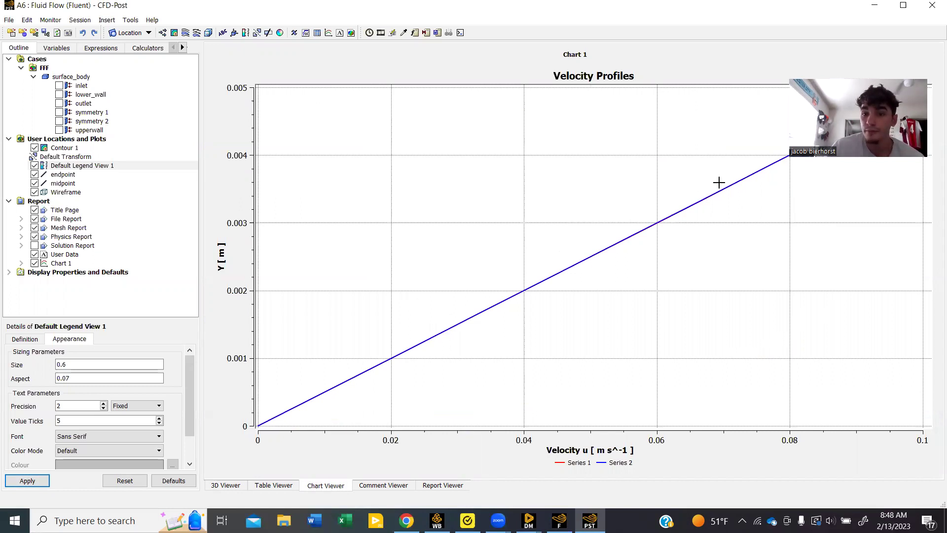
left_click(225, 486)
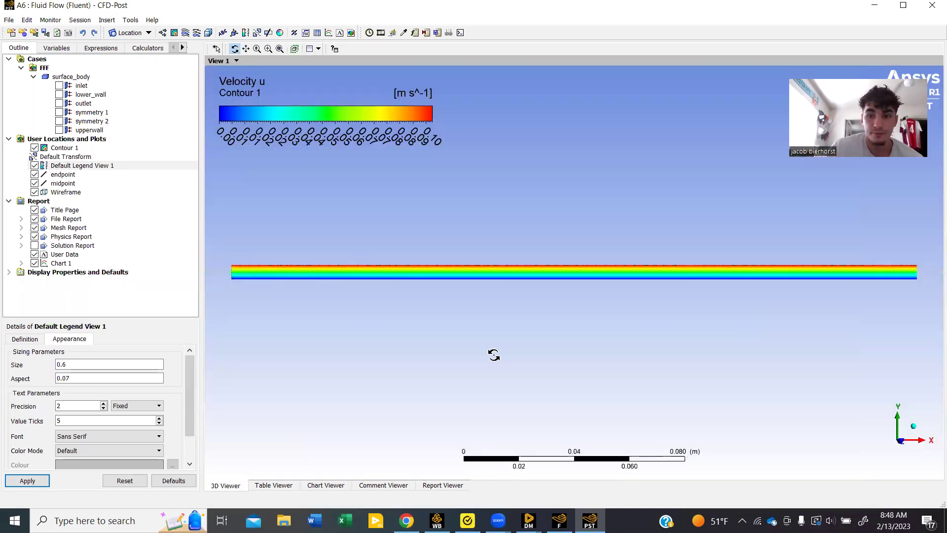
left_click_drag(493, 353, 575, 319)
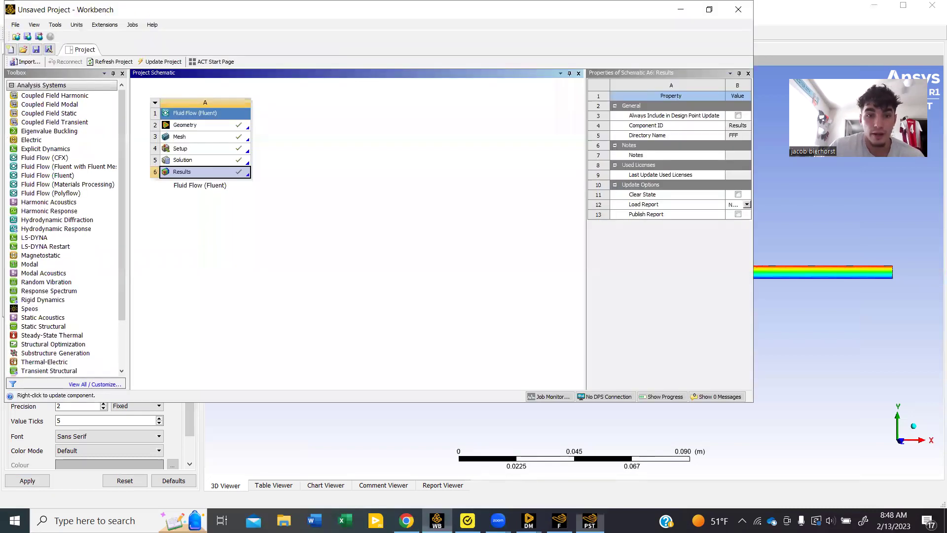
- Reopen the setup in Fluent and change the air material's viscosity to 1e-05 kg/m·s
left_click(437, 520)
double_click(213, 153)
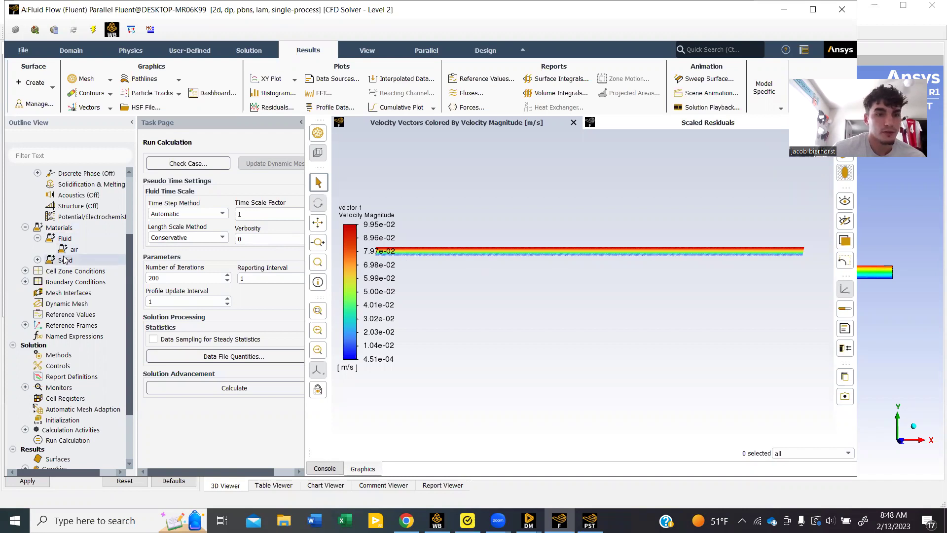
double_click(74, 250)
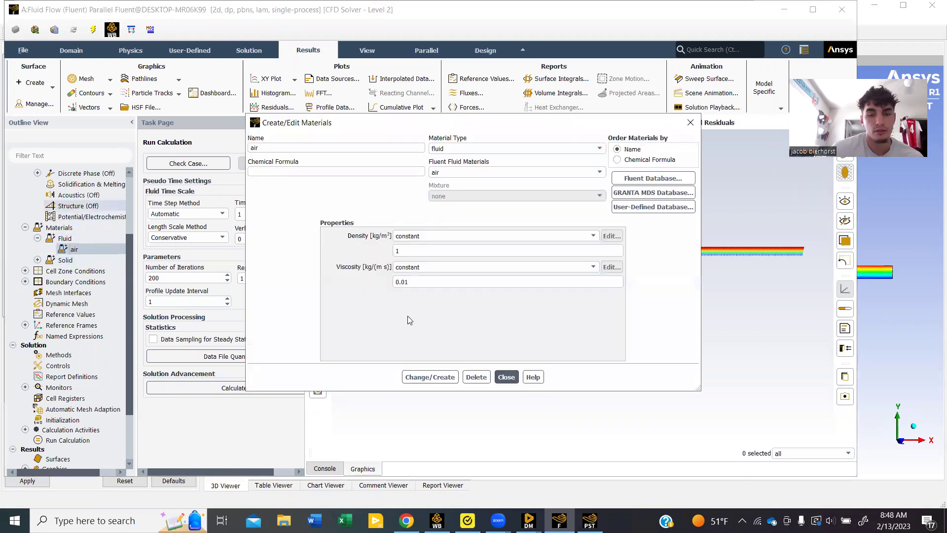
left_click(455, 284)
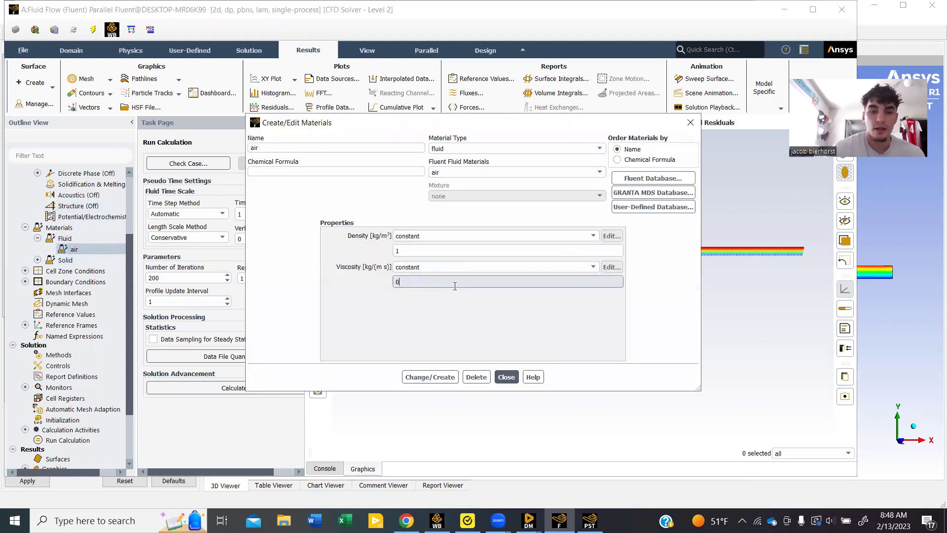
type("1")
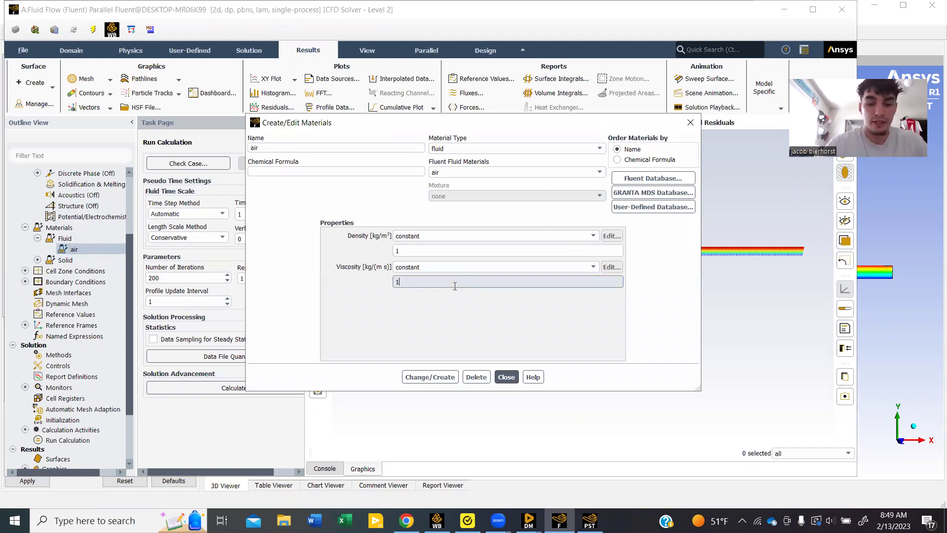
type("e-05")
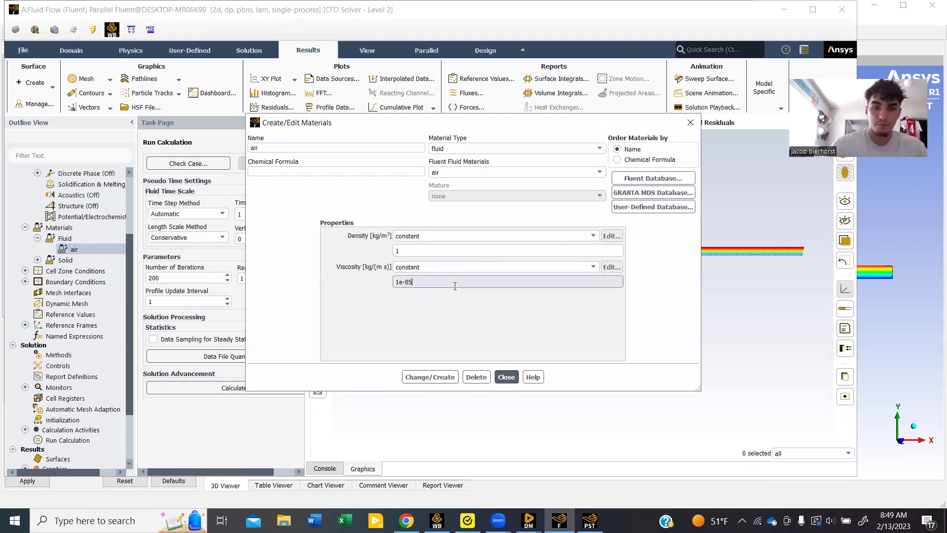
left_click(430, 377)
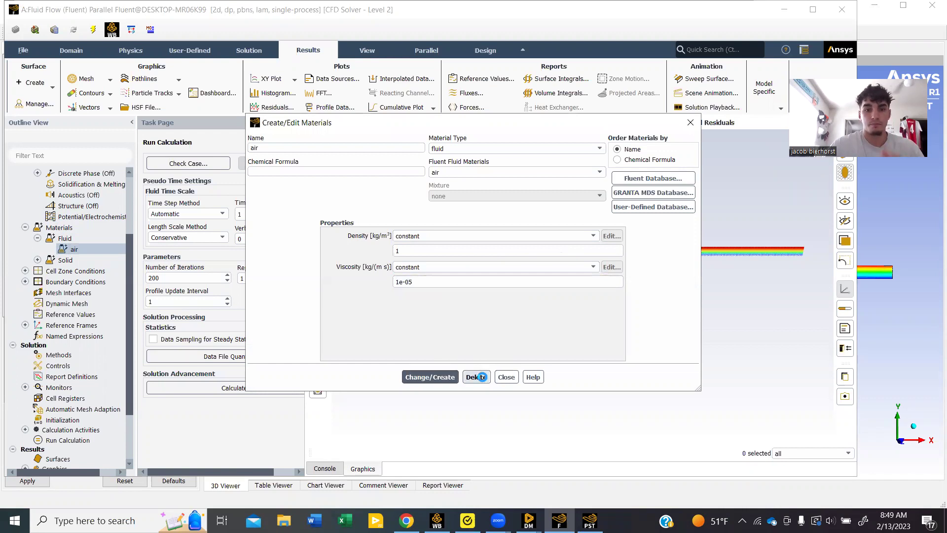
left_click(507, 377)
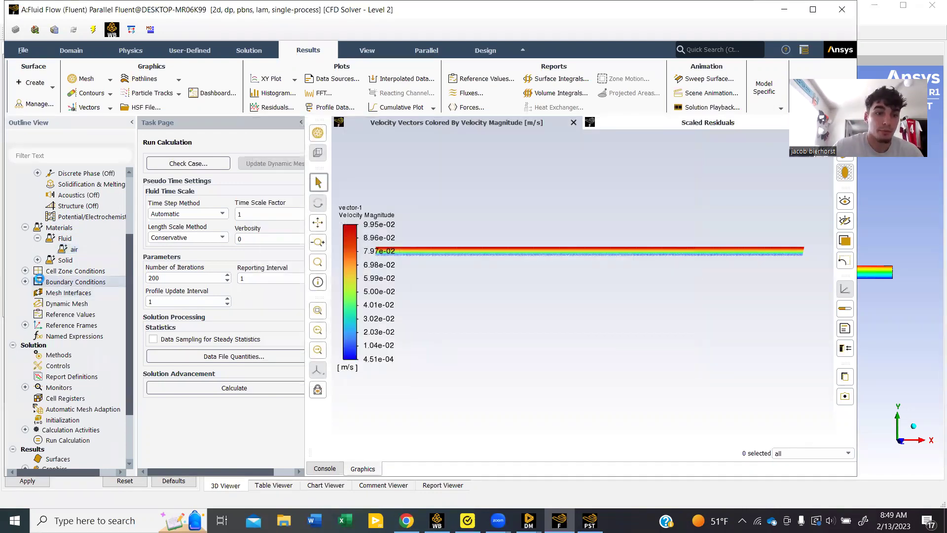
- Change the inlet boundary to a velocity-inlet at 8 m/s
double_click(69, 282)
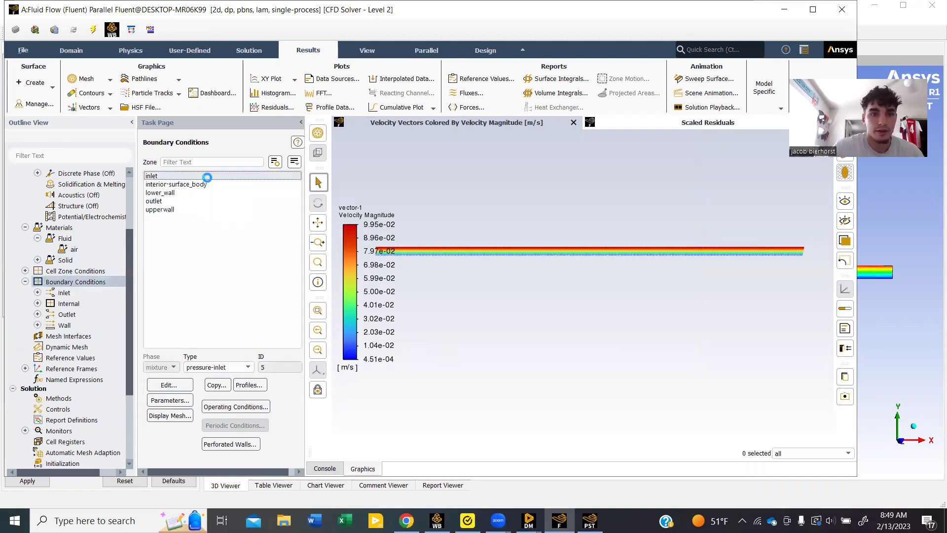
left_click(207, 176)
left_click(244, 367)
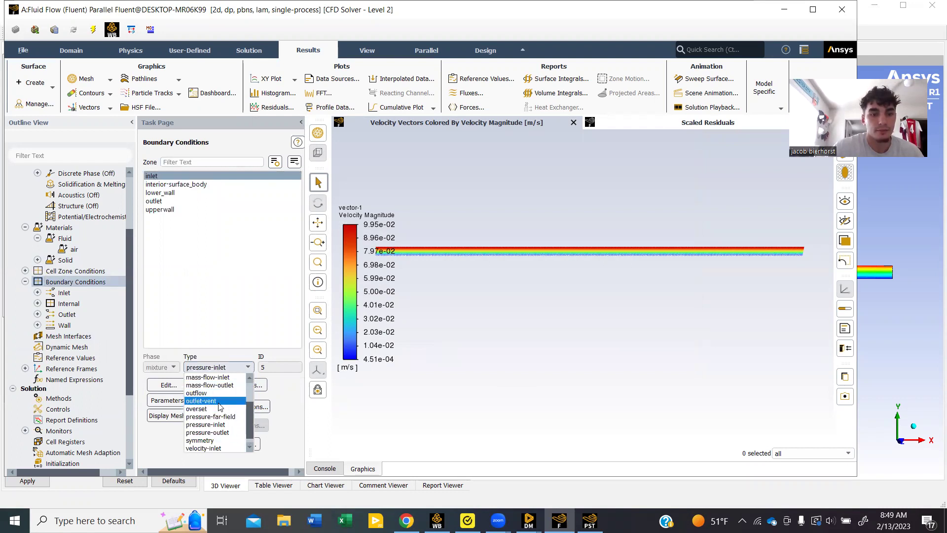
left_click(204, 447)
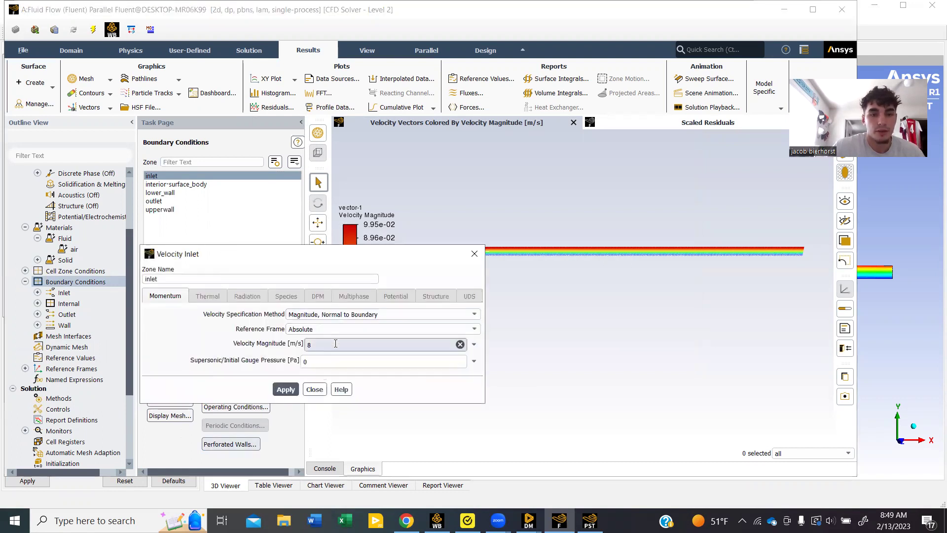
left_click(287, 390)
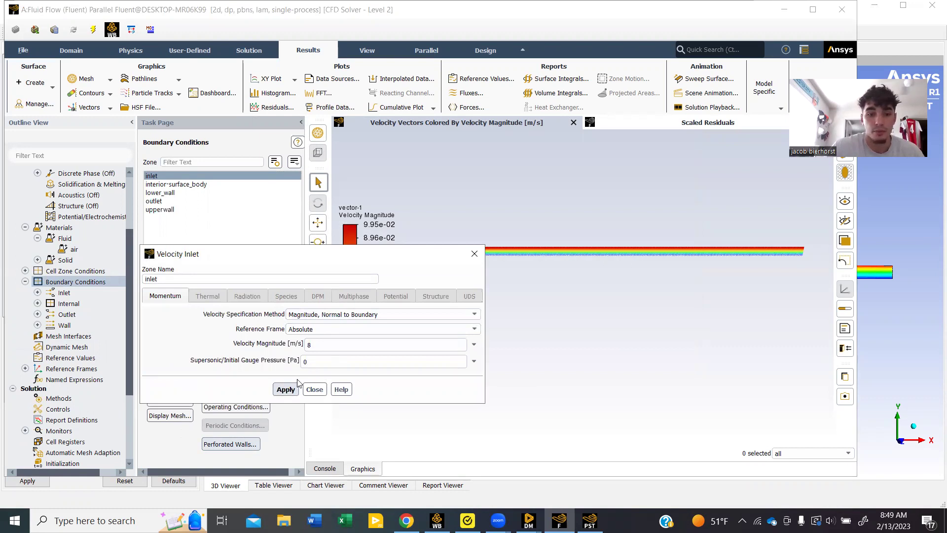
left_click(314, 390)
- Set the upperwall moving wall speed from 0.1 to 8 m/s and apply it
left_click(174, 210)
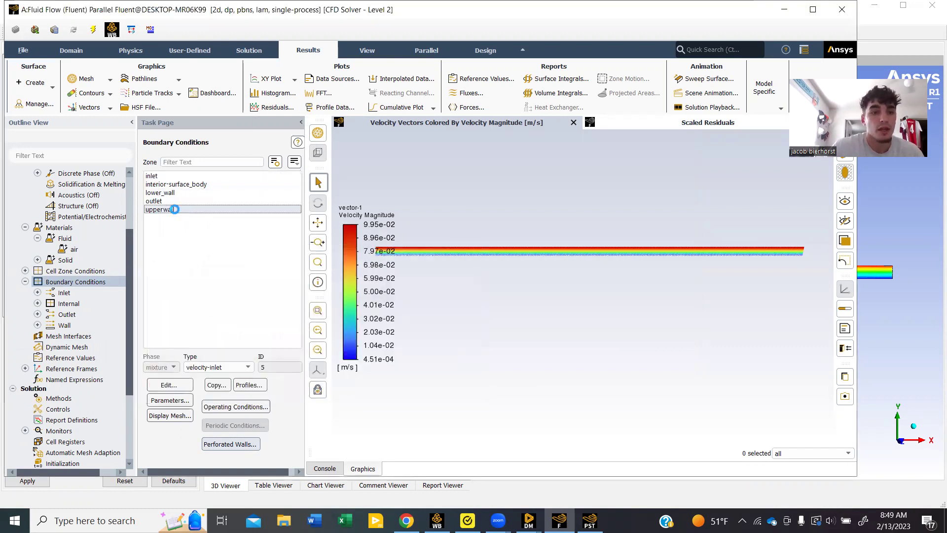
double_click(173, 210)
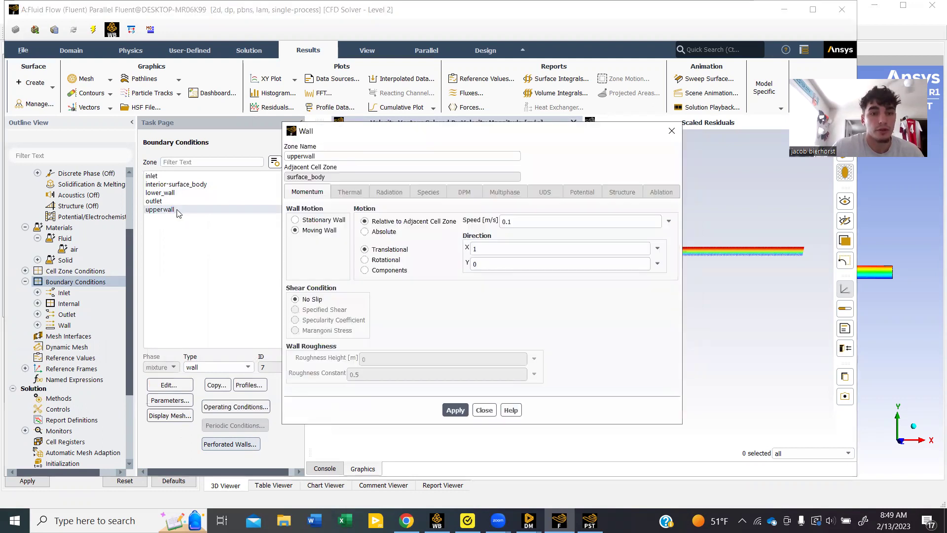
left_click(570, 217)
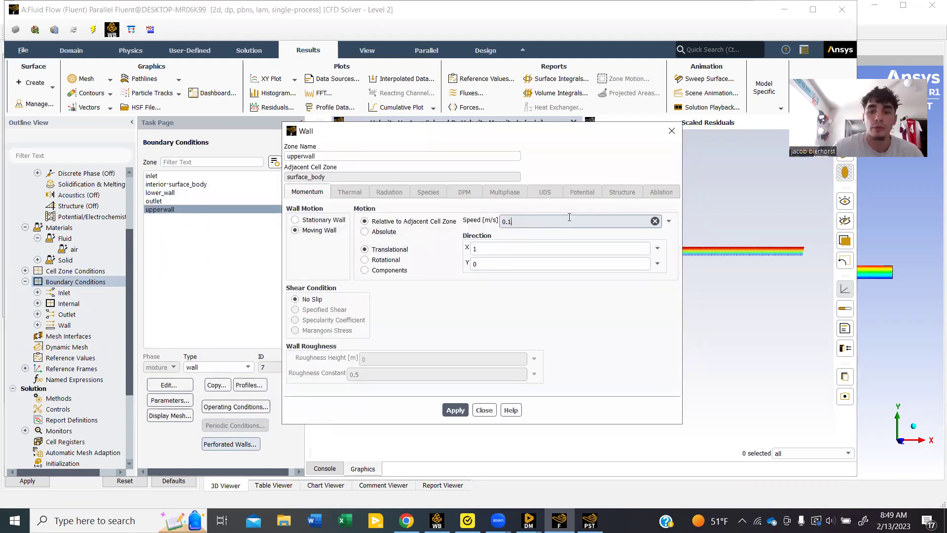
key("BackSpace")
type("8")
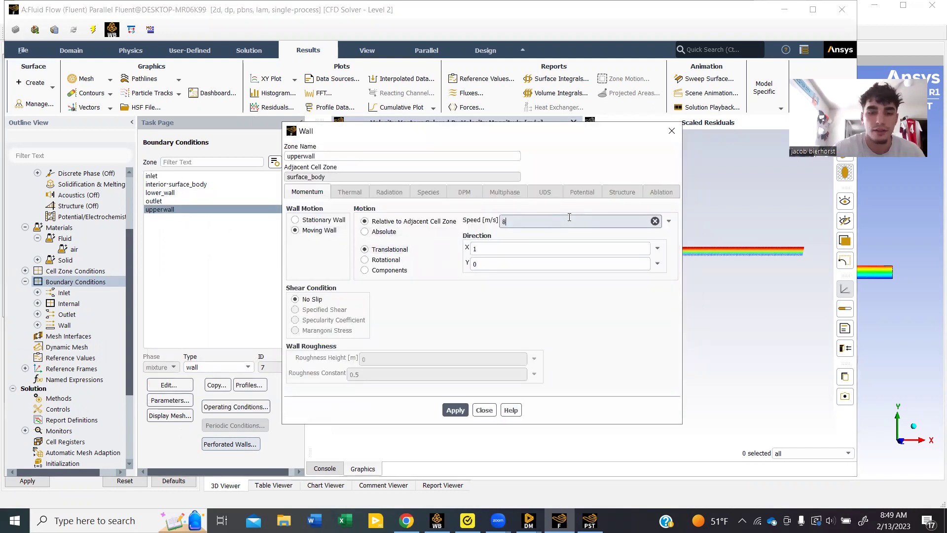
left_click(519, 347)
left_click(455, 411)
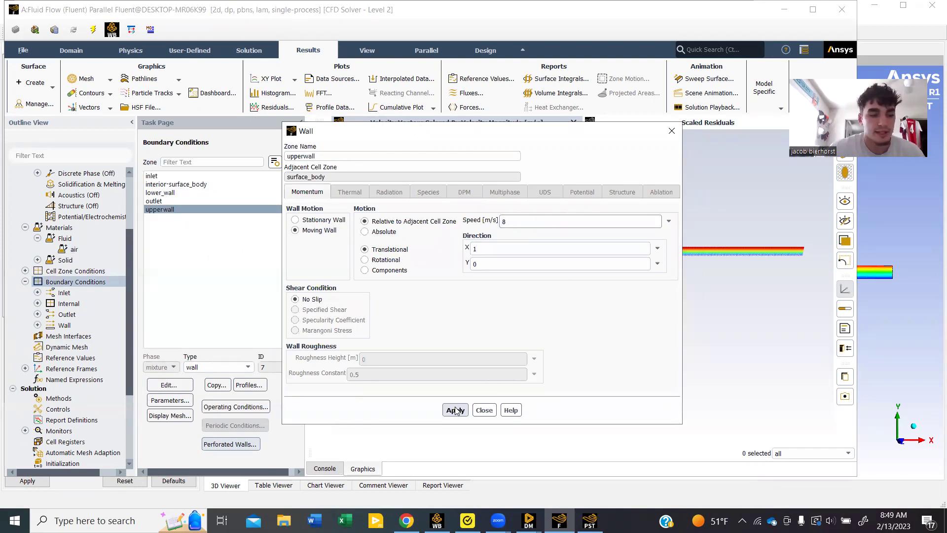
left_click(455, 411)
left_click(484, 410)
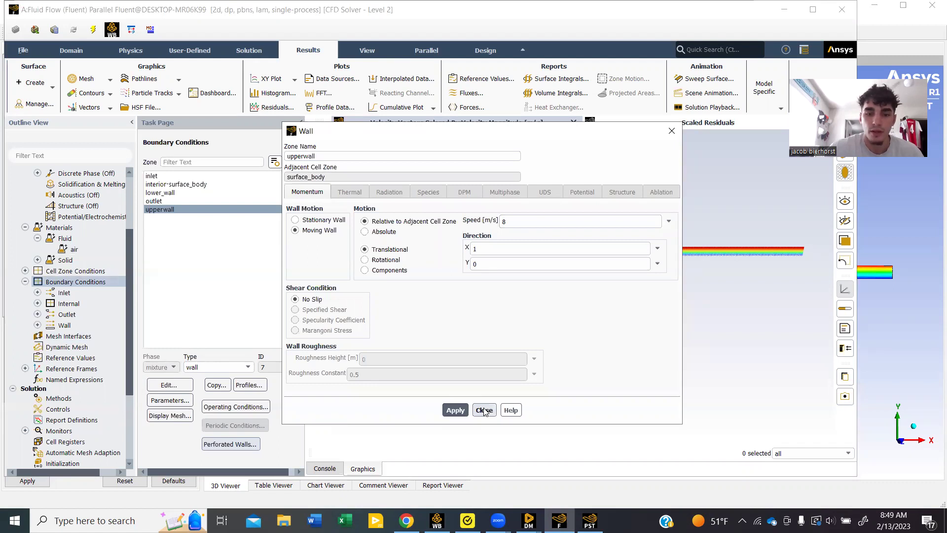
- Set the reference values to be computed from the inlet
left_click(78, 359)
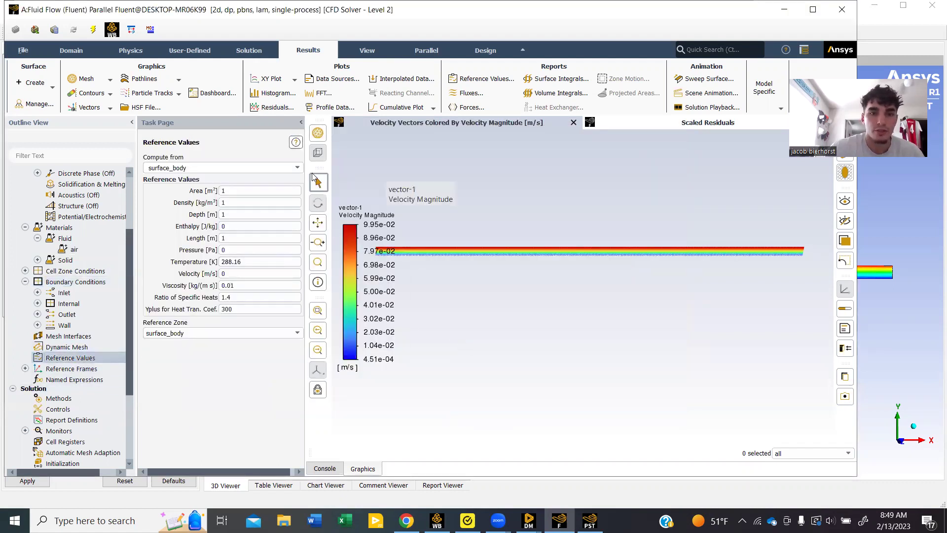
left_click(298, 167)
left_click(298, 168)
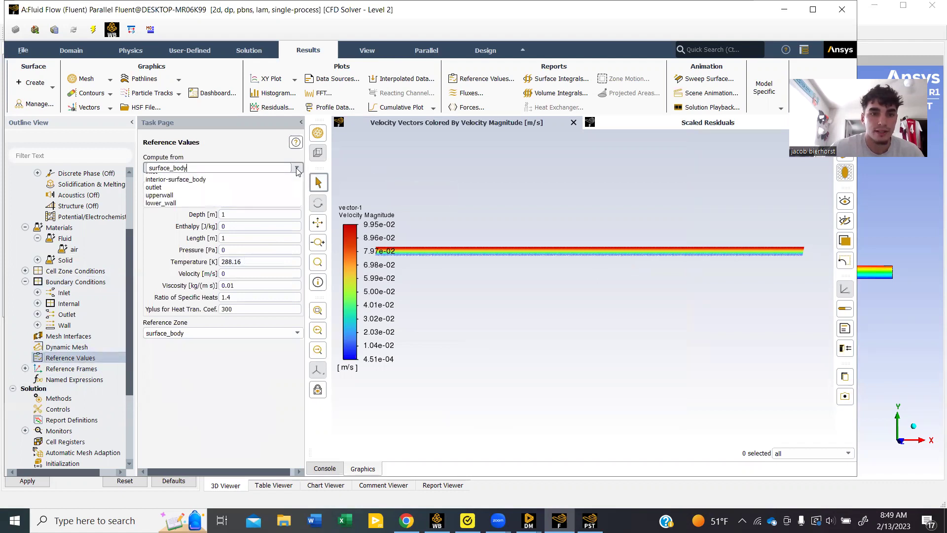
left_click(181, 186)
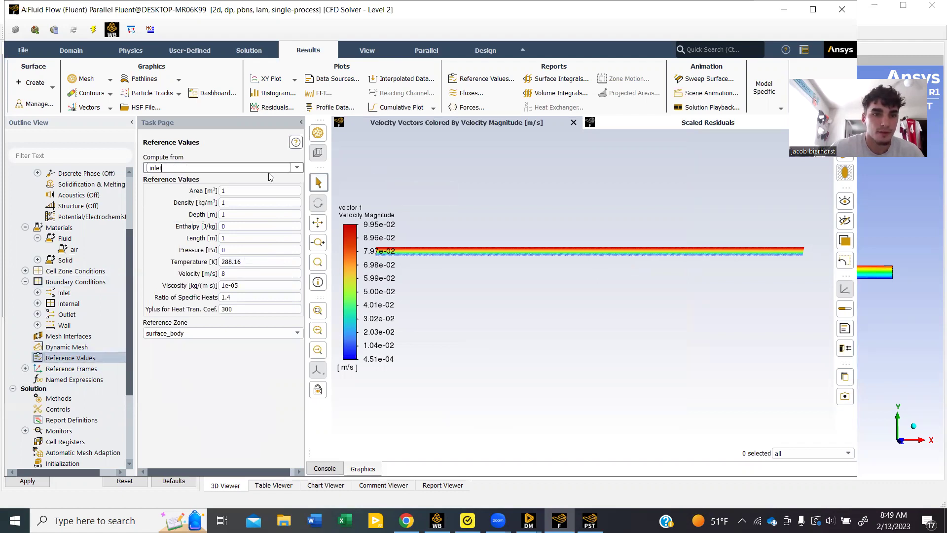
scroll(93, 371, "down", 1)
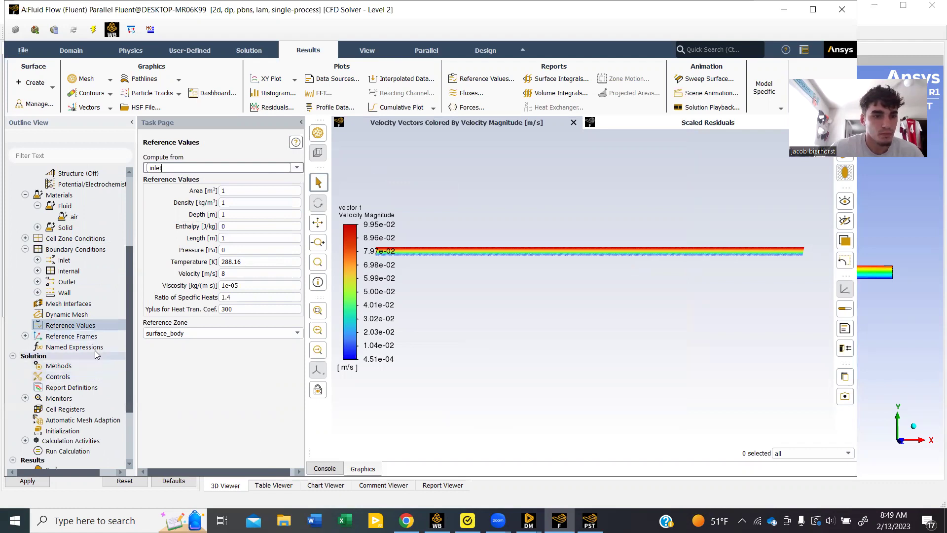
scroll(114, 362, "down", 1)
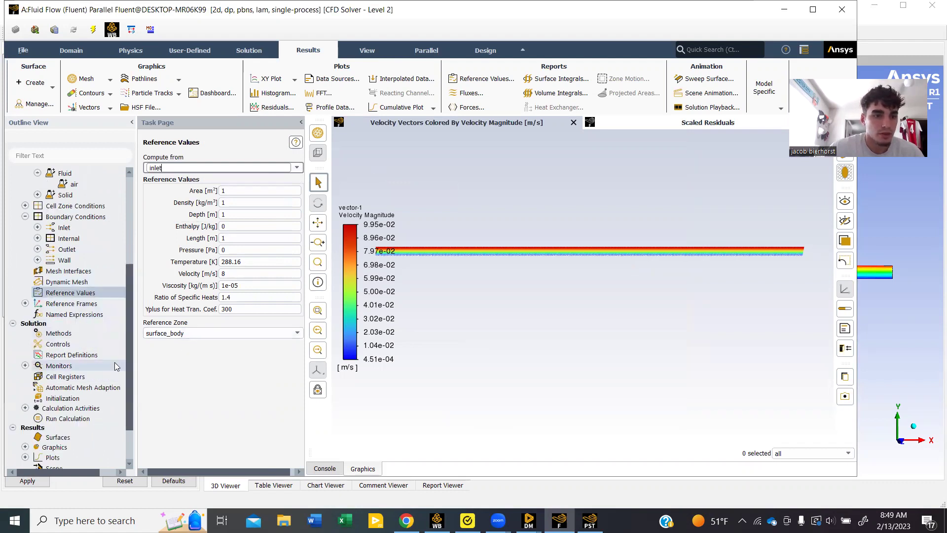
- Run the calculation to completion, giving velocity vectors from 2.25e-01 to 9.44e+00 m/s
left_click(75, 399)
scroll(76, 395, "down", 1)
left_click(78, 385)
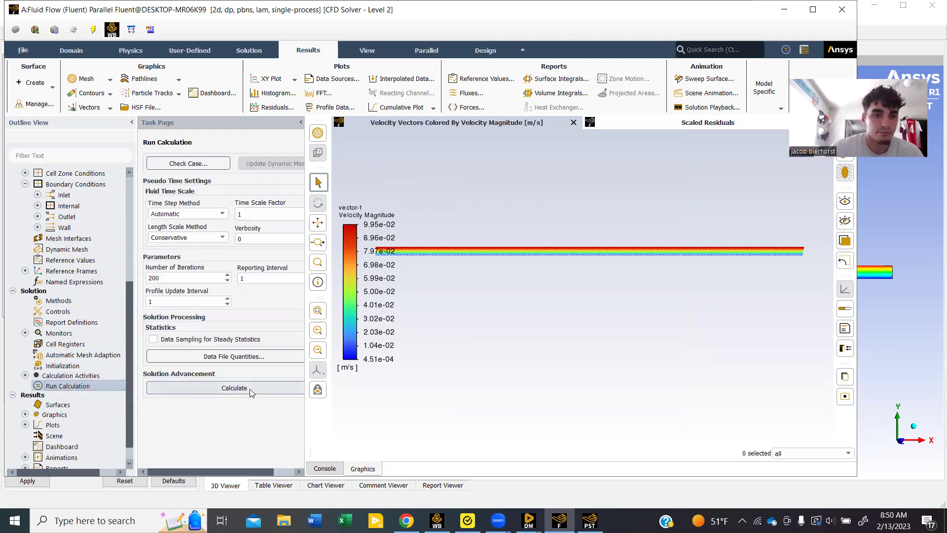
left_click(251, 389)
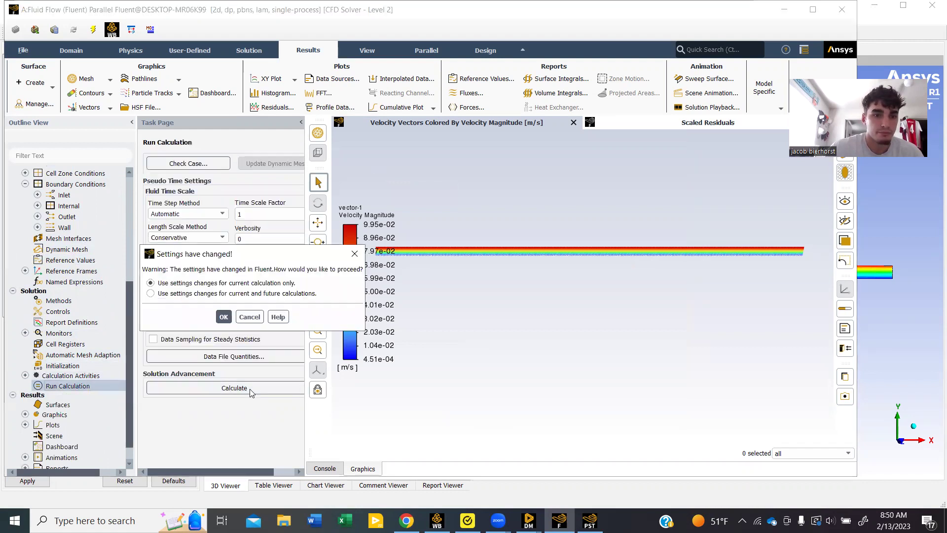
left_click(224, 317)
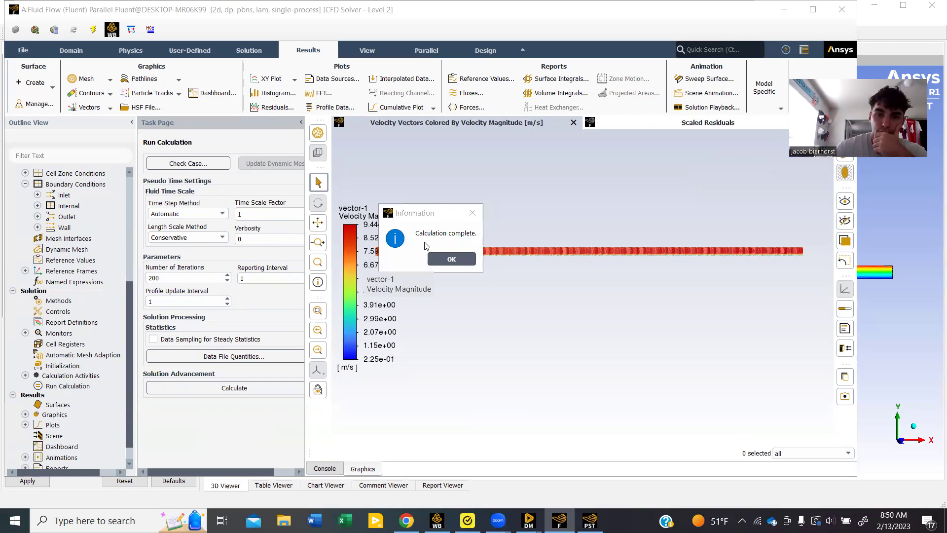
left_click(450, 259)
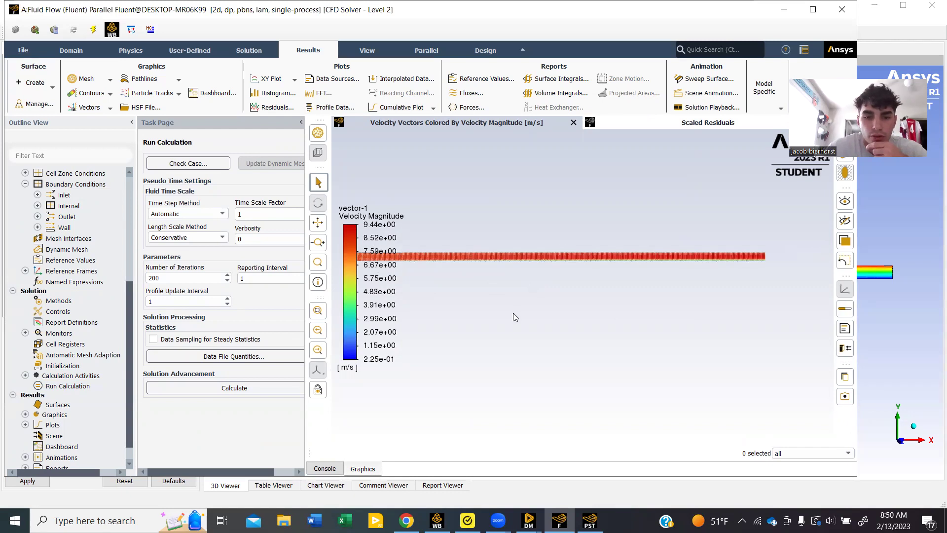
- Update the Setup and Solution cells in Workbench, then open Results in CFD-Post
left_click(437, 521)
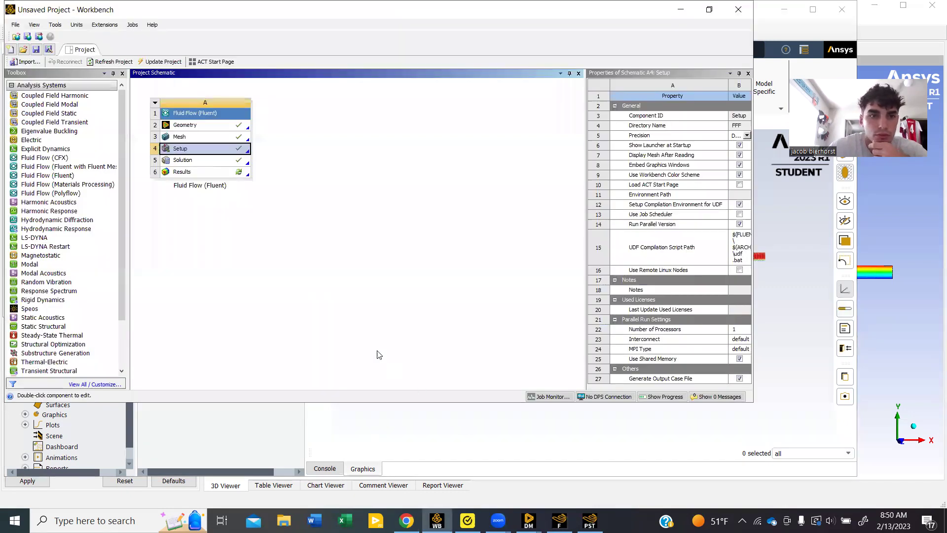
right_click(217, 146)
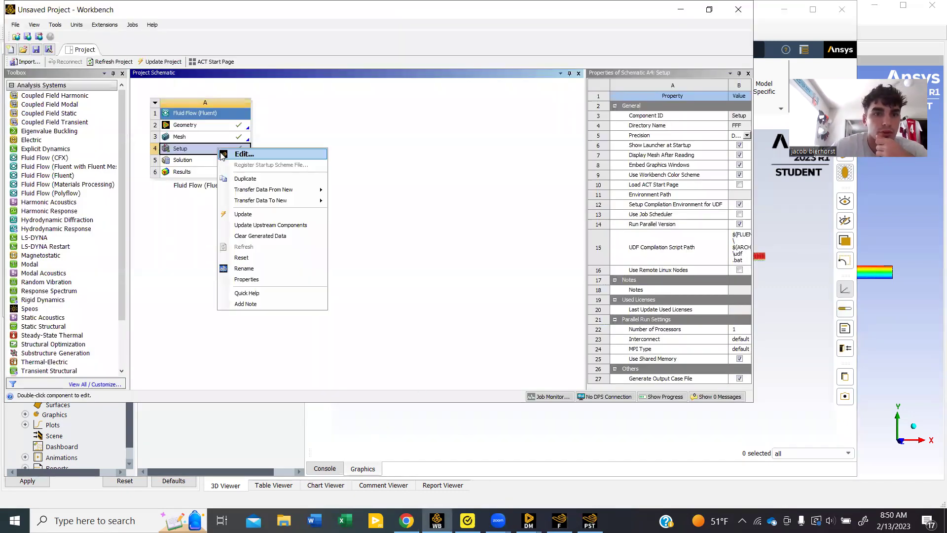
left_click(261, 216)
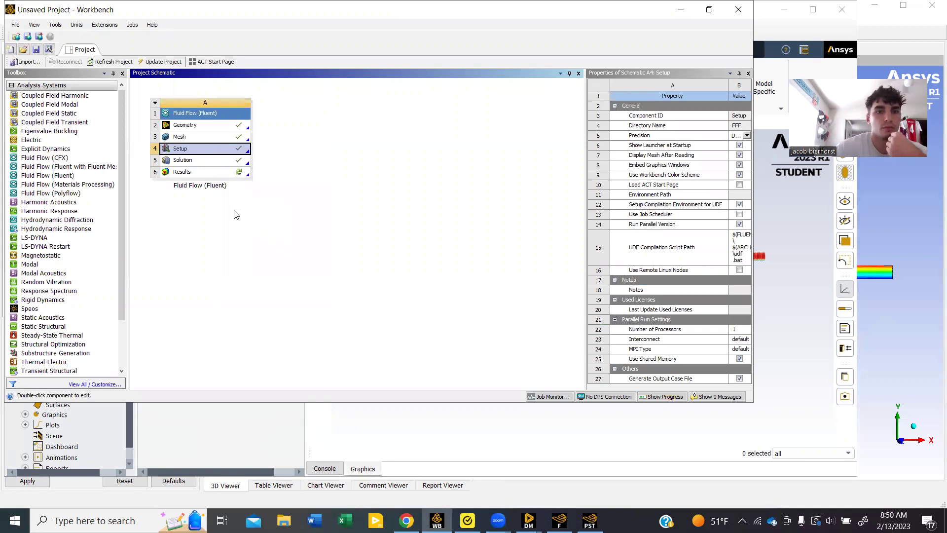
right_click(242, 161)
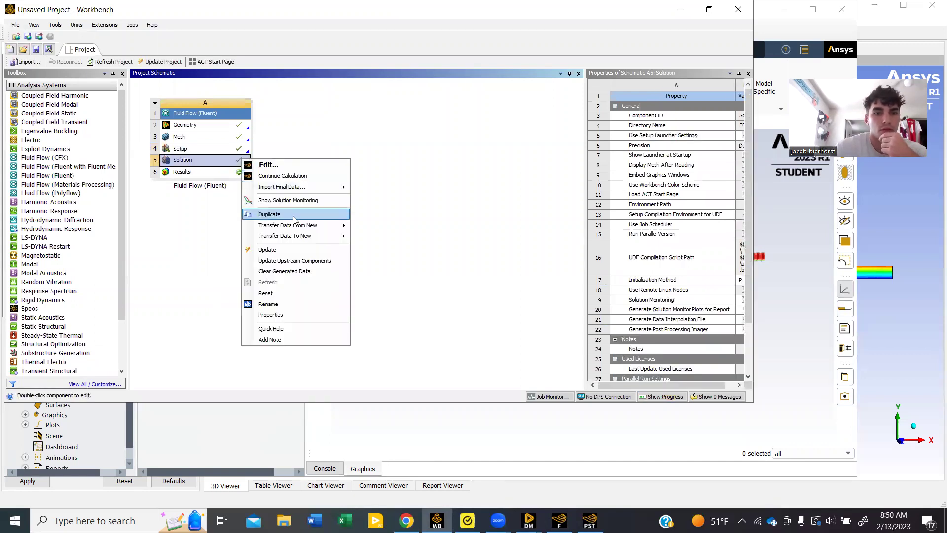
left_click(290, 250)
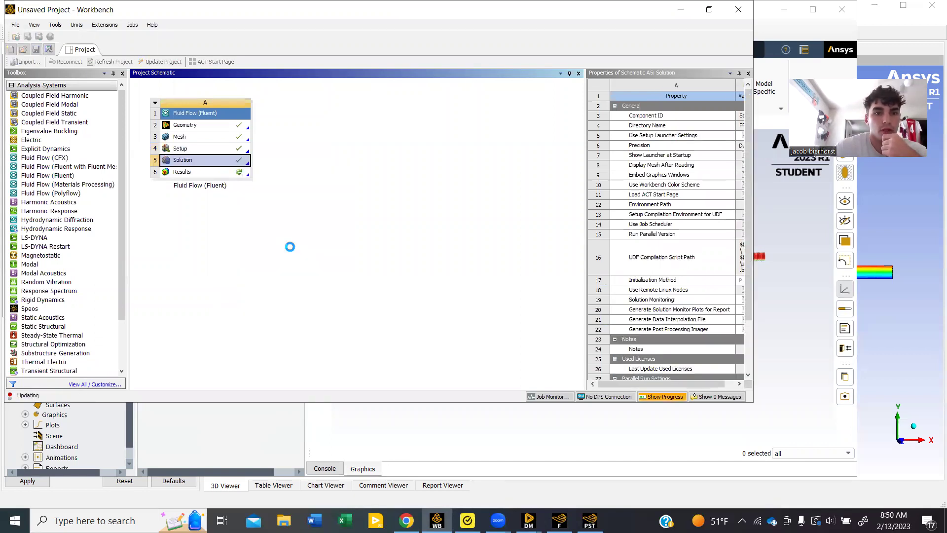
double_click(241, 174)
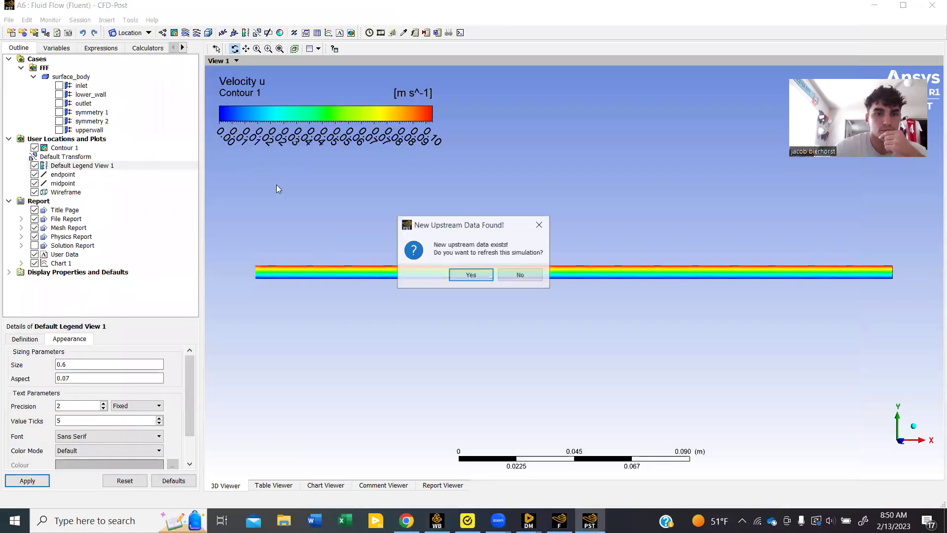
- Accept the new upstream data and show the Velocity Profiles chart with its 0–8 m/s line
left_click(470, 275)
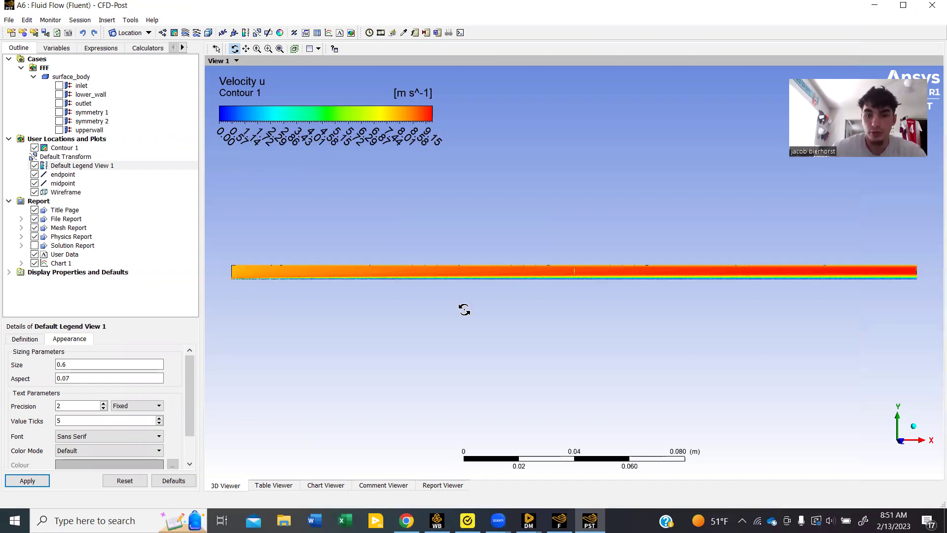
scroll(413, 277, "up", 1)
scroll(375, 290, "up", 1)
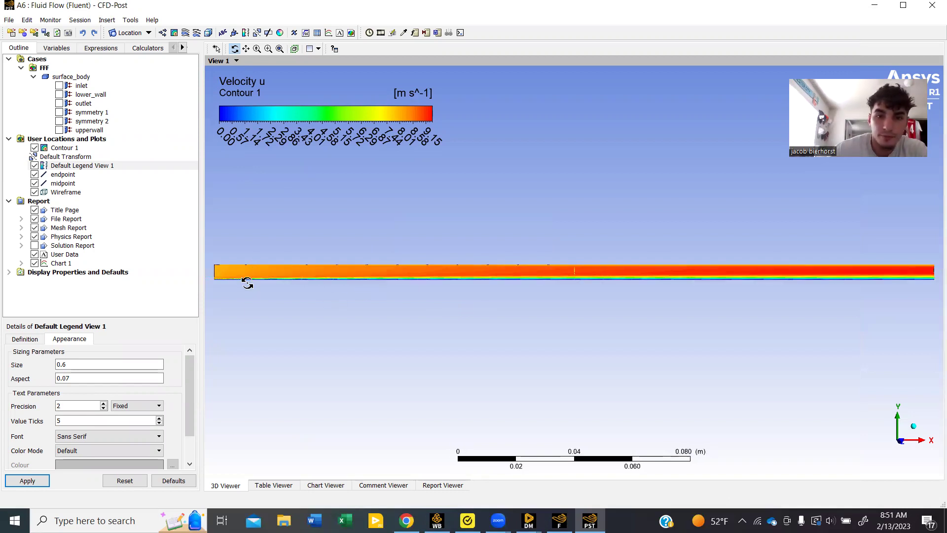
scroll(679, 273, "up", 1)
scroll(628, 275, "up", 1)
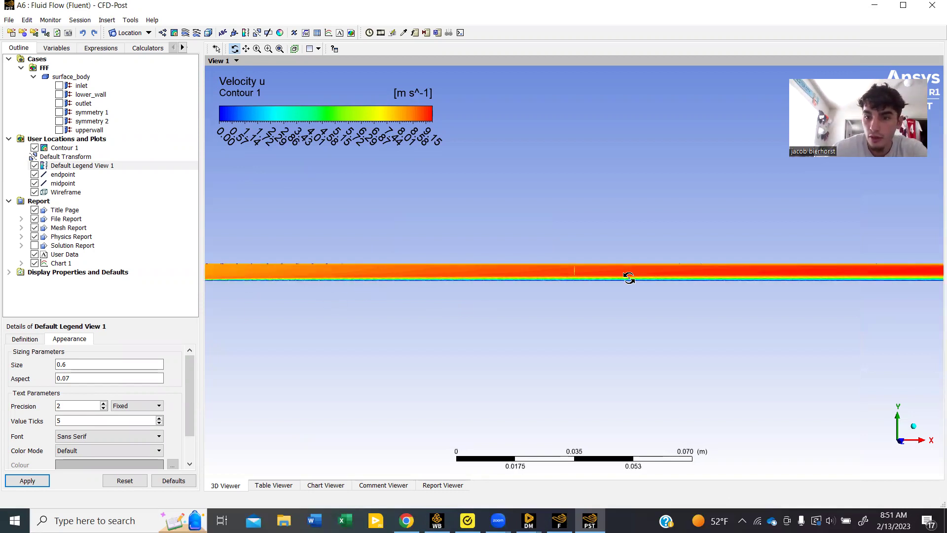
scroll(637, 278, "down", 1)
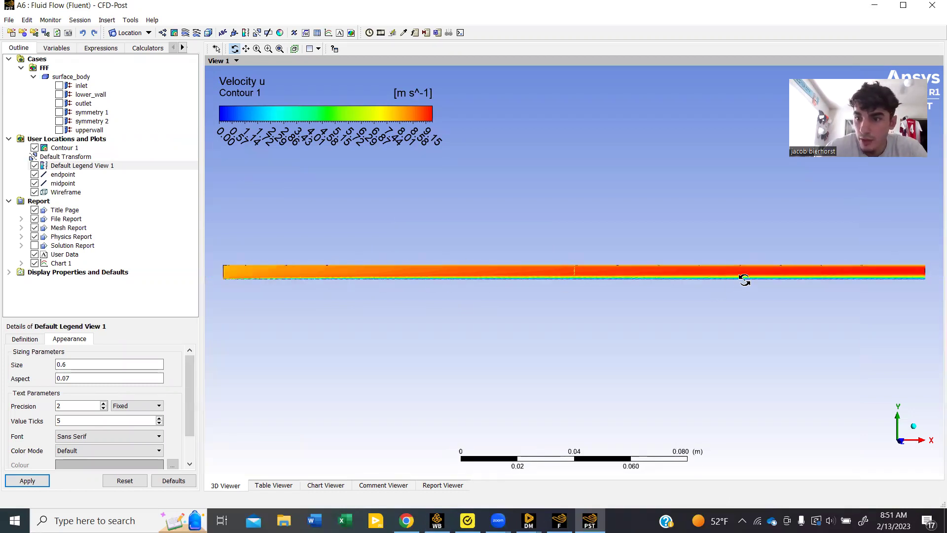
scroll(856, 275, "down", 1)
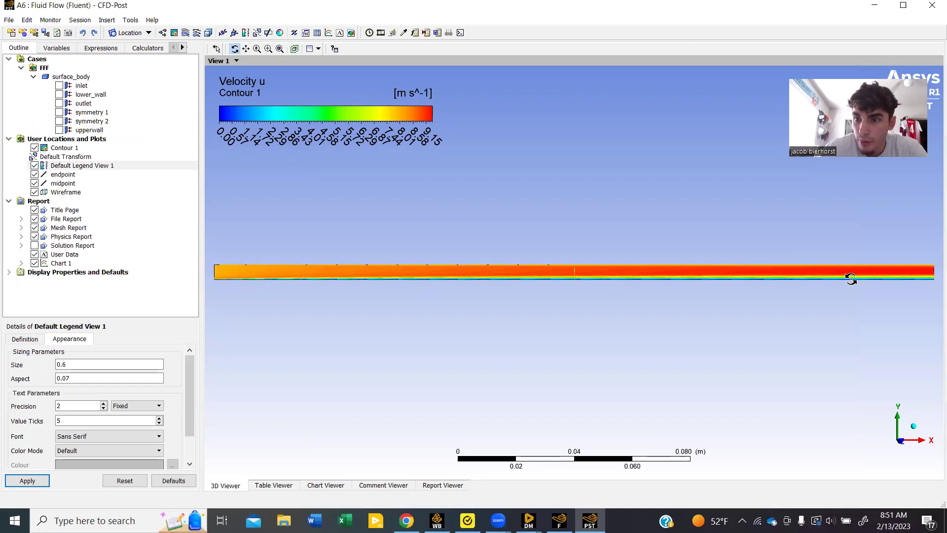
scroll(851, 277, "down", 1)
left_click(313, 487)
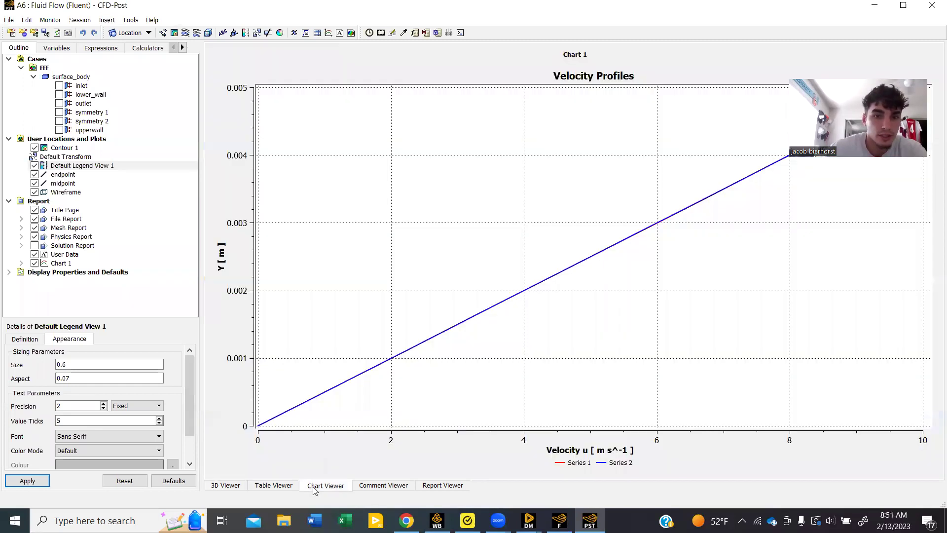
- Regenerate Chart 1 so both series bulge to about 9.1–9.5 m/s mid-channel
left_click(30, 481)
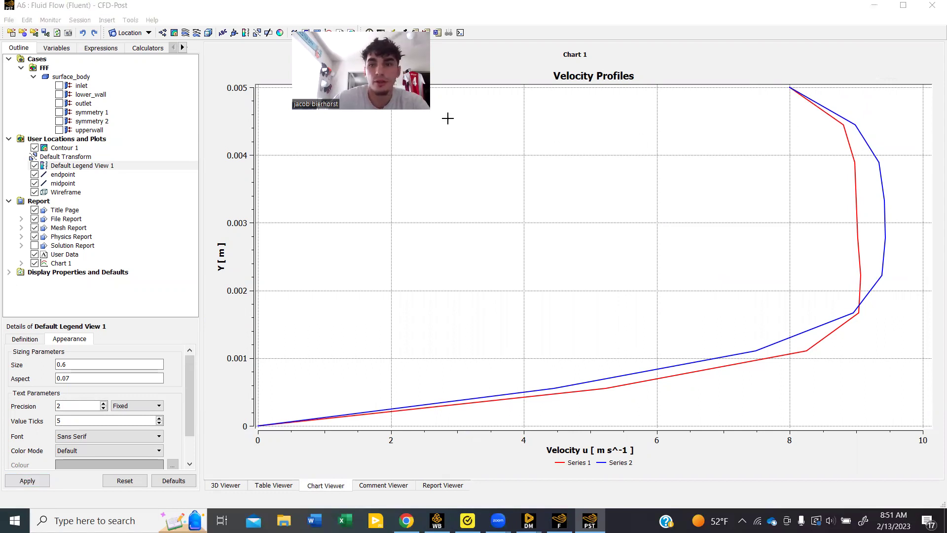
left_click_drag(856, 77, 856, 85)
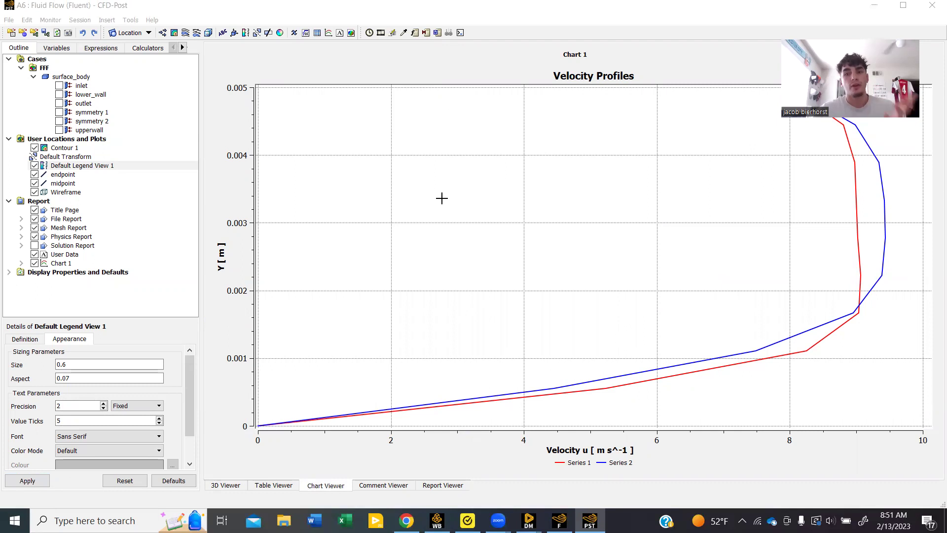
- Inspect the File > Export data settings, close them unsaved, and return to the 3D Viewer's Velocity u contour
left_click(12, 24)
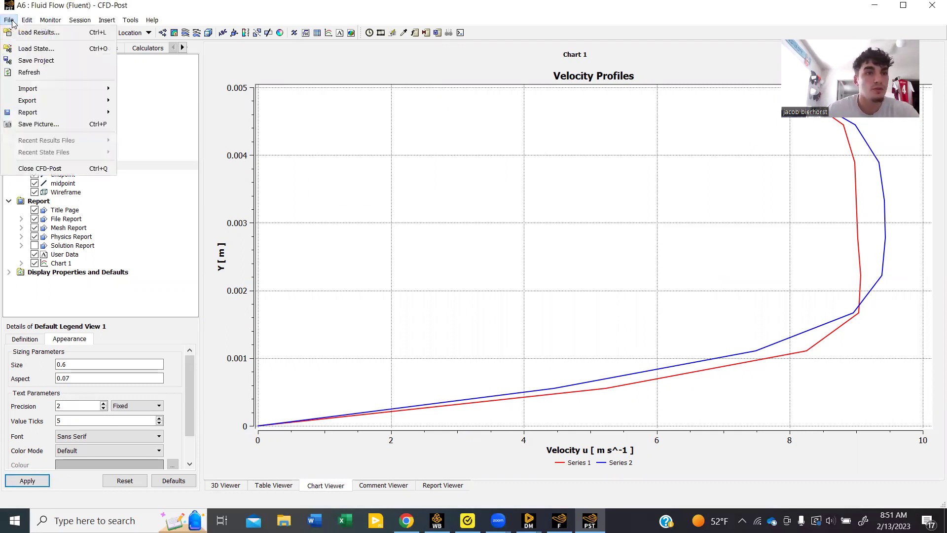
mouse_move(27, 20)
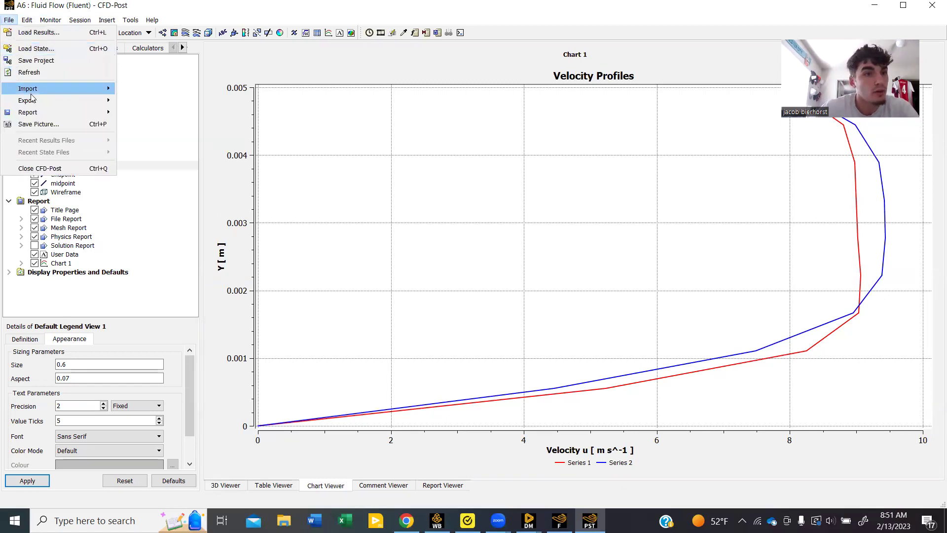
mouse_move(34, 102)
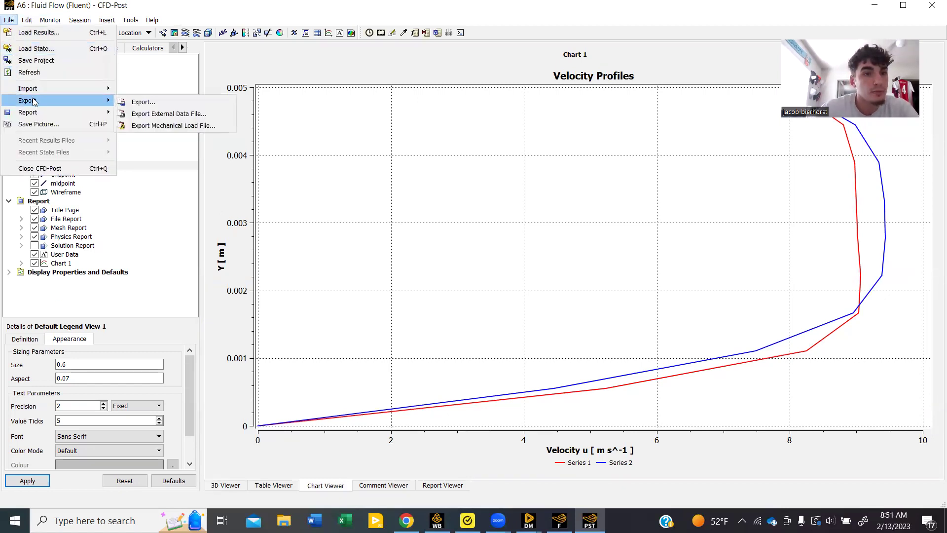
left_click(159, 97)
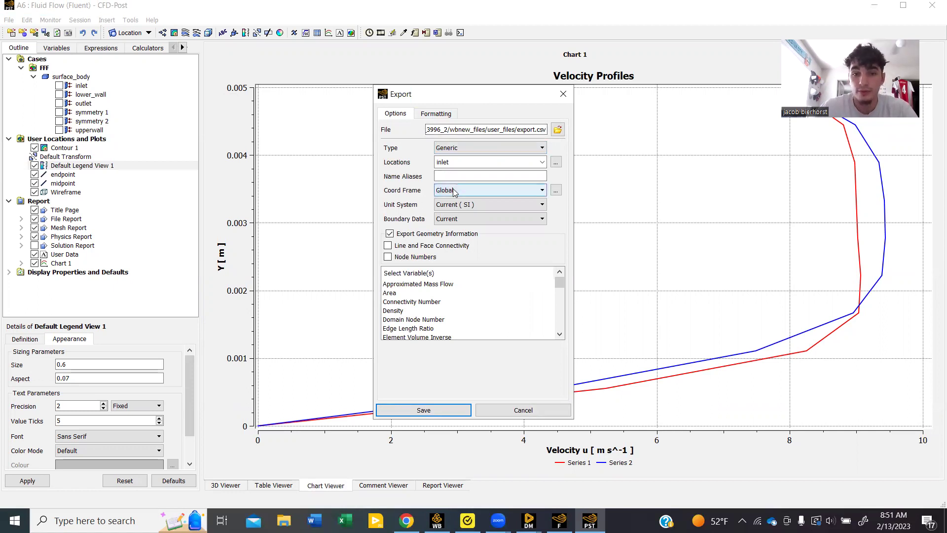
left_click(556, 96)
left_click(226, 486)
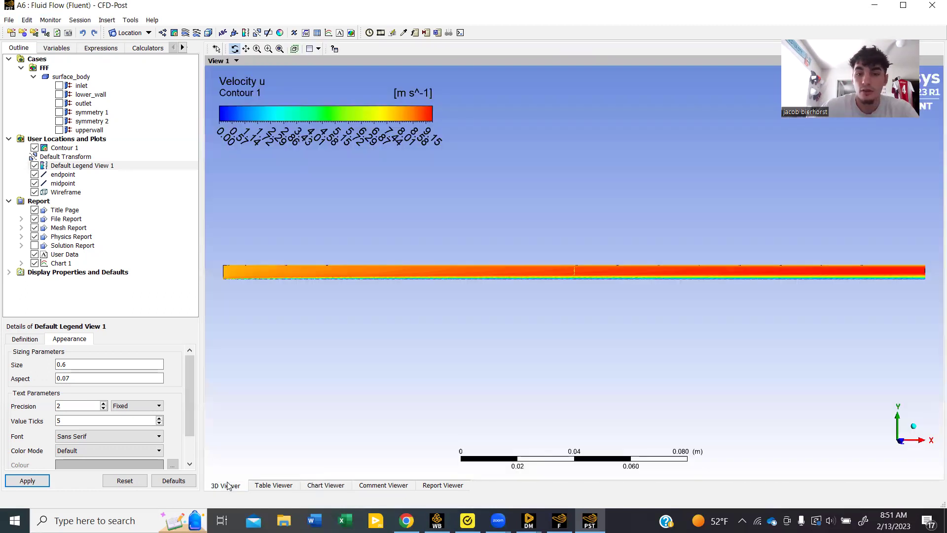
scroll(482, 291, "up", 1)
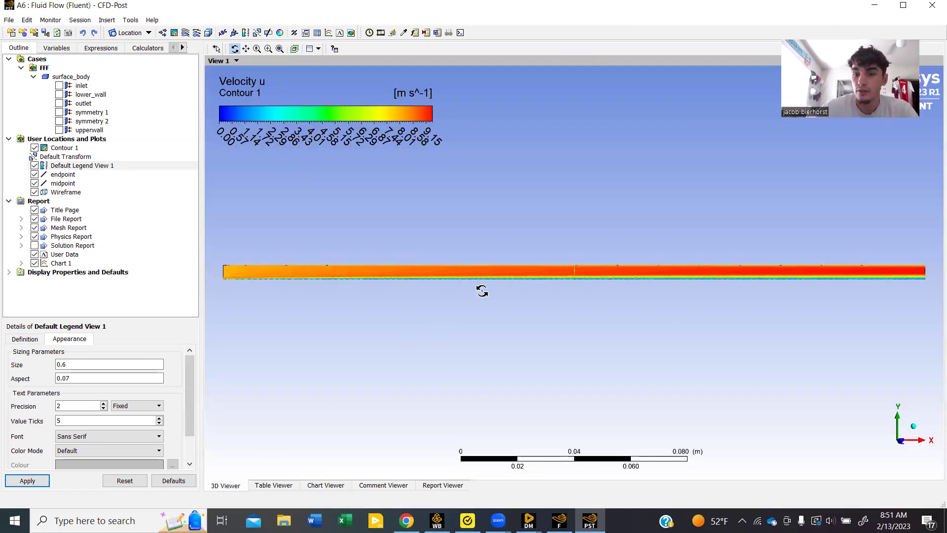